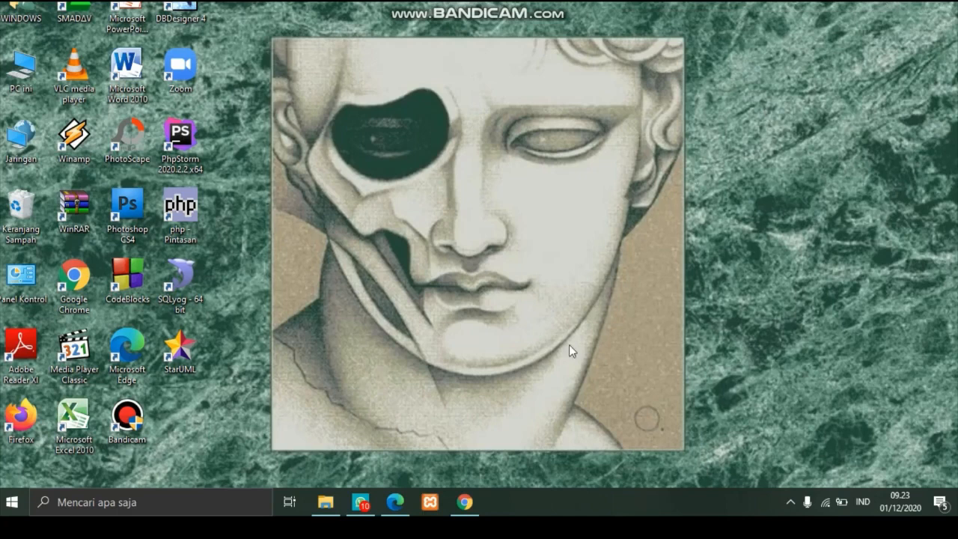
- Switch to Google Chrome and search Google for "manjaro linux"
click(465, 501)
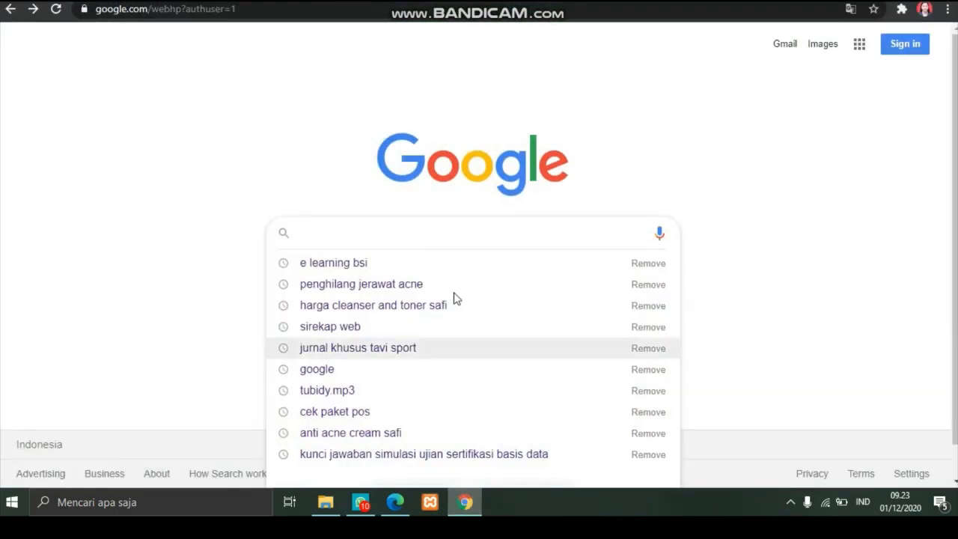
text(manj)
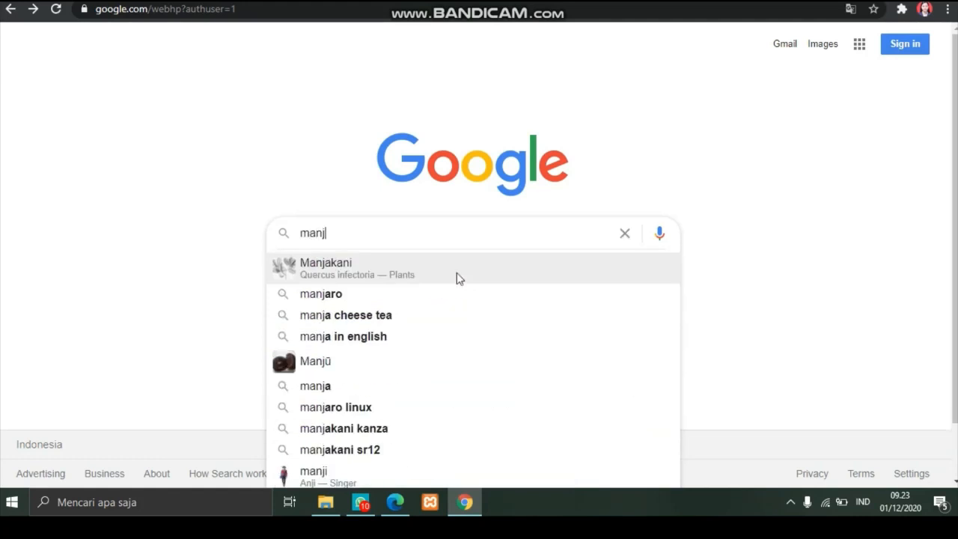
text(aro li)
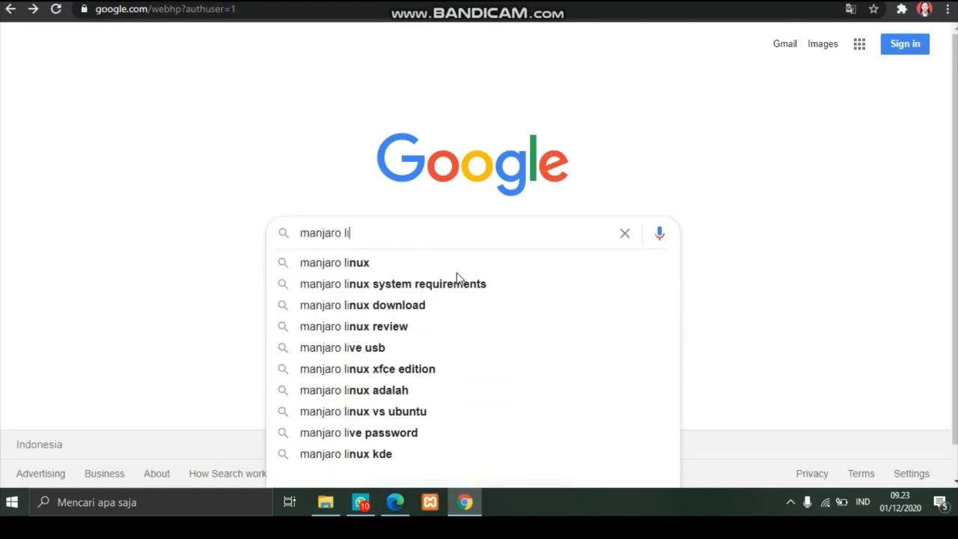
click(385, 261)
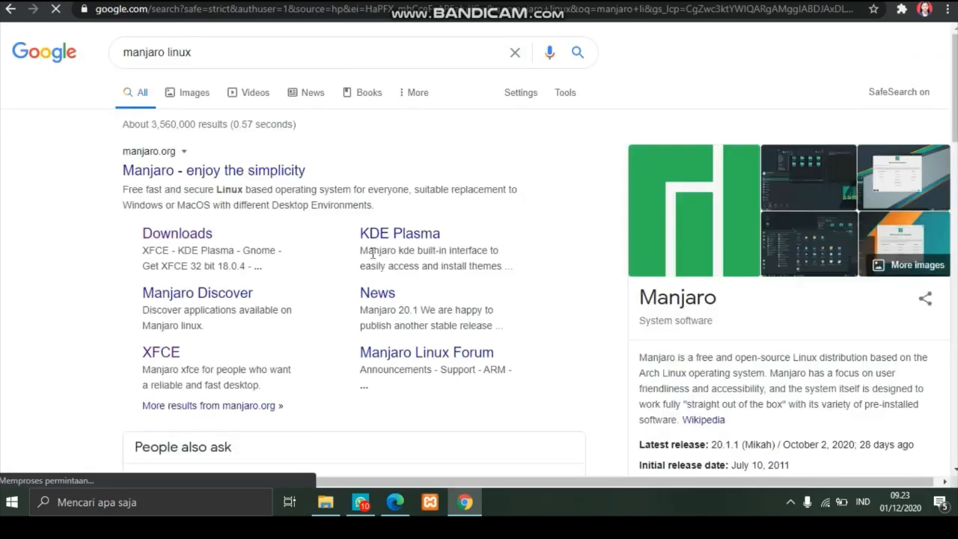
- Download the full 64-bit XFCE edition of Manjaro from the manjaro.org downloads page
click(191, 238)
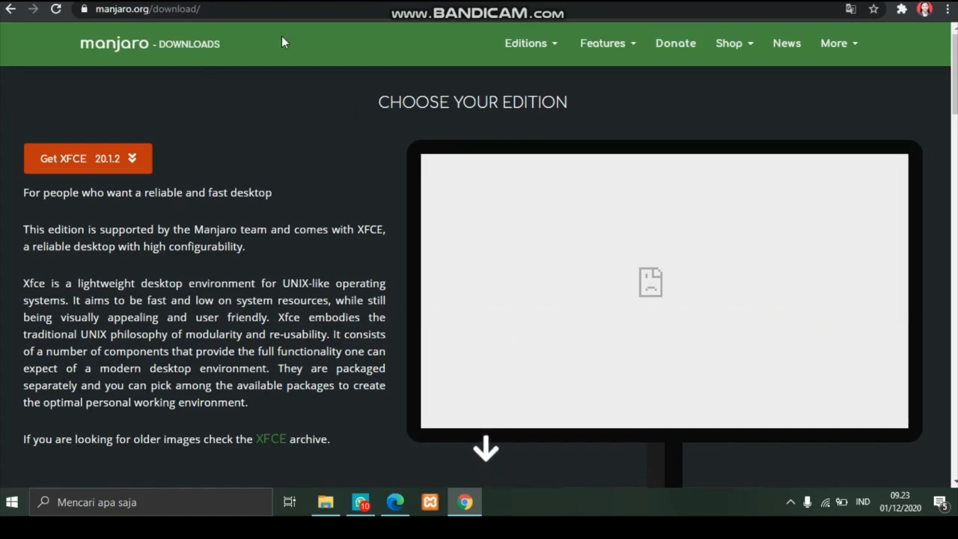
click(125, 160)
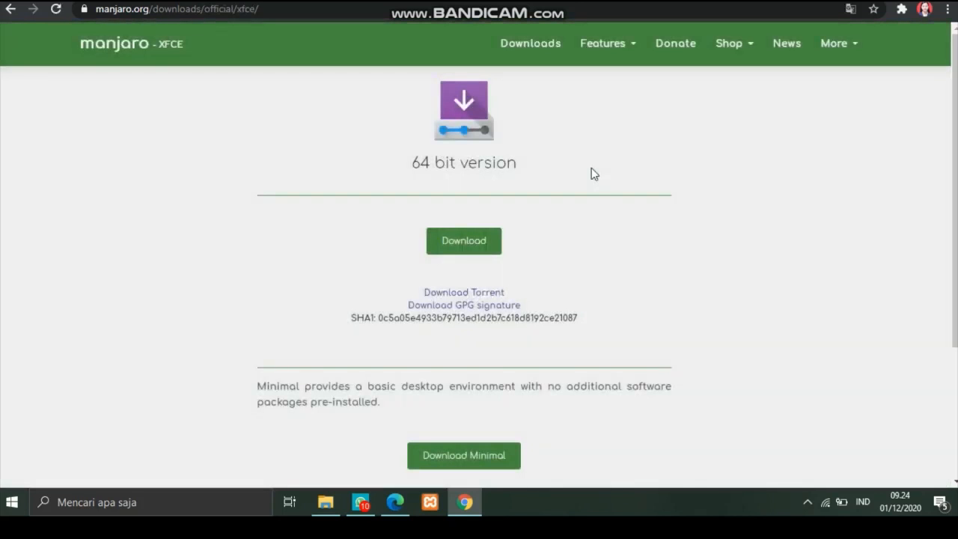
click(487, 238)
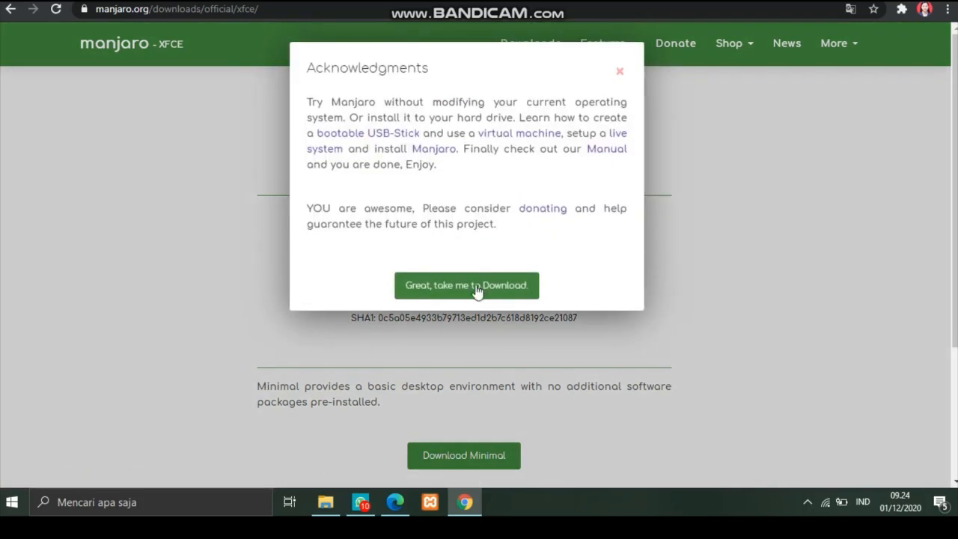
click(473, 291)
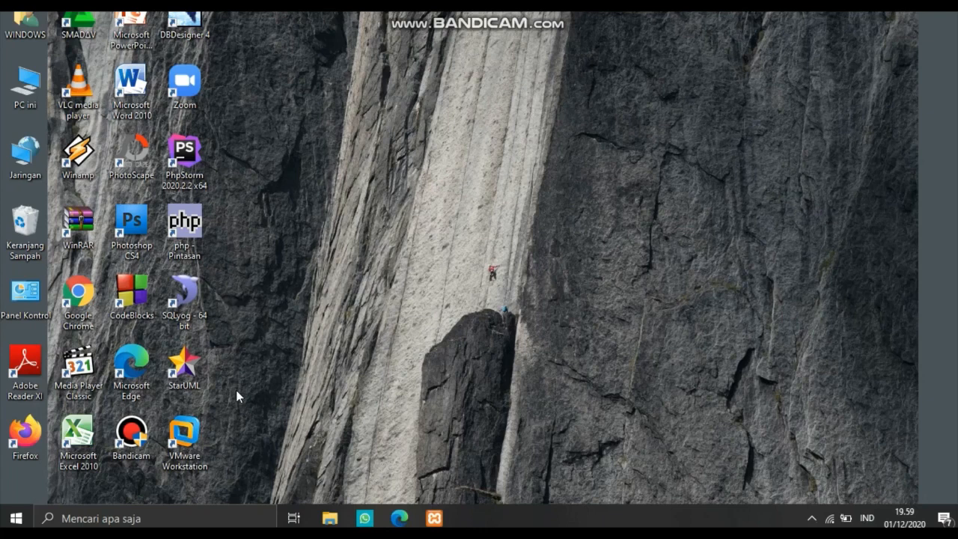
- Open VMware Workstation maximized and start a new virtual machine with the Typical configuration, dismissing the software update offer
double_click(194, 421)
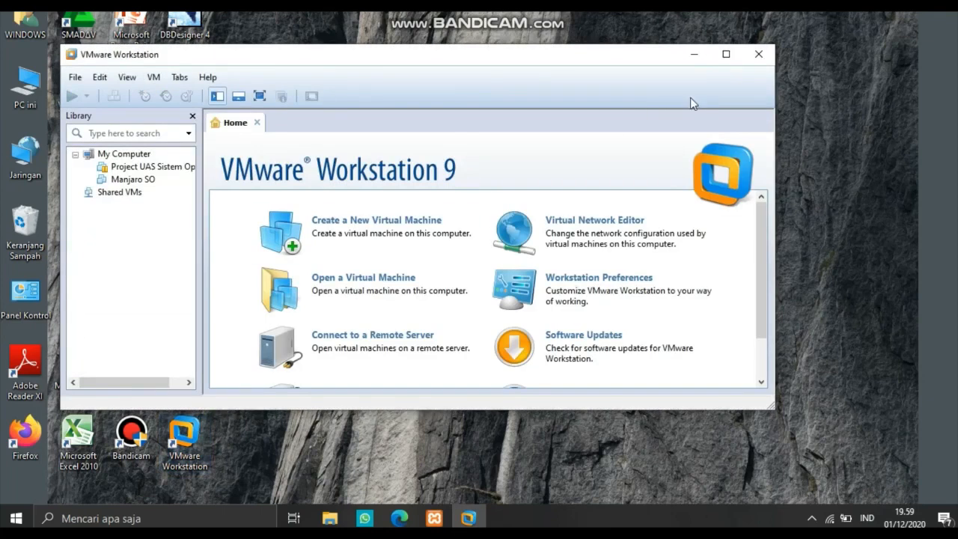
click(725, 54)
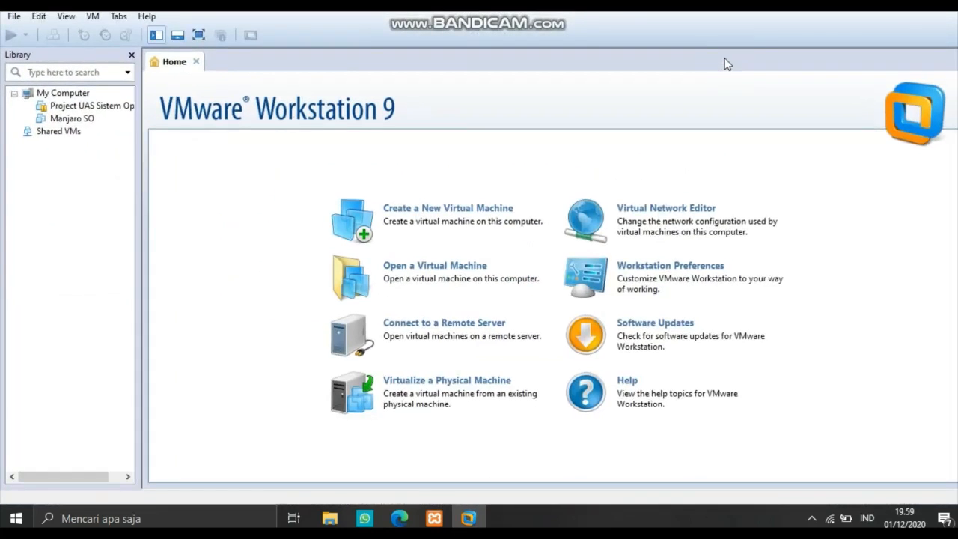
click(458, 230)
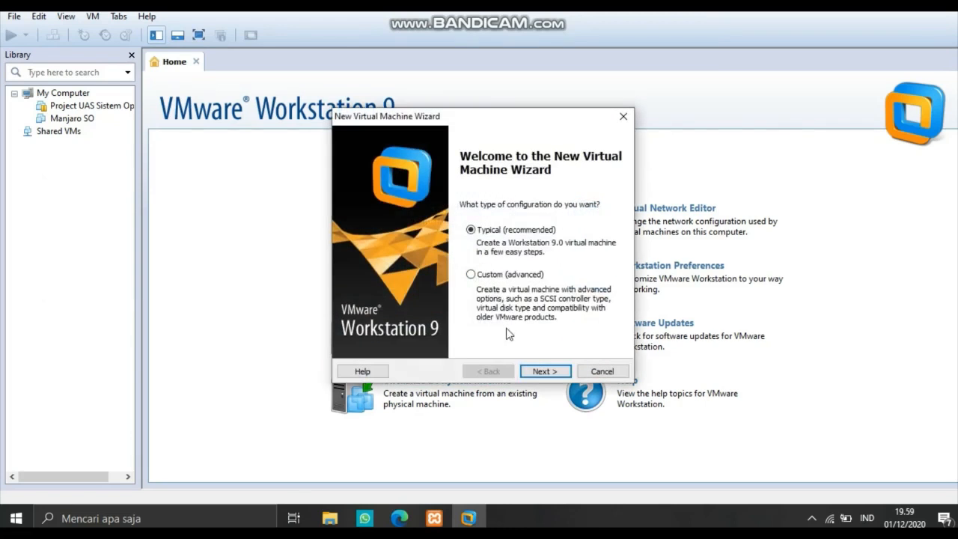
click(555, 372)
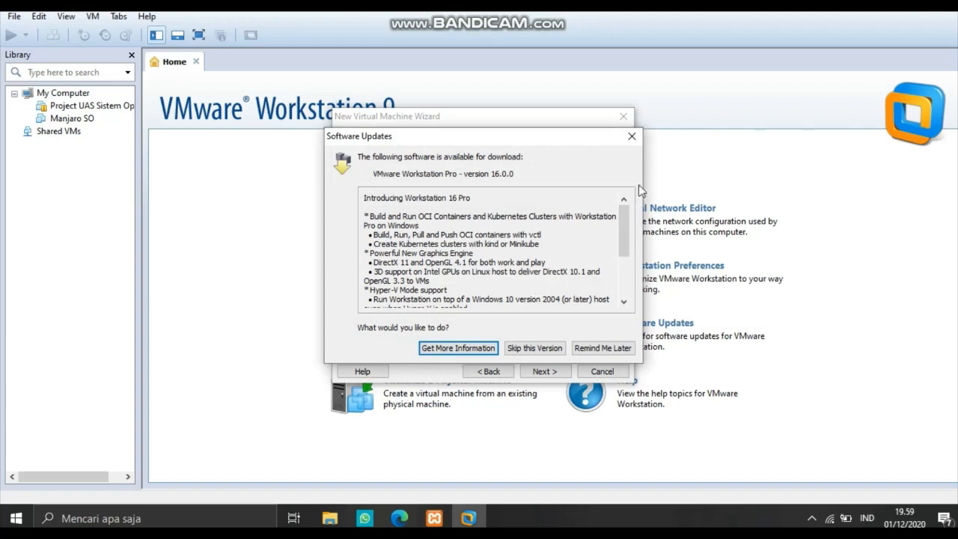
click(628, 137)
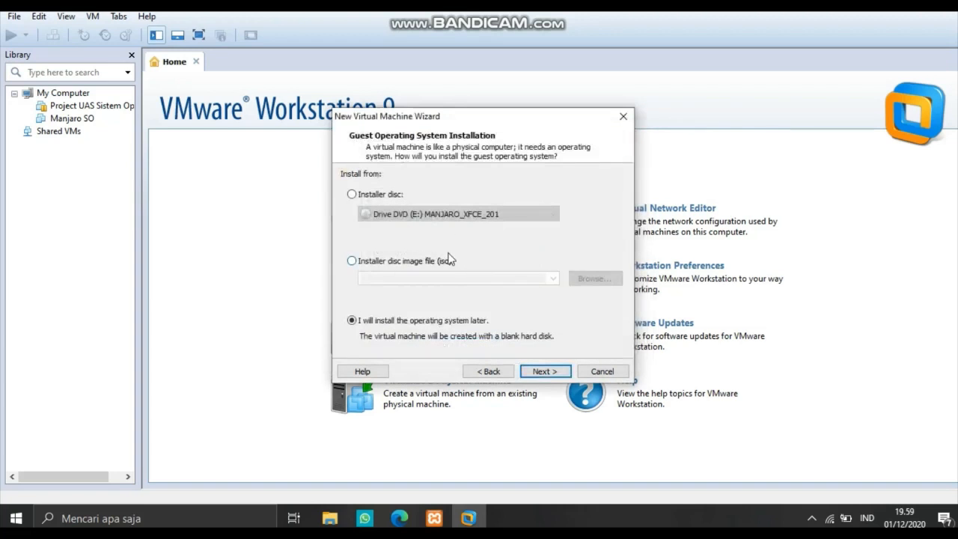
- Use the disc image manjaro-xfce-20.1.2-201019-linux58 from the Unduhan folder as the installation source
click(406, 262)
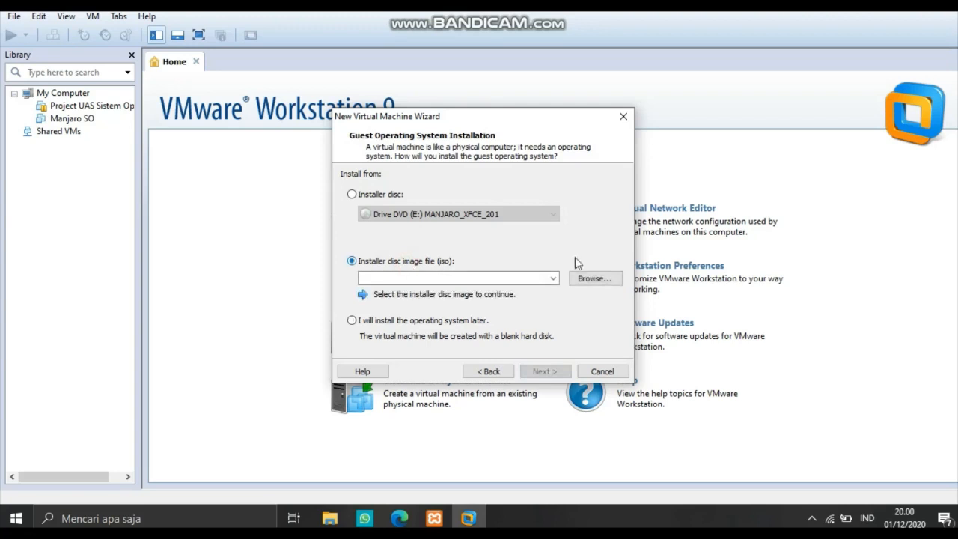
click(591, 285)
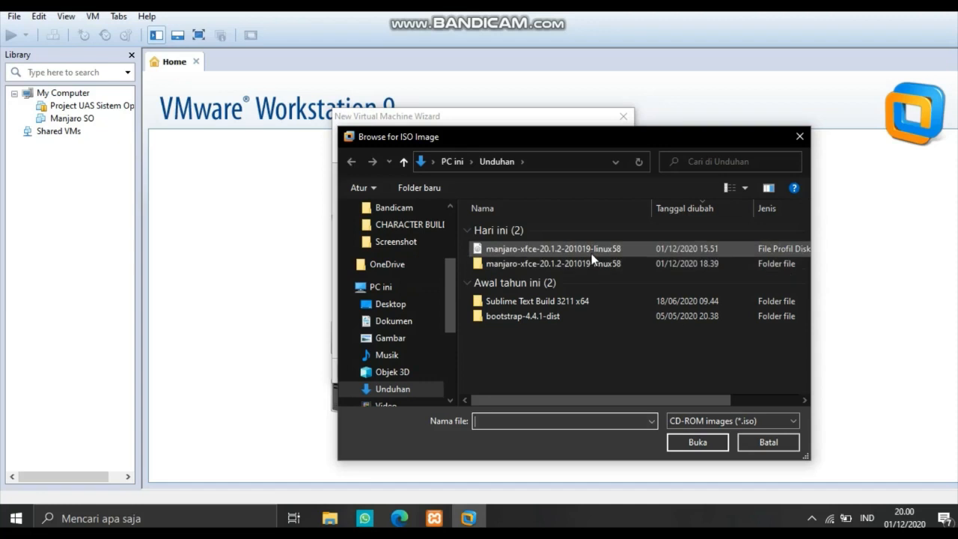
click(591, 252)
click(592, 251)
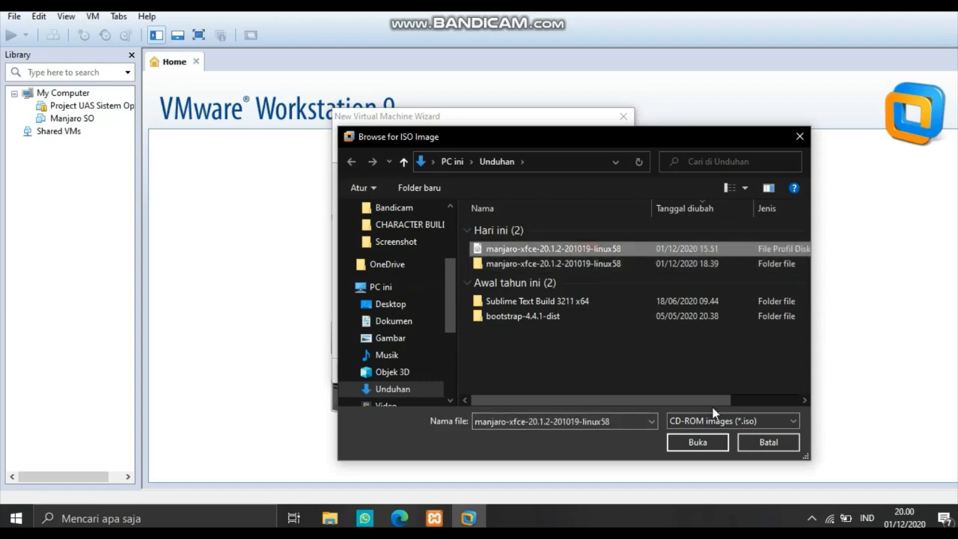
click(688, 441)
click(687, 441)
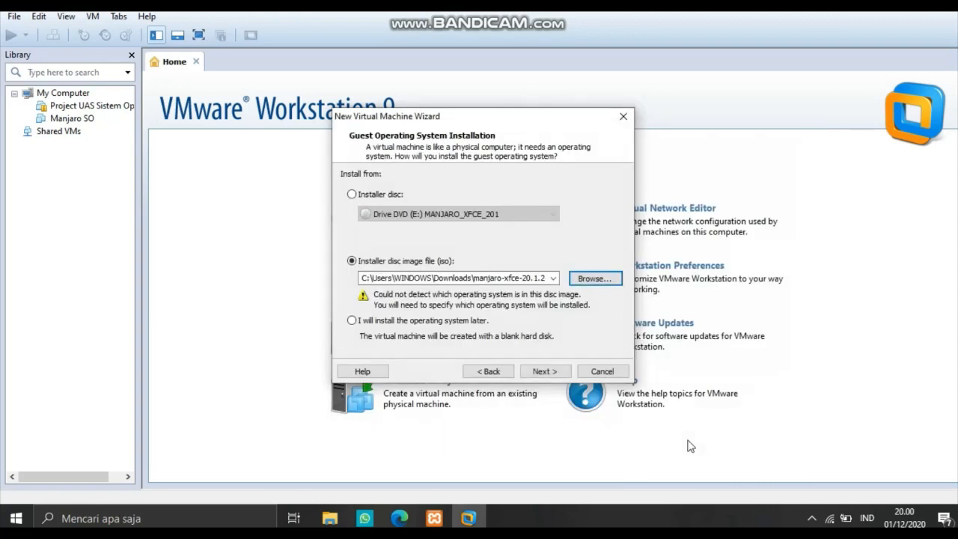
click(553, 374)
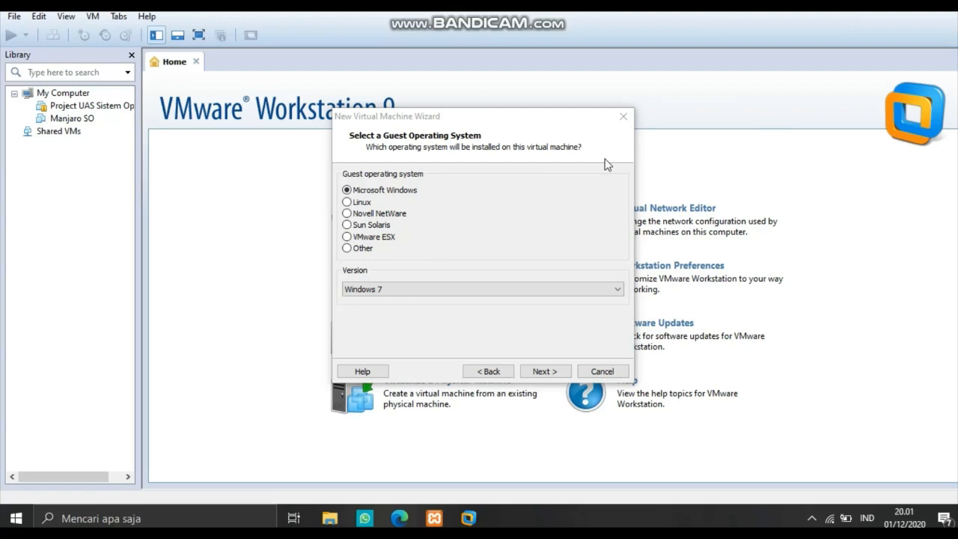
- Set the guest operating system to Linux with version Debian 6 64-bit
click(355, 208)
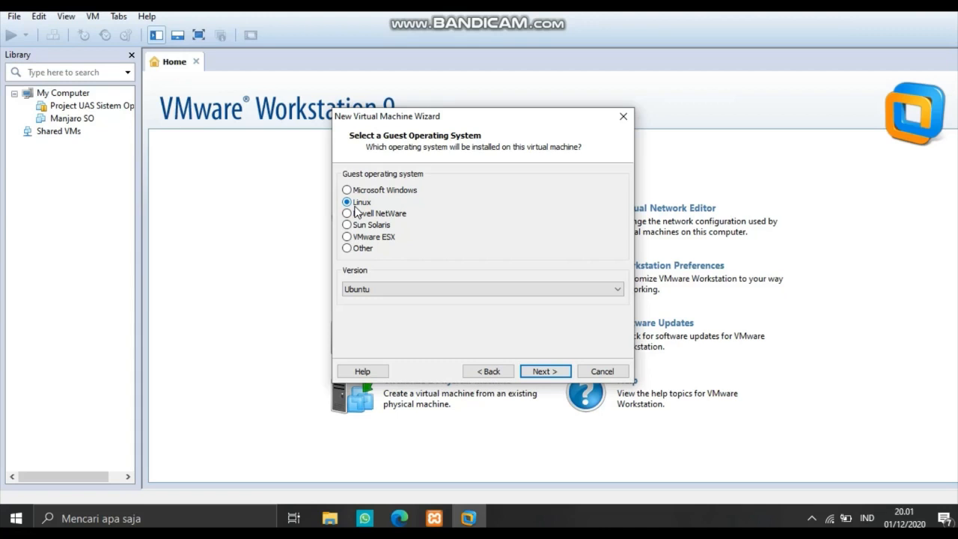
click(516, 290)
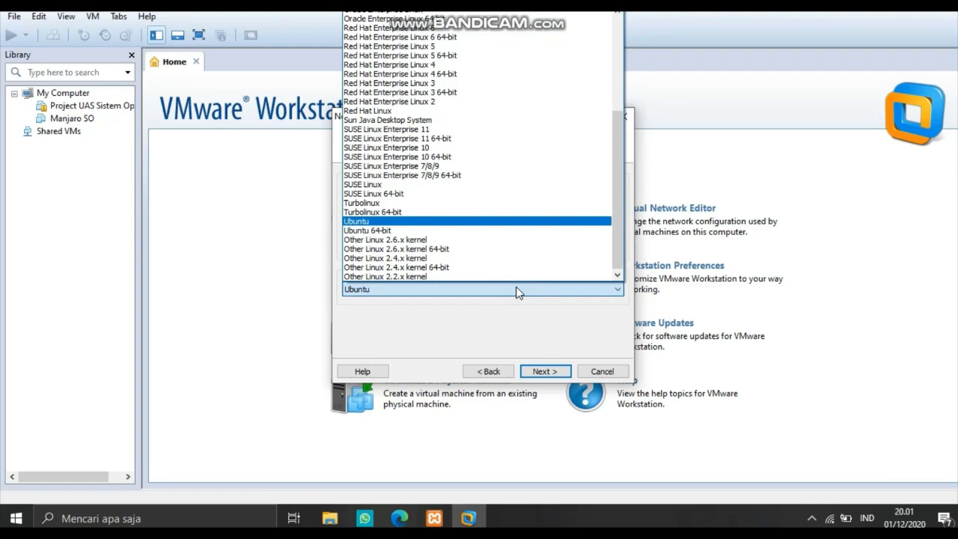
scroll(516, 290, up, 5)
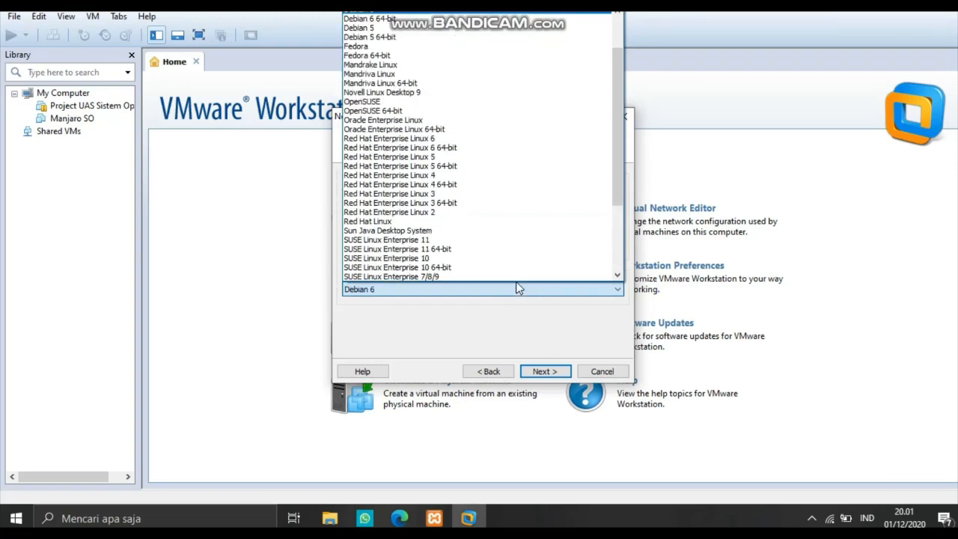
click(443, 18)
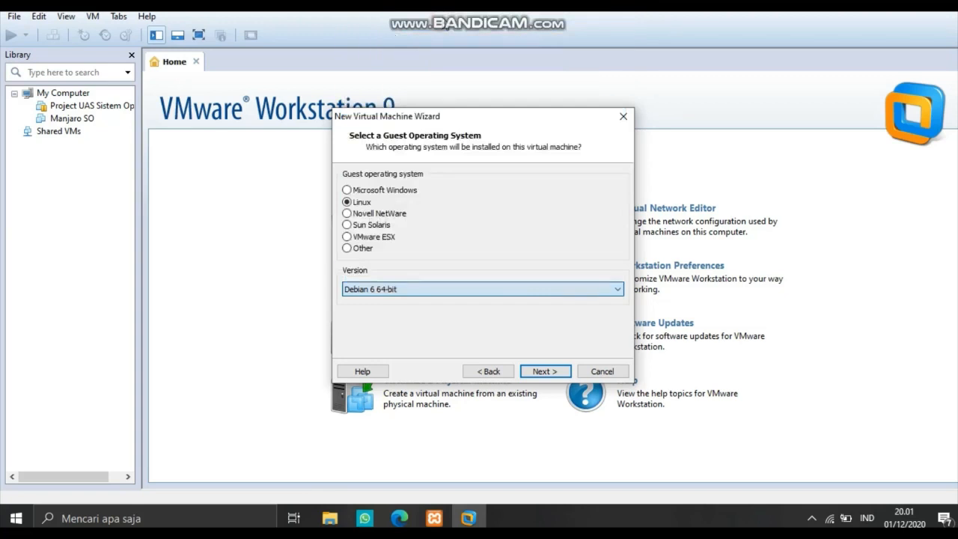
click(542, 371)
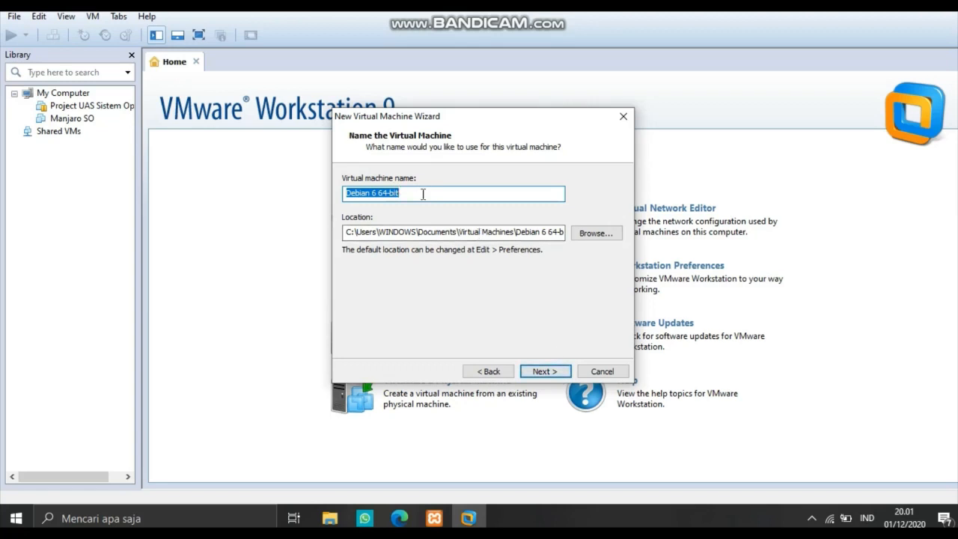
- Name the virtual machine Manjaro, keeping the default parent folder
key(BackSpace)
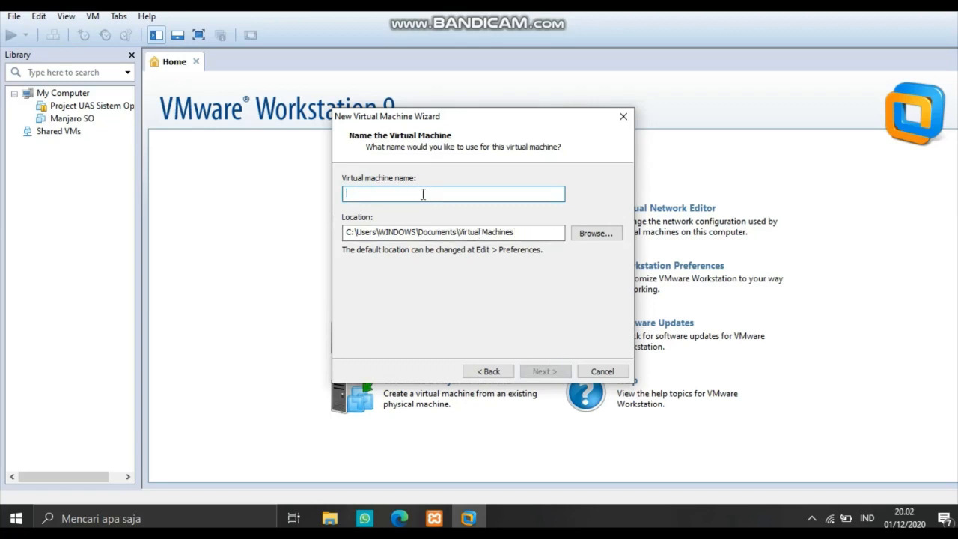
text(M)
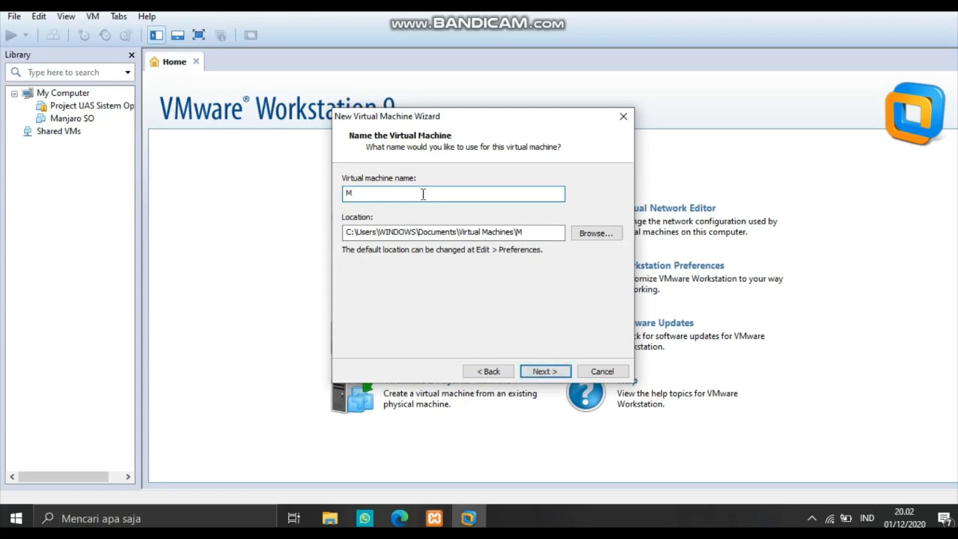
text(anjaro)
click(536, 378)
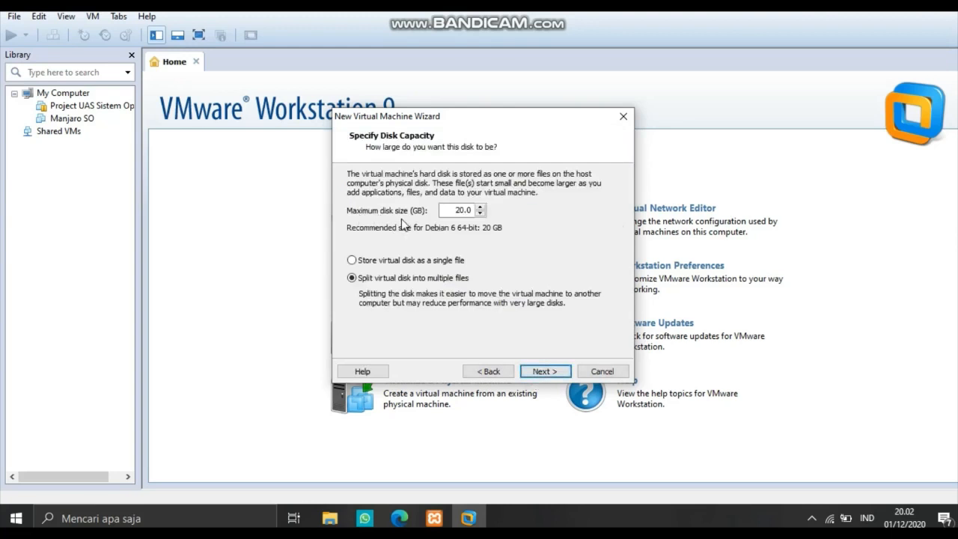
- Set the maximum disk size to 2 GB and store the virtual disk as a single file
click(482, 212)
click(397, 261)
click(542, 372)
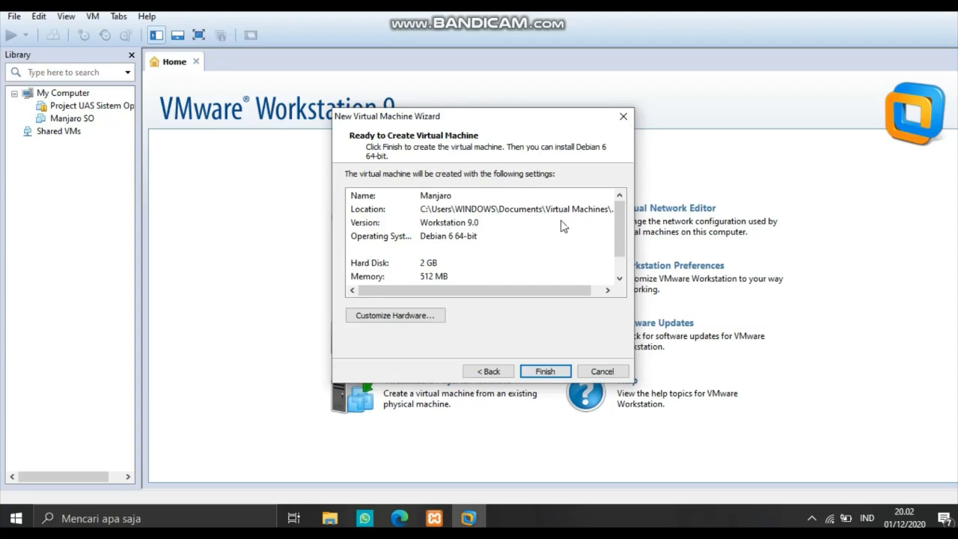
- Customize the hardware to use 2048 MB of memory and finish creating the virtual machine
click(424, 318)
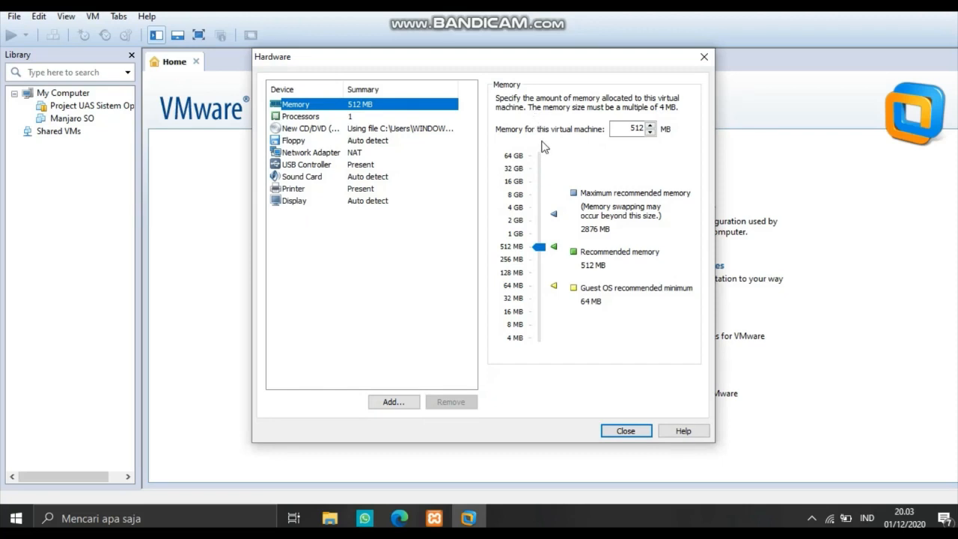
click(539, 224)
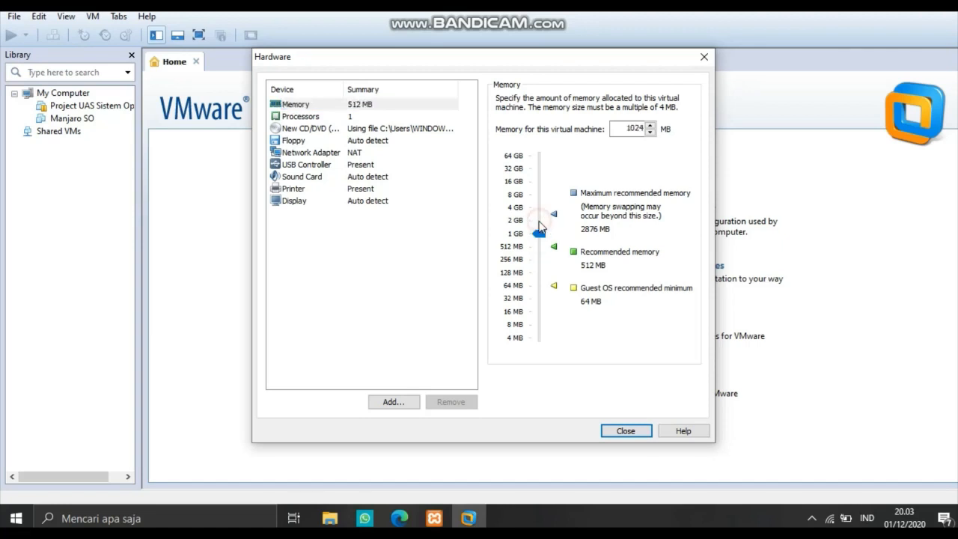
click(540, 224)
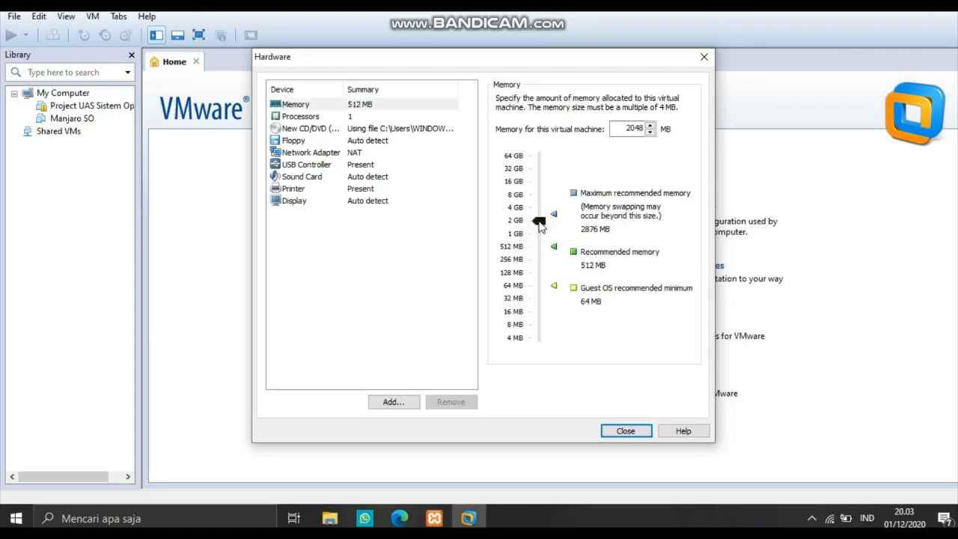
click(626, 431)
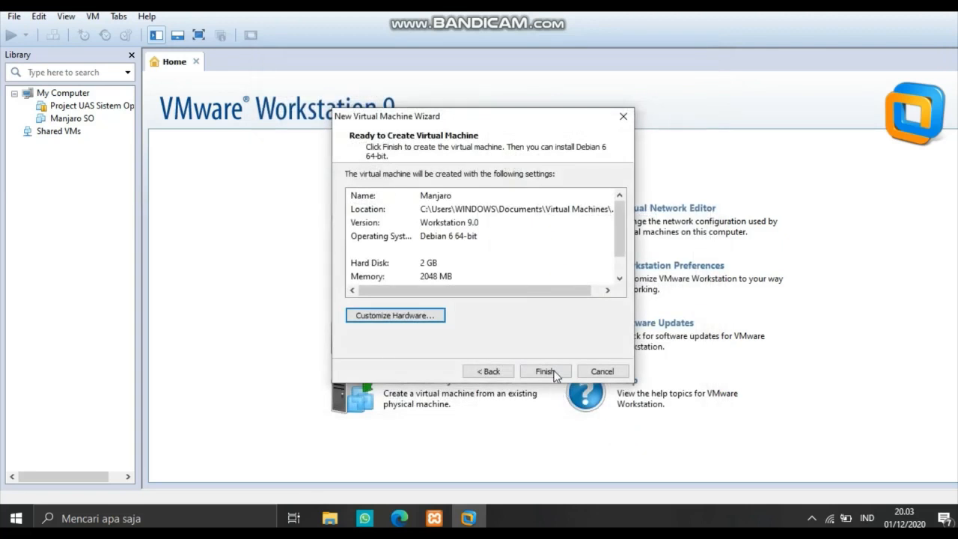
click(546, 371)
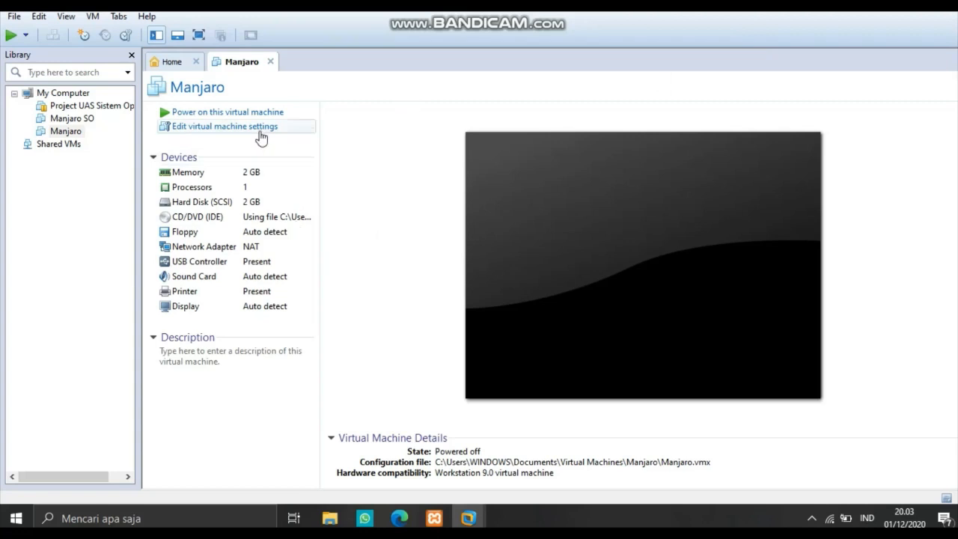
- Power on the Manjaro virtual machine, dismissing the removable devices hint and the Debian installation notice
click(191, 117)
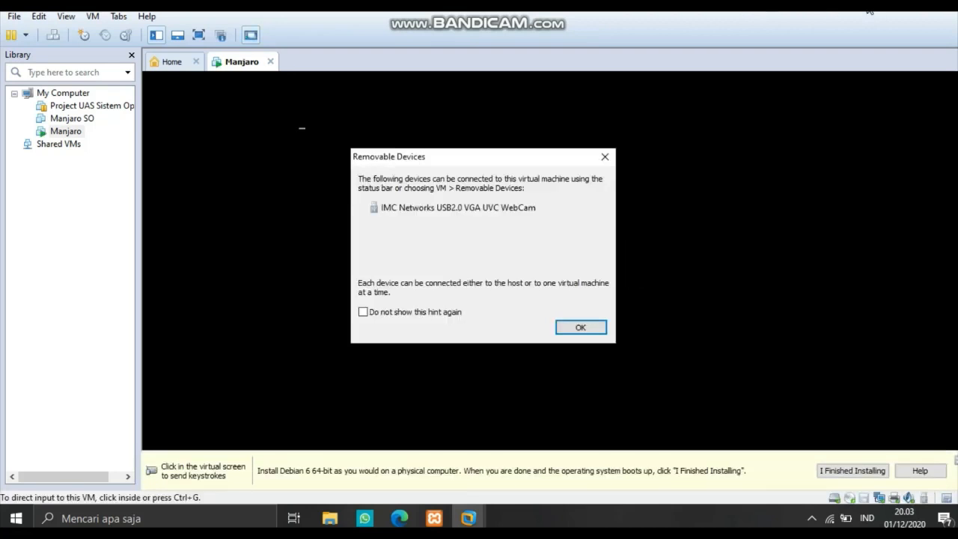
click(584, 329)
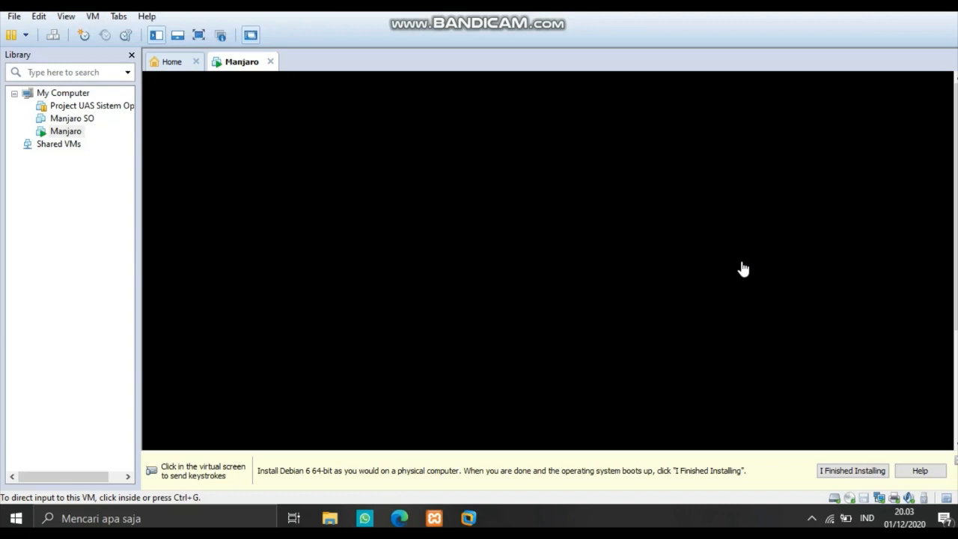
click(854, 471)
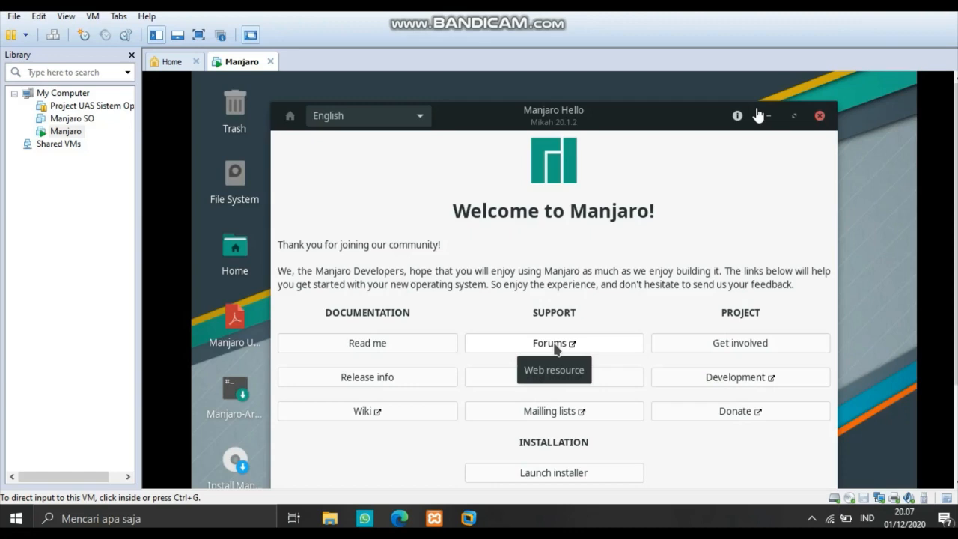
- Close the Manjaro Hello window and display the virtual machine in full screen
click(821, 116)
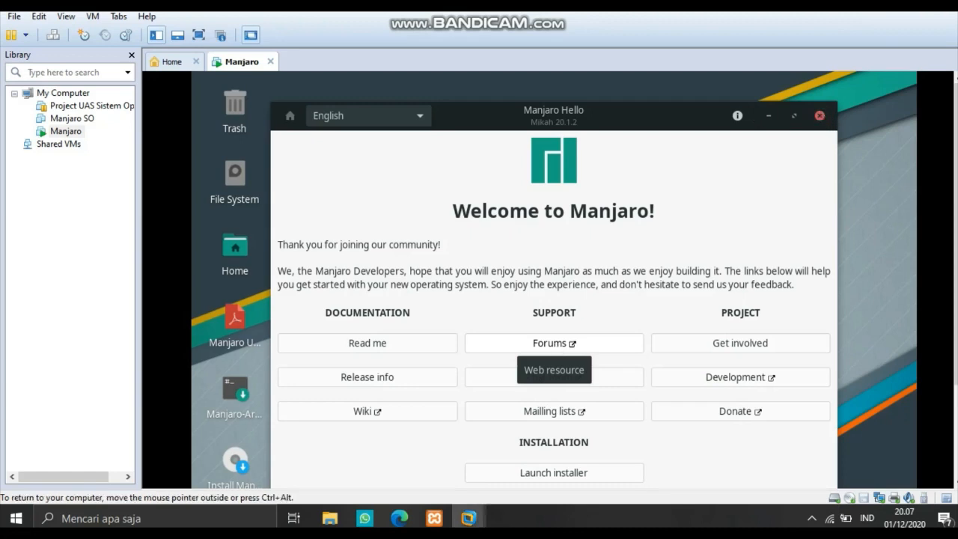
click(820, 117)
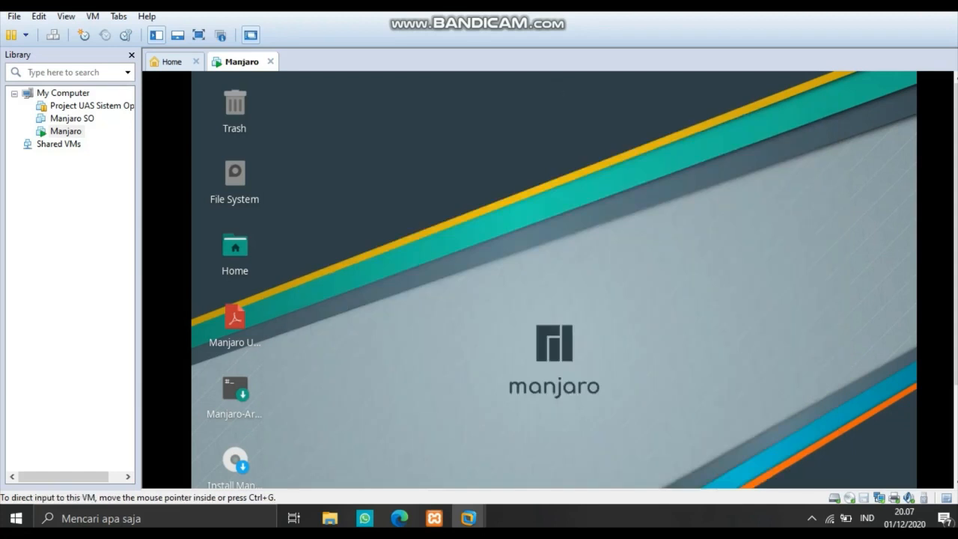
click(199, 36)
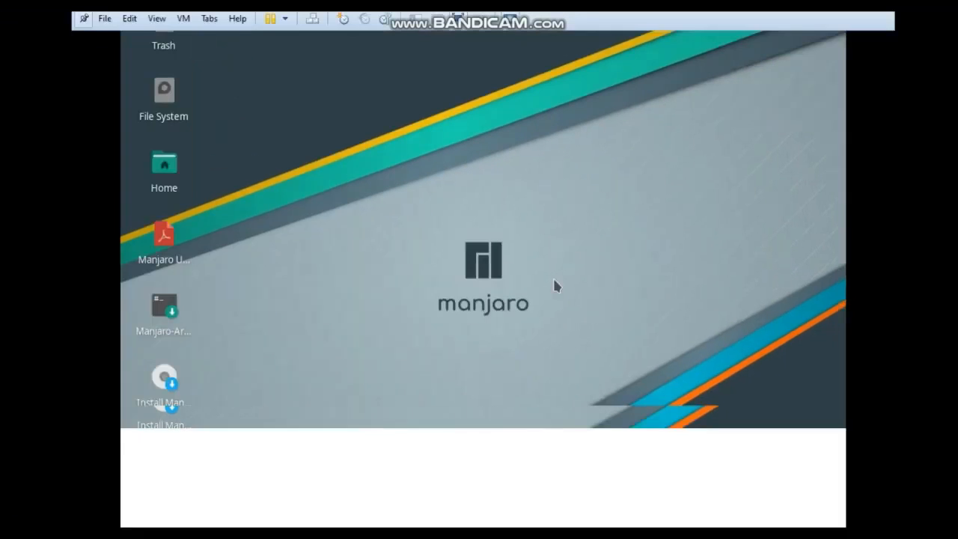
key(ctrl+alt+Return)
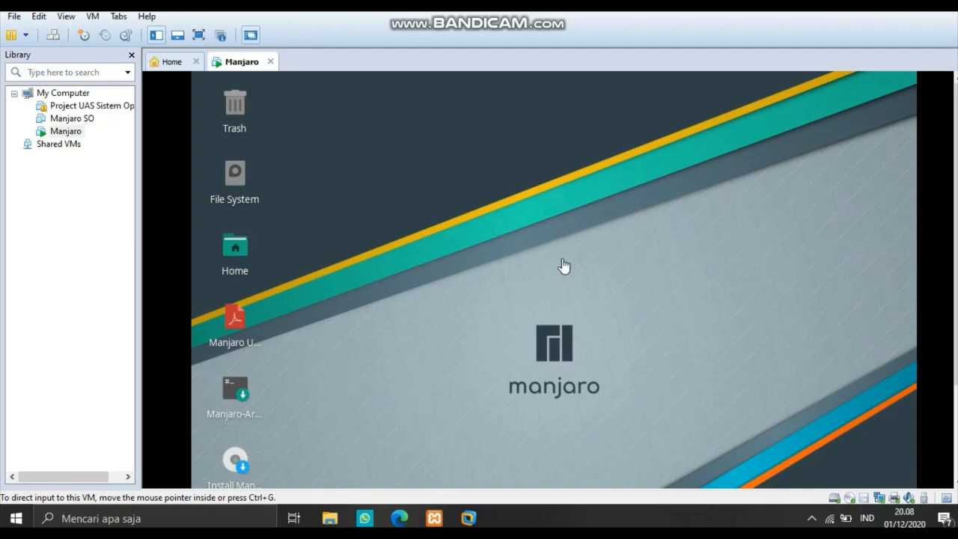
click(199, 36)
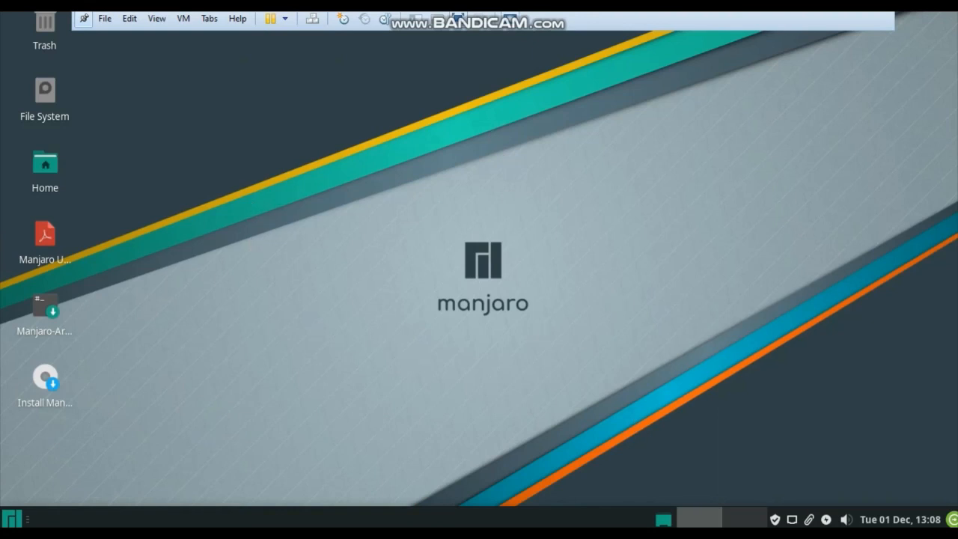
click(7, 518)
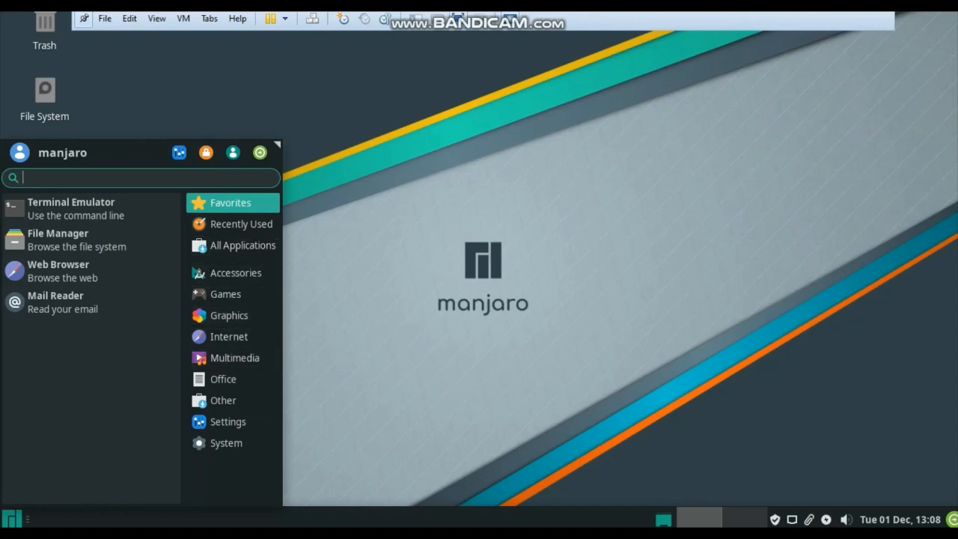
click(441, 163)
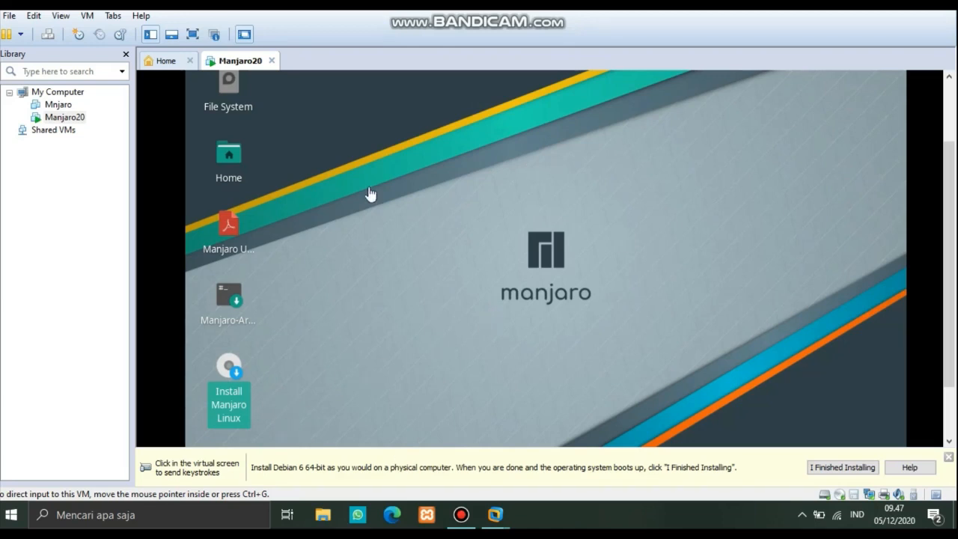
- Launch the Manjaro Linux installer from the desktop and keep American English as the installation language
click(238, 374)
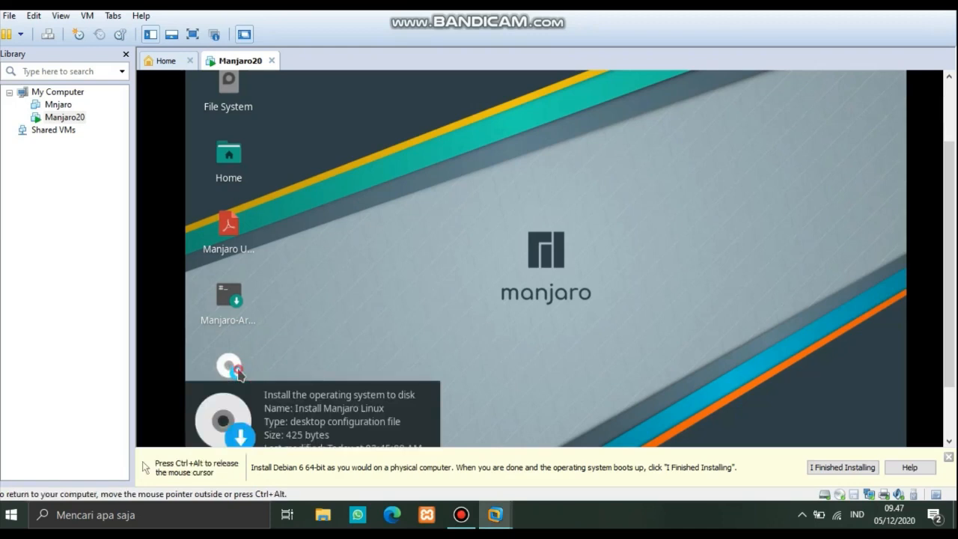
double_click(238, 372)
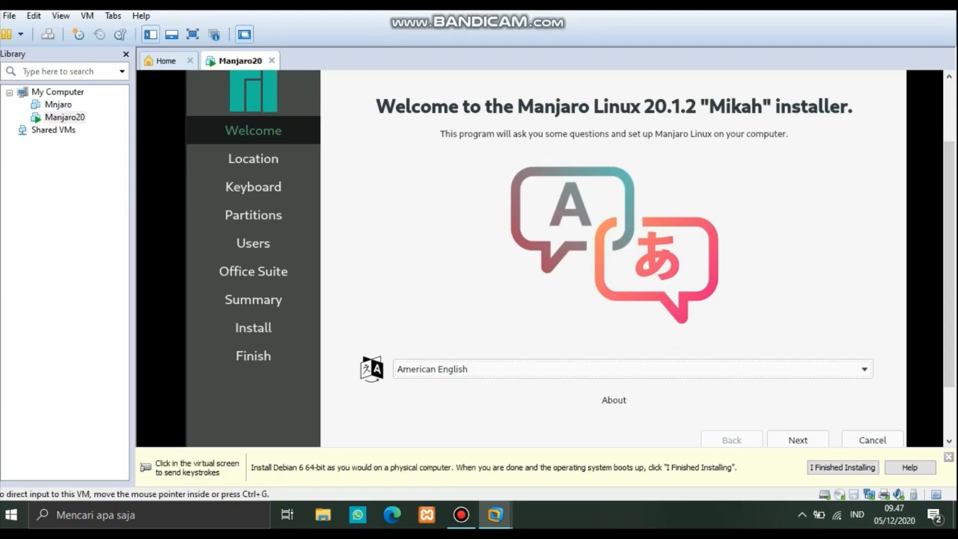
click(798, 441)
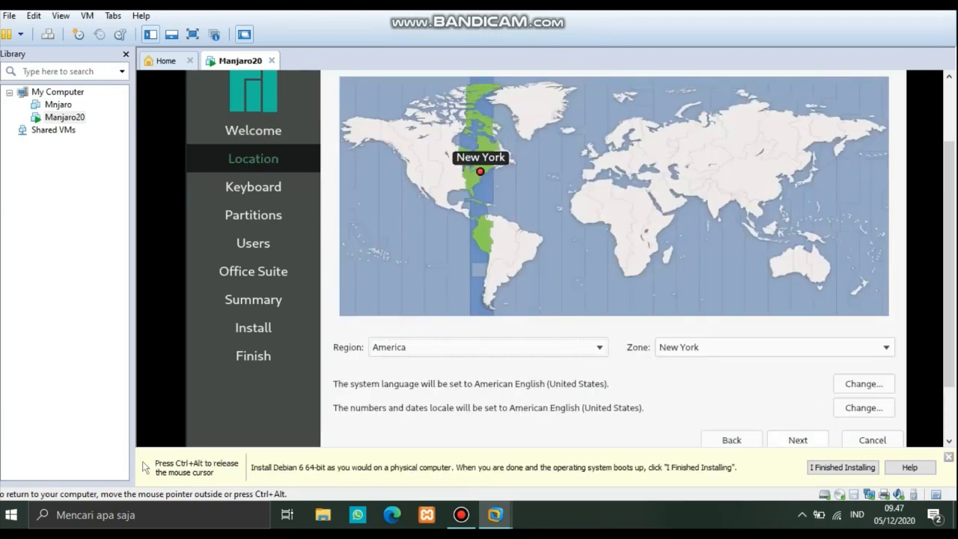
- Accept the America region with the New York zone and set the keyboard layout to English (Australian), Default
click(798, 441)
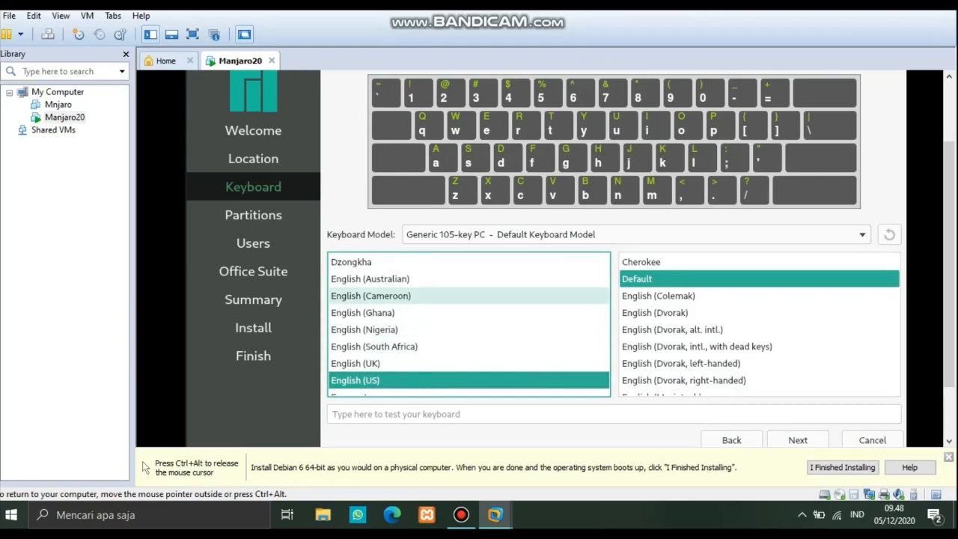
click(374, 280)
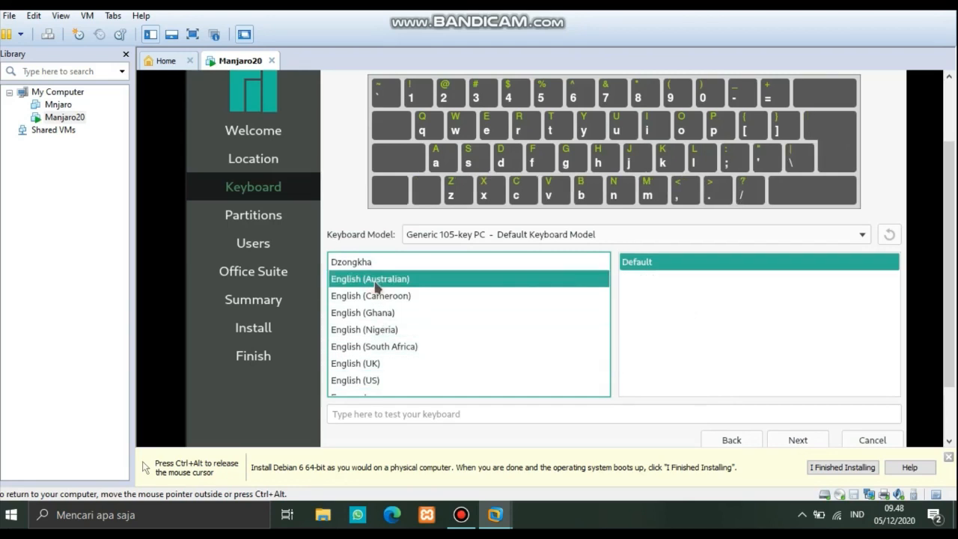
click(798, 440)
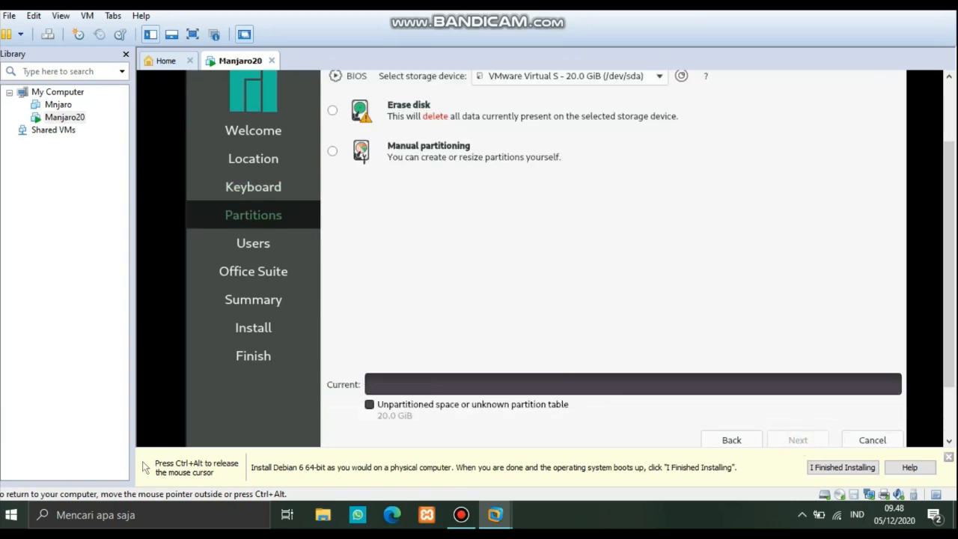
- Partition the VMware virtual disk with the Erase disk option and No Swap, and continue to the user settings
drag(951, 266, 955, 247)
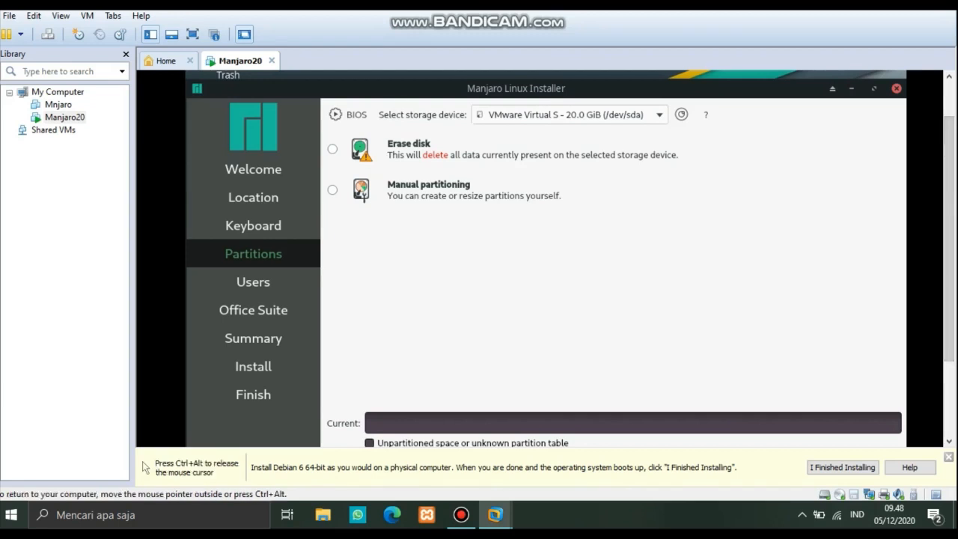
click(332, 149)
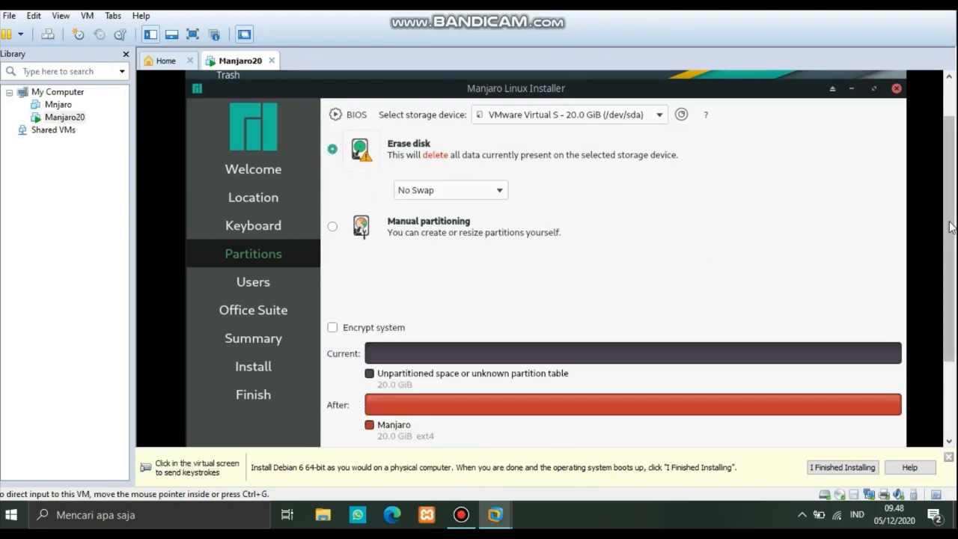
drag(951, 227, 950, 300)
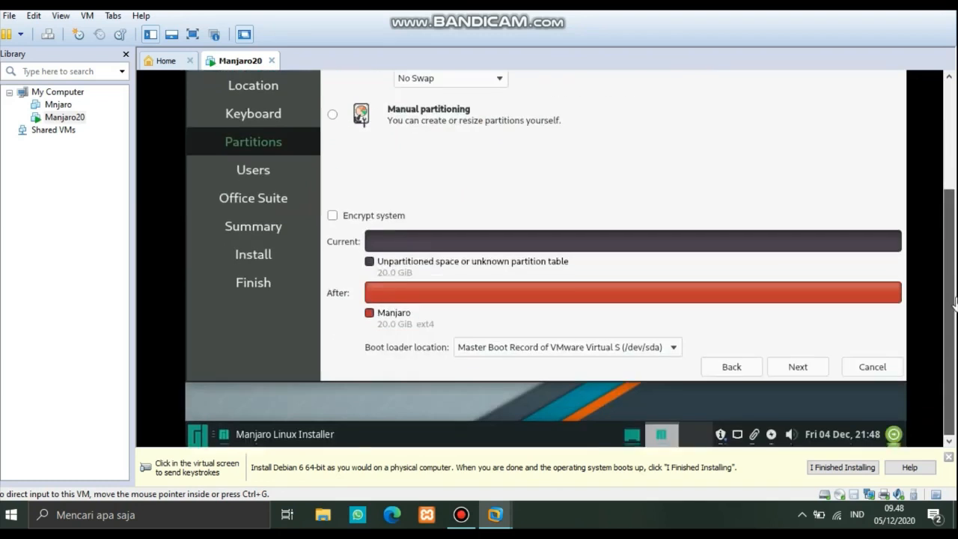
click(800, 364)
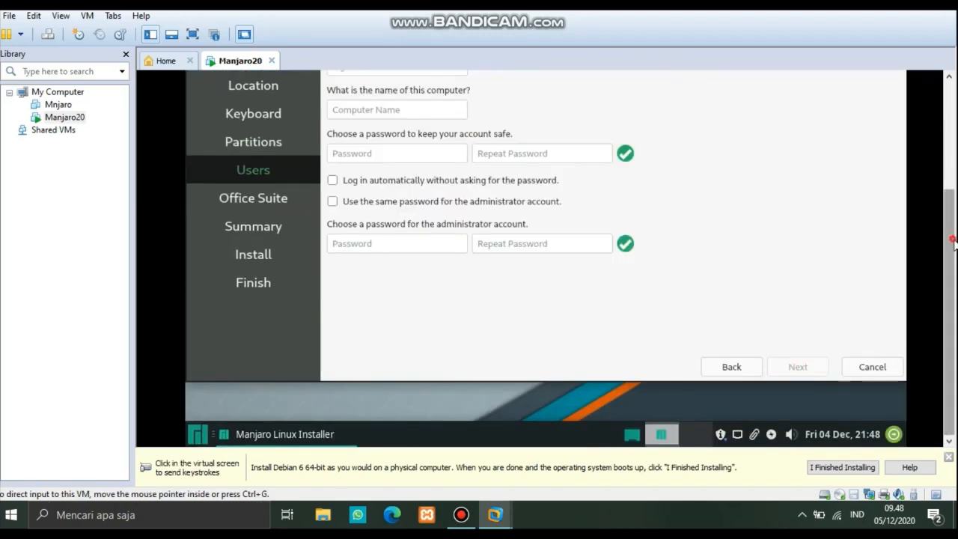
- Fill in the user's full name, keeping the login and computer names generated from it
drag(952, 239, 949, 152)
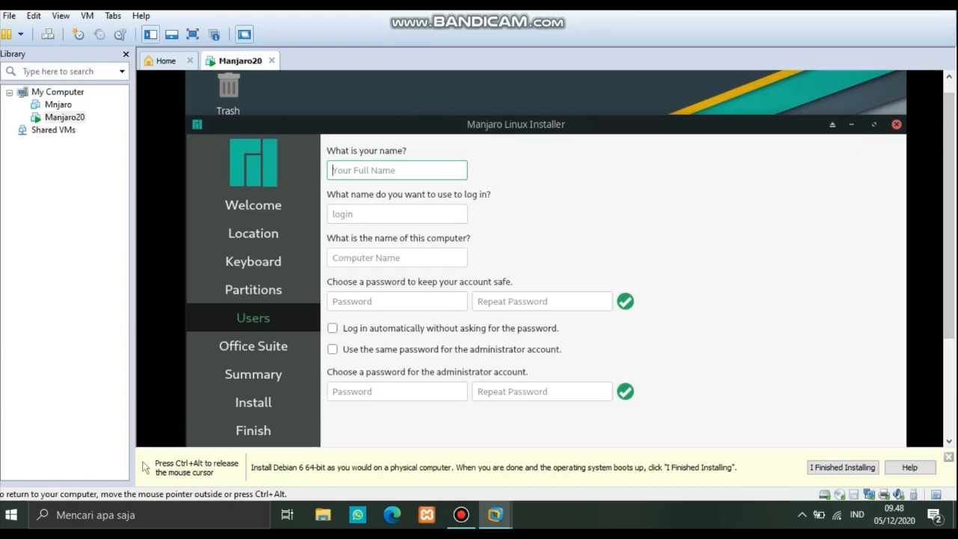
drag(953, 175, 953, 196)
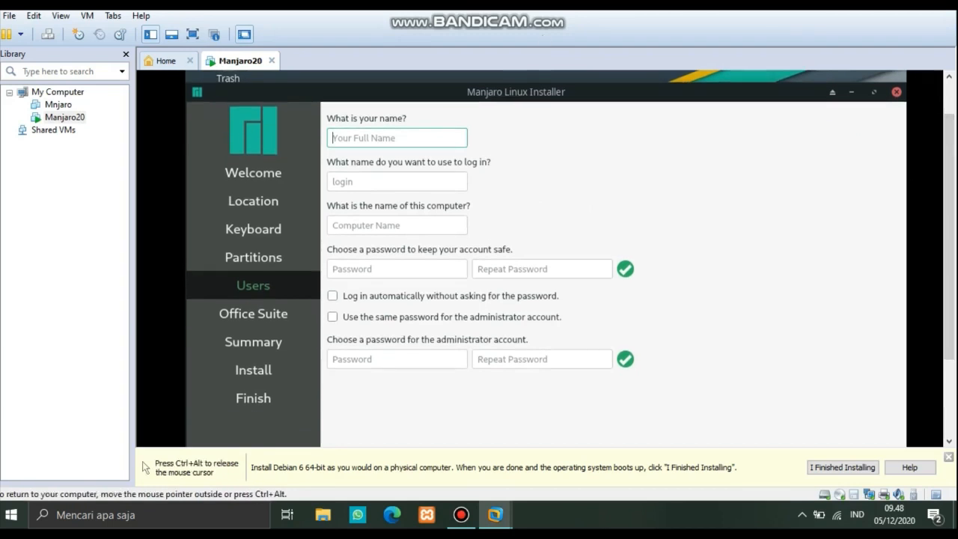
text(Elly)
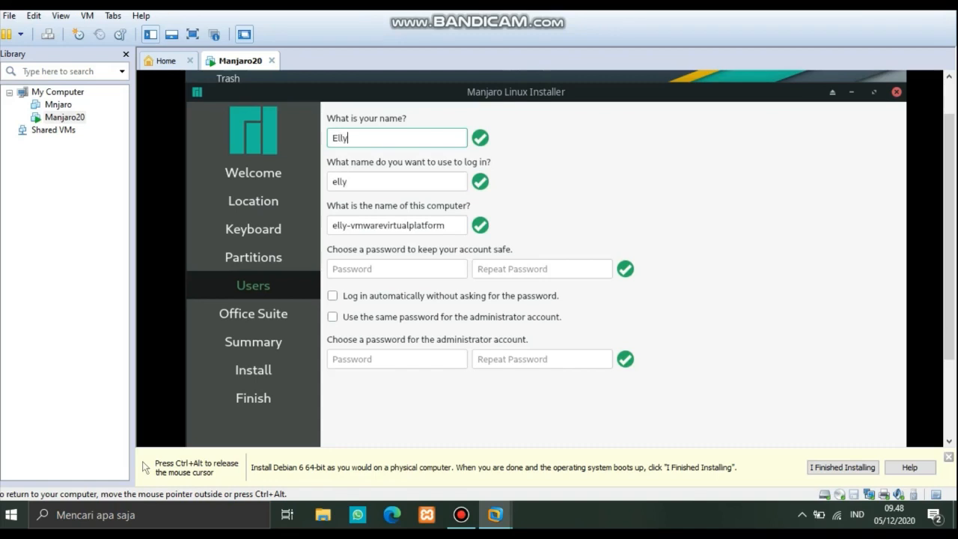
text( Agriana Bien)
click(406, 269)
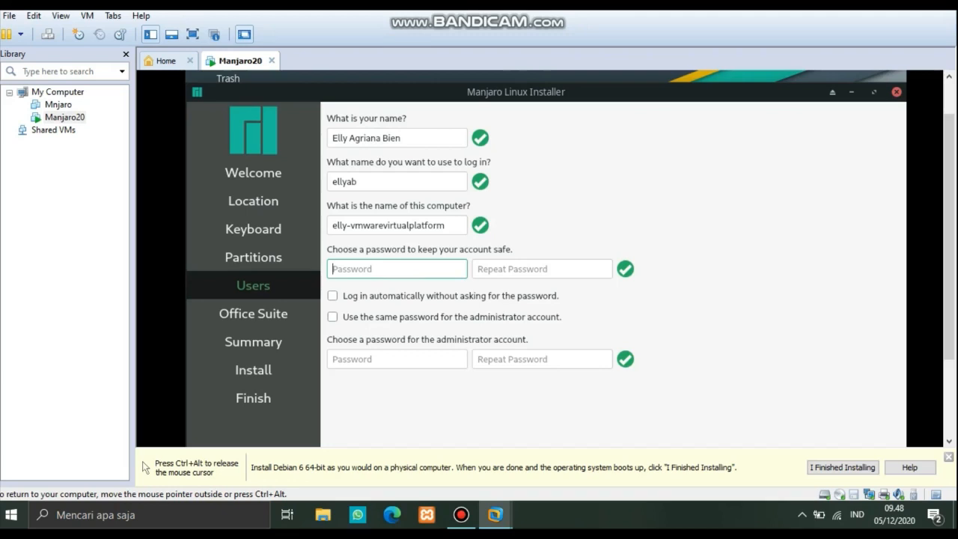
text(********)
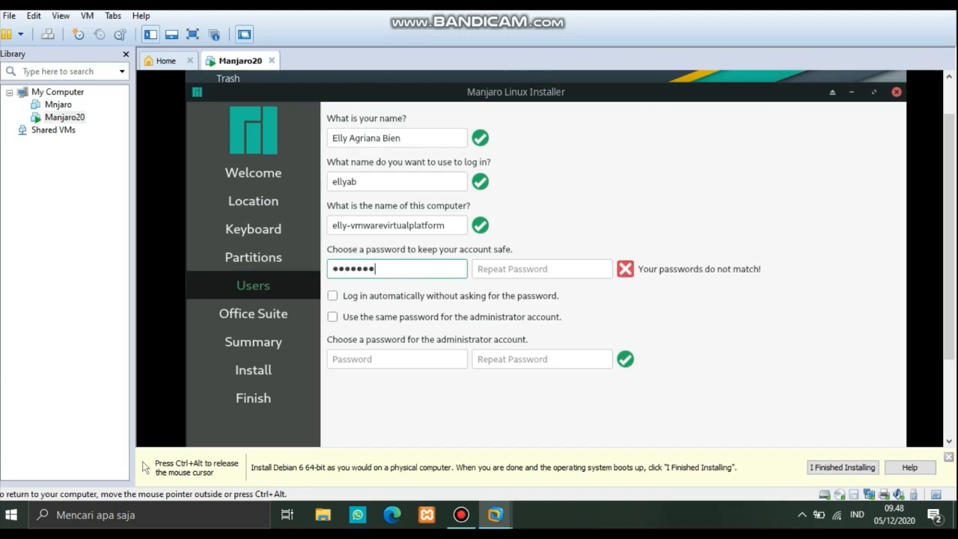
text(****)
key(BackSpace)
key(BackSpace)
key(BackSpace)
key(BackSpace)
key(BackSpace)
key(BackSpace)
key(BackSpace)
key(BackSpace)
key(BackSpace)
key(BackSpace)
key(BackSpace)
key(BackSpace)
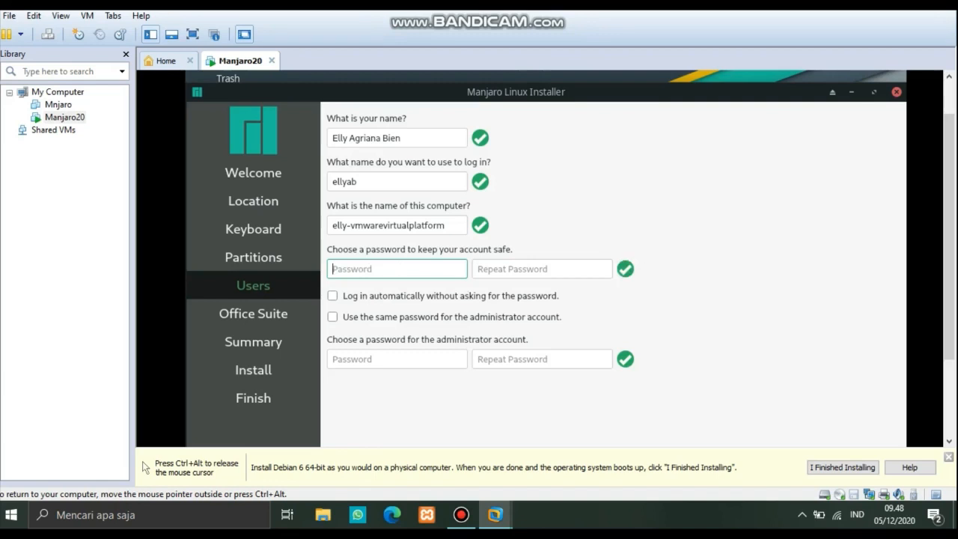
- Enter the account password and repeat it in the confirmation field
text(*******)
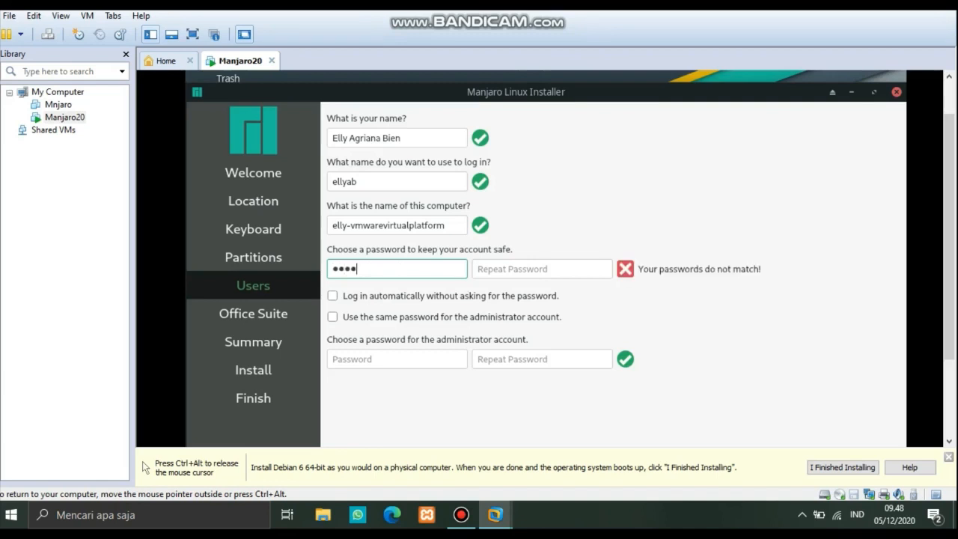
text(******)
click(484, 271)
text(*******)
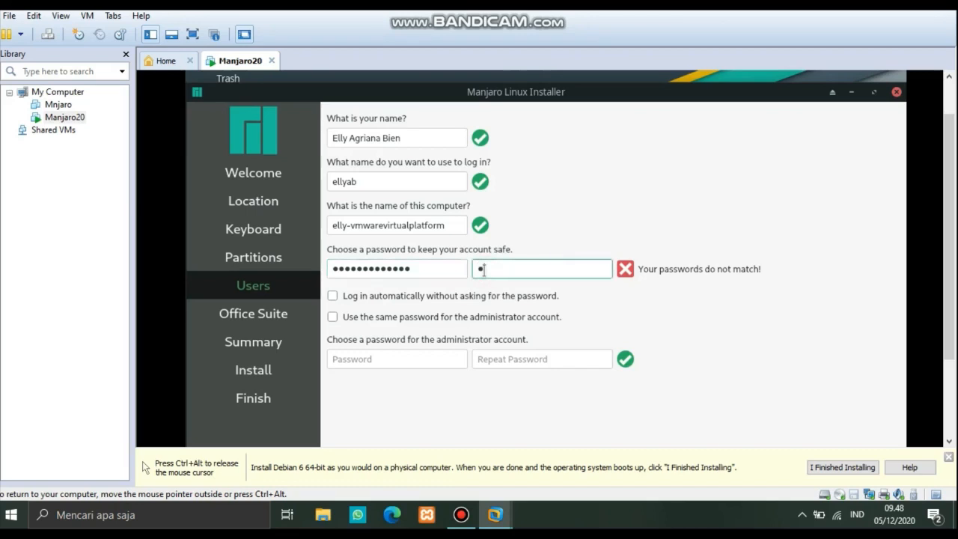
text(******)
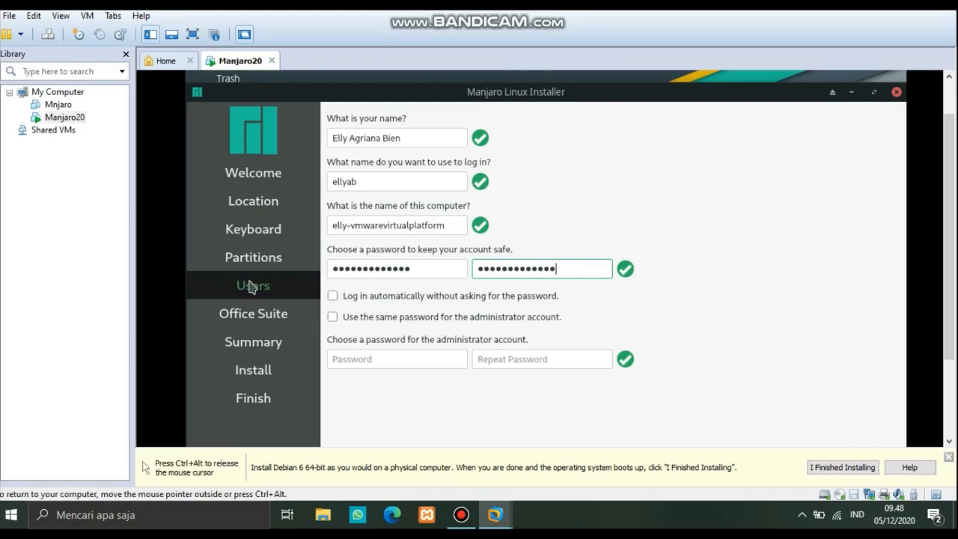
- Enable automatic login and use of the same password for the administrator account, and continue to the office suite choice
click(334, 296)
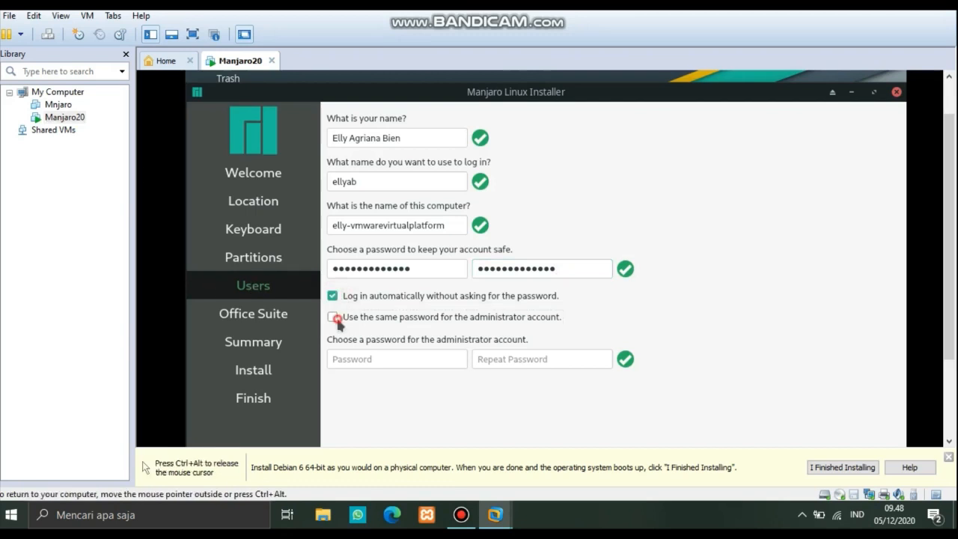
click(333, 316)
scroll(848, 294, down, 3)
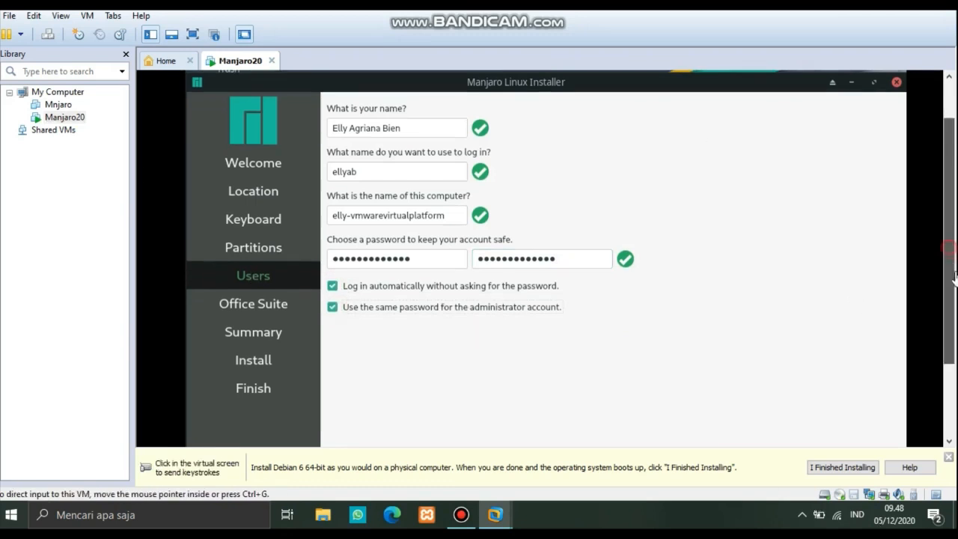
click(798, 394)
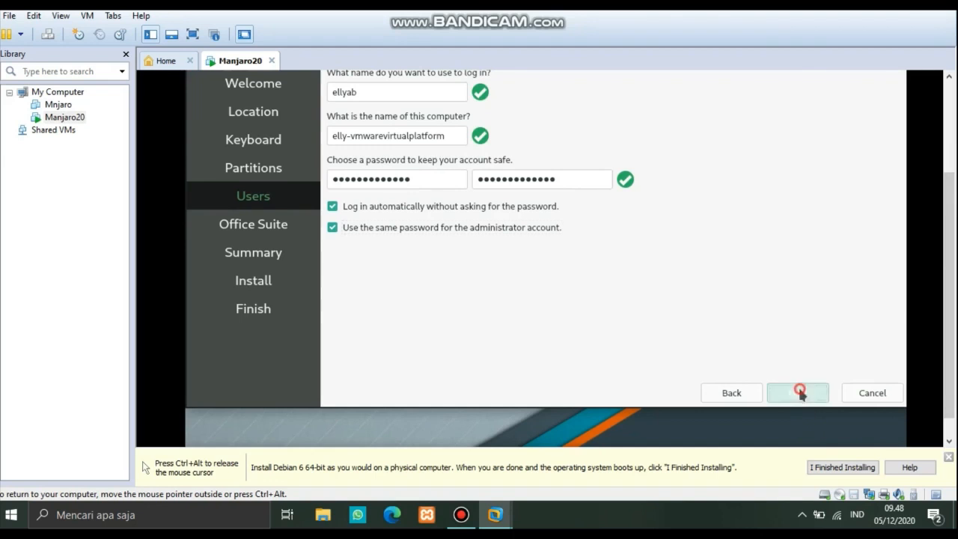
- Choose LibreOffice as the office suite and continue to the installation summary
drag(952, 275, 953, 205)
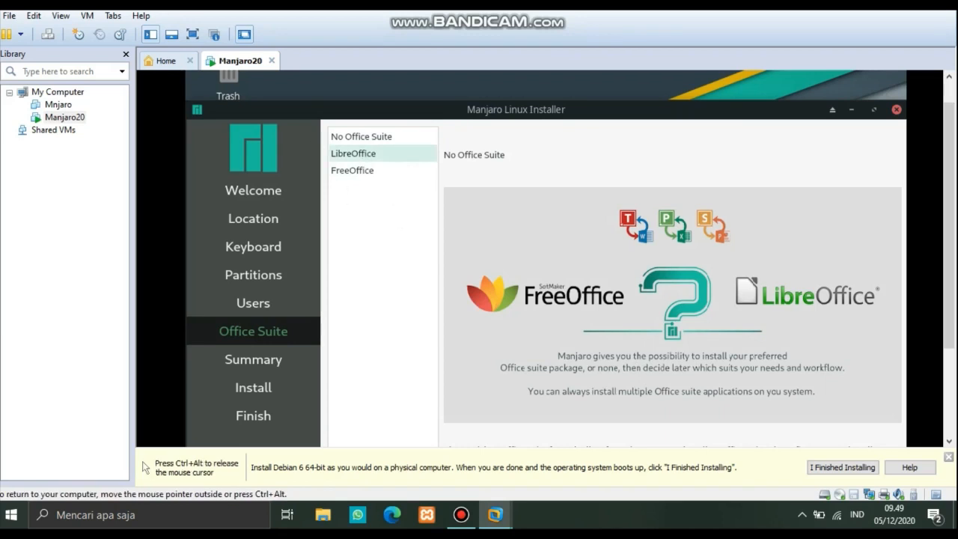
click(363, 154)
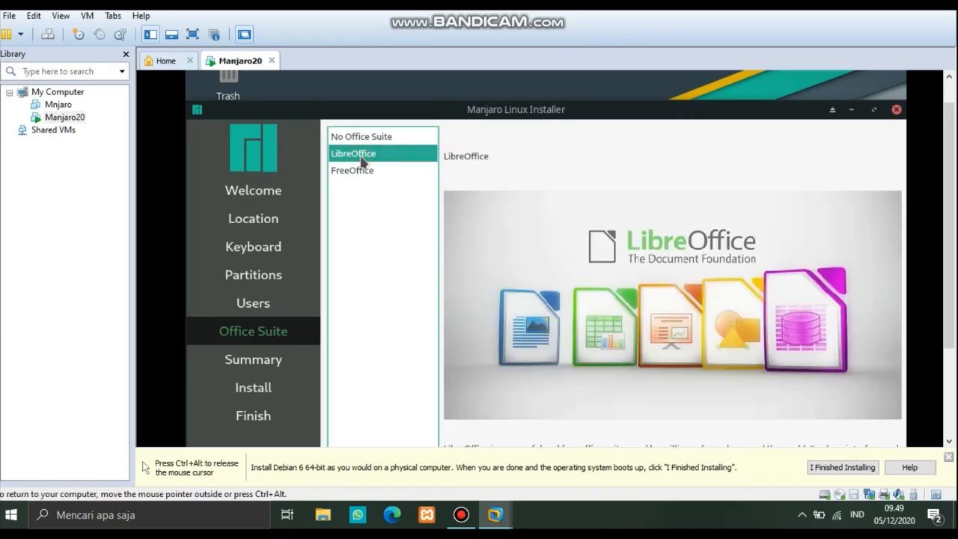
scroll(949, 243, down, 3)
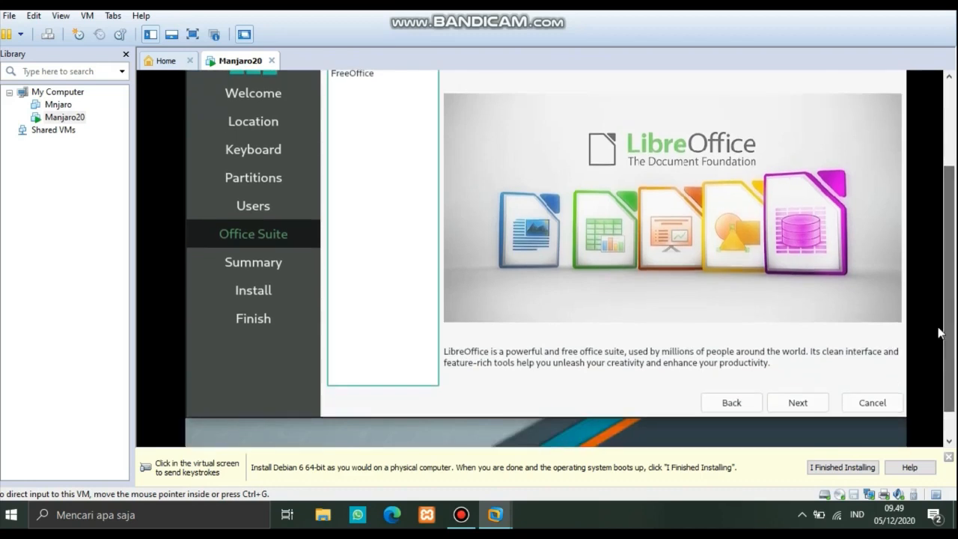
click(796, 403)
- Start the Manjaro installation from the summary and confirm the changes to the disk
key(ctrl+alt)
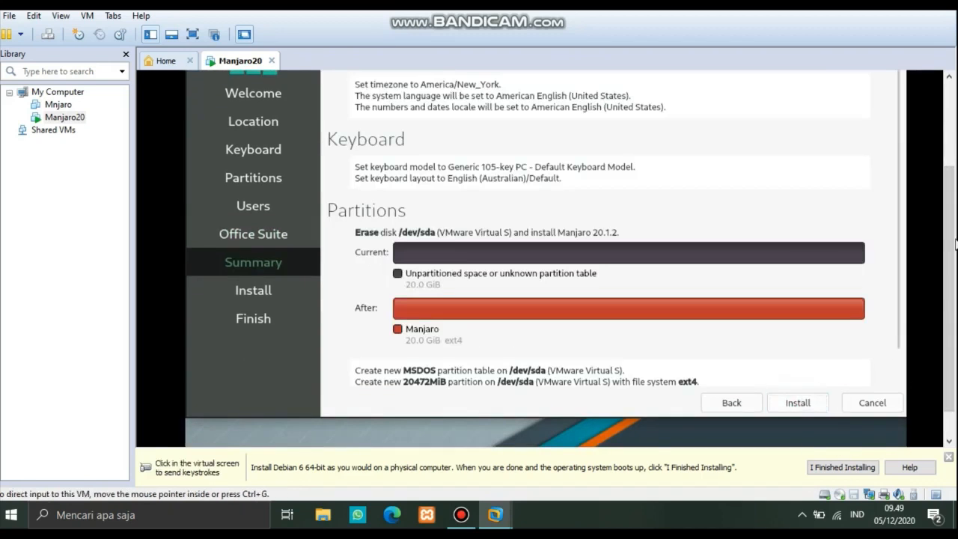
scroll(956, 276, down, 1)
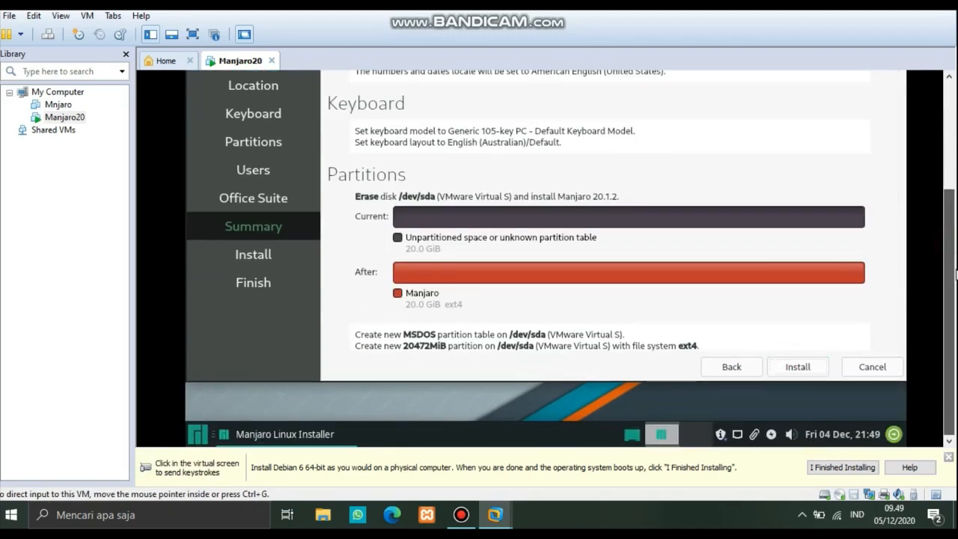
click(796, 368)
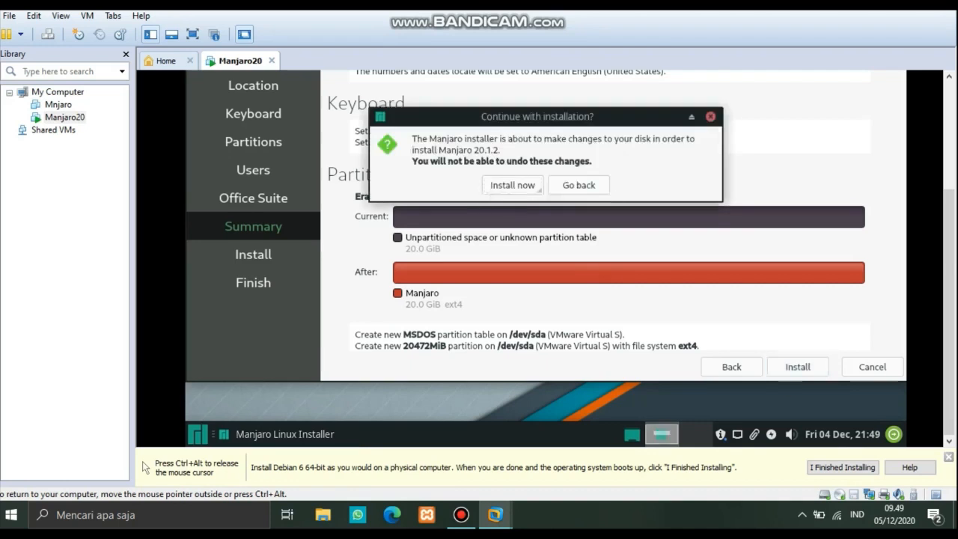
click(499, 186)
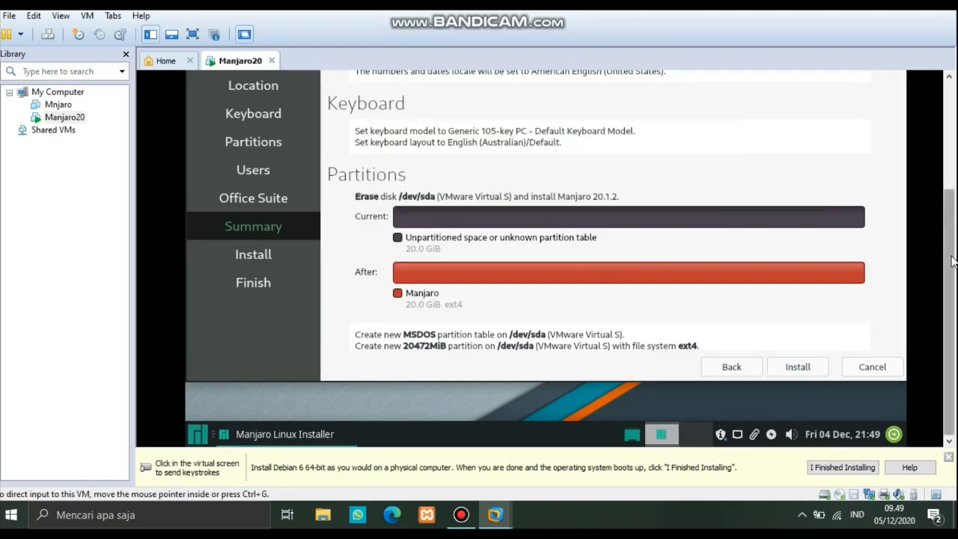
scroll(952, 259, up, 3)
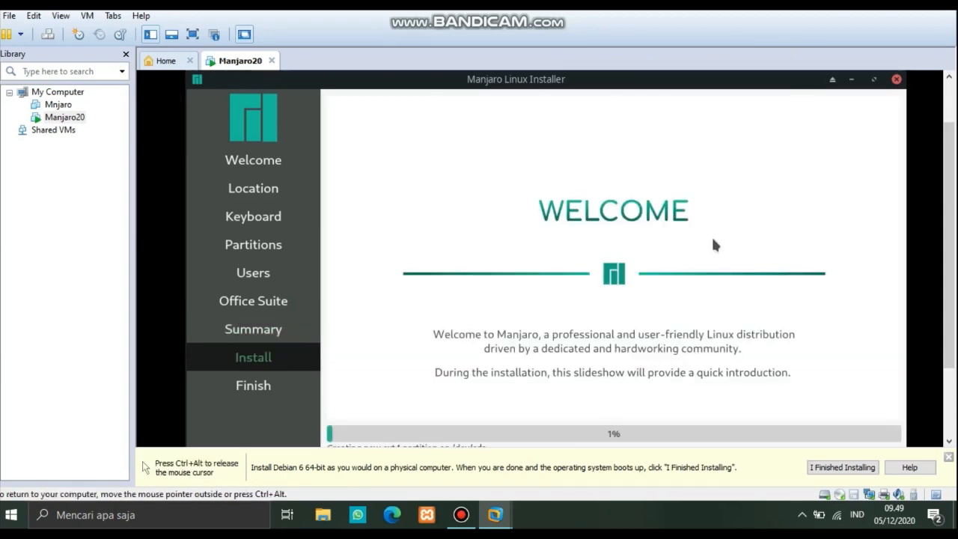
key(ctrl+alt)
scroll(733, 277, down, 3)
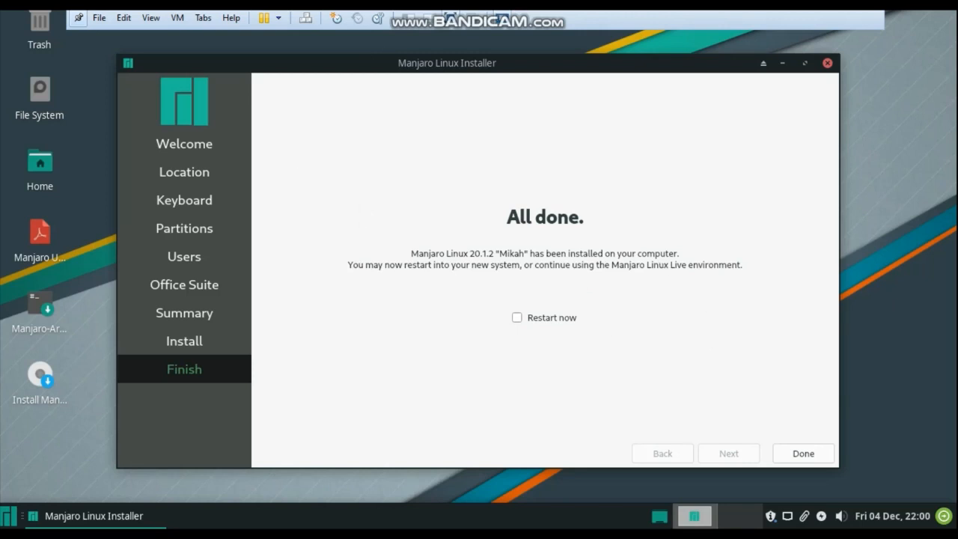
- Finish the installer with an immediate restart into the newly installed system
click(517, 316)
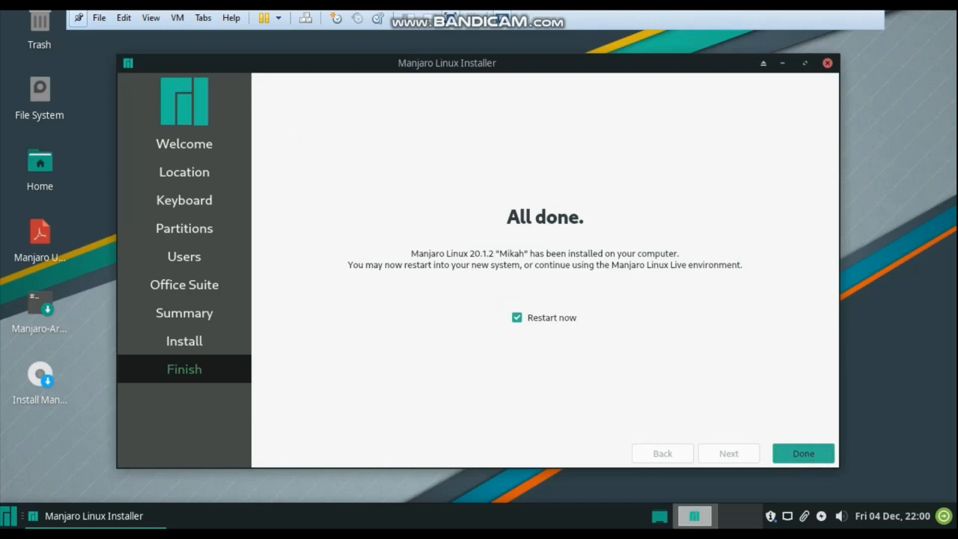
click(803, 454)
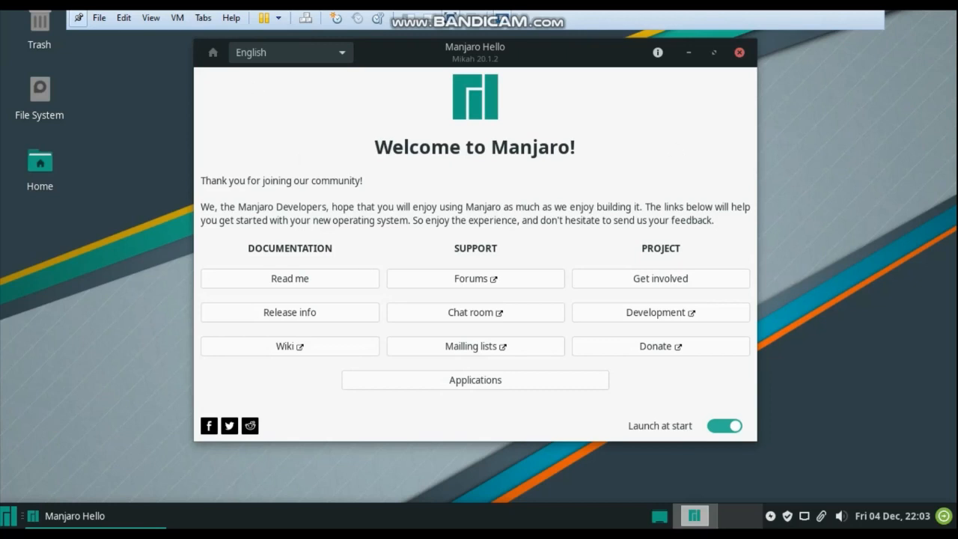
- Look through the application menu and close the Manjaro Hello welcome window
click(9, 521)
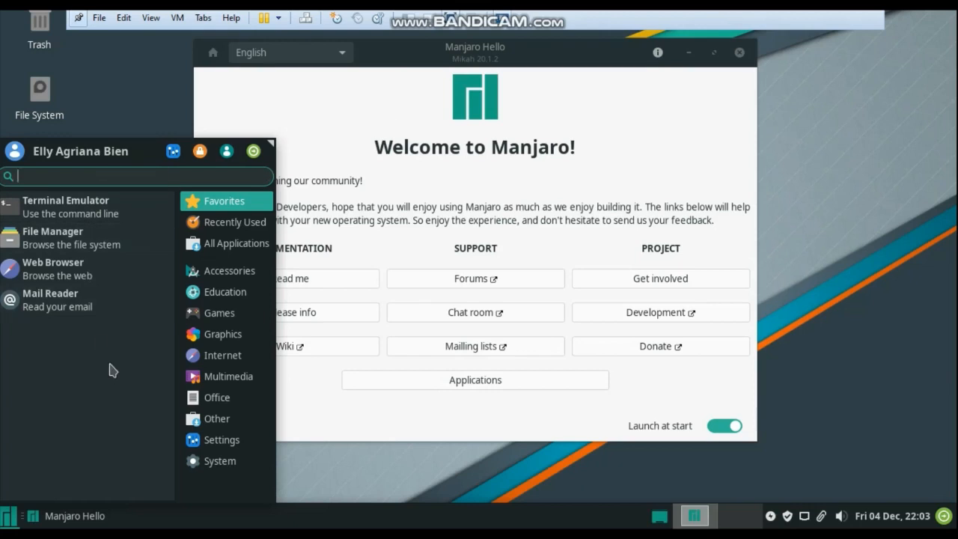
click(524, 470)
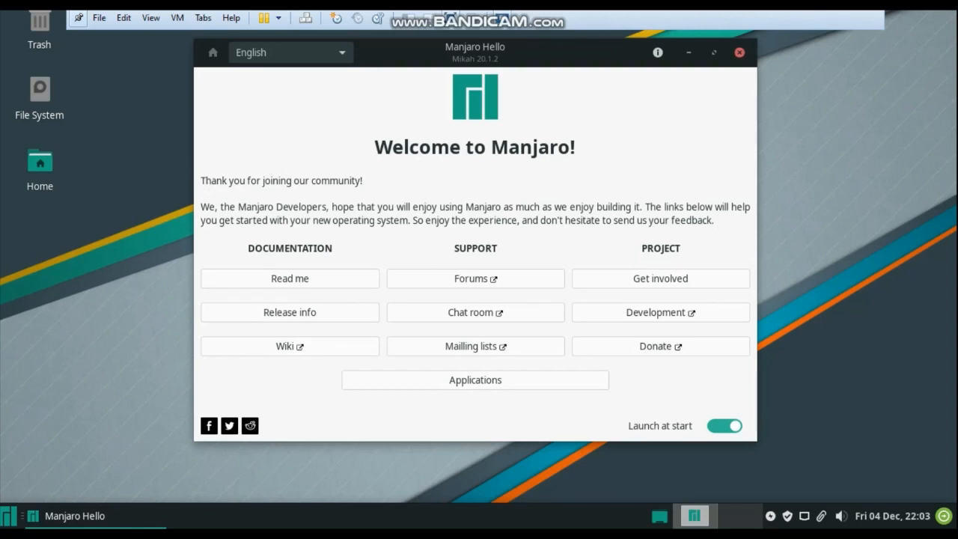
click(739, 53)
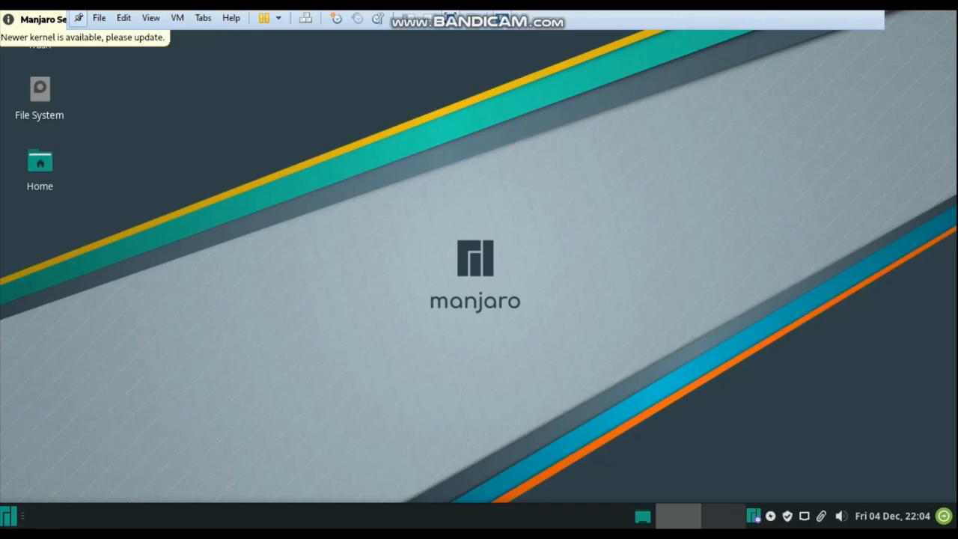
click(9, 523)
click(877, 149)
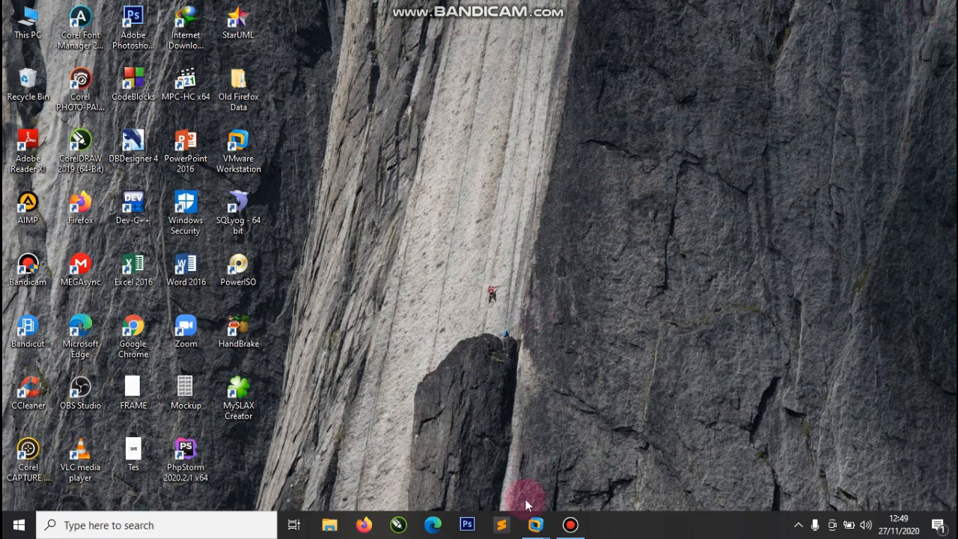
- Switch to the Manjaro virtual machine in VMware Workstation and log in with the account password
click(682, 456)
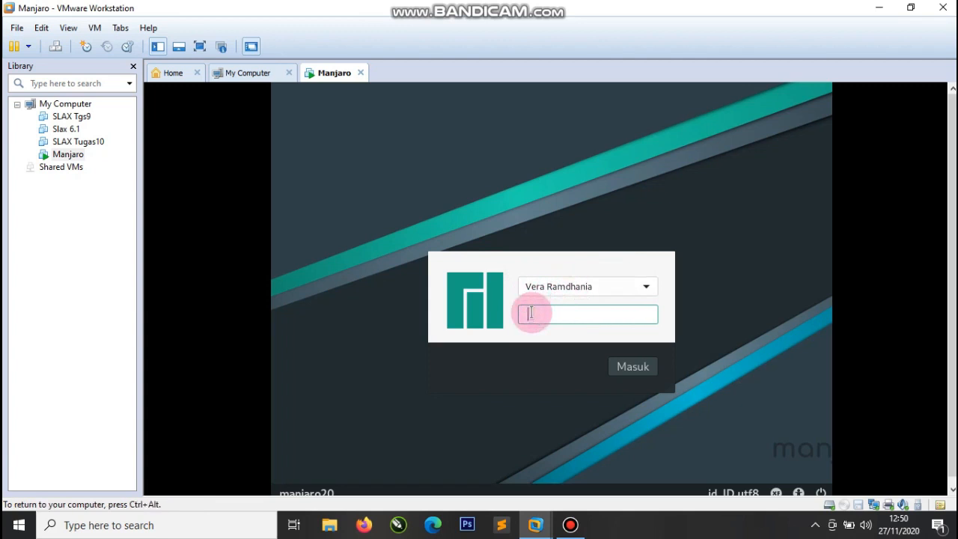
text(••••••••••••)
key(Return)
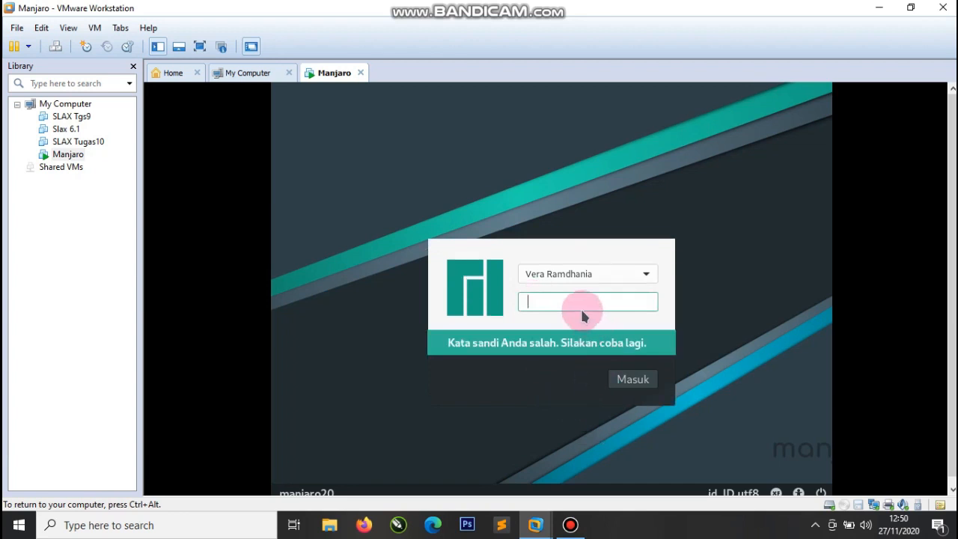
text(•••••••••••••)
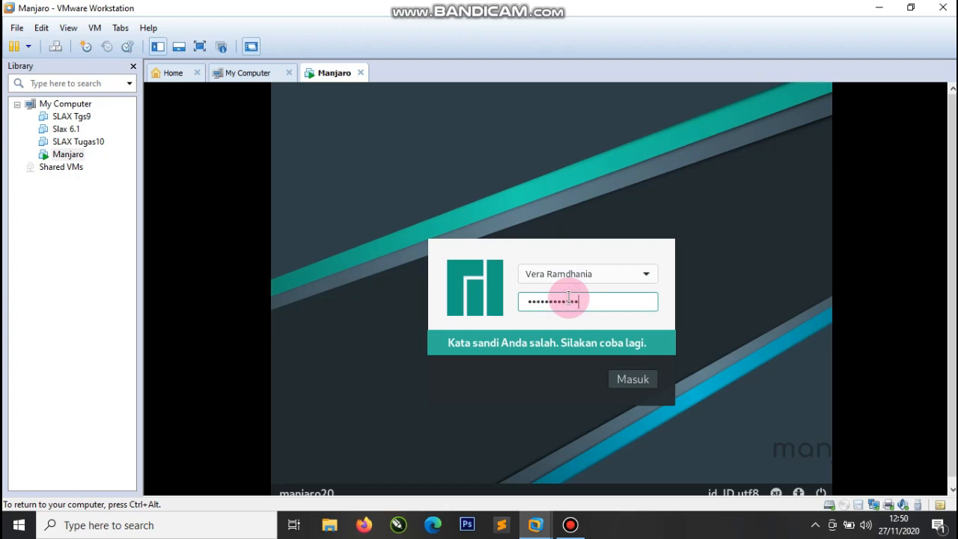
click(626, 380)
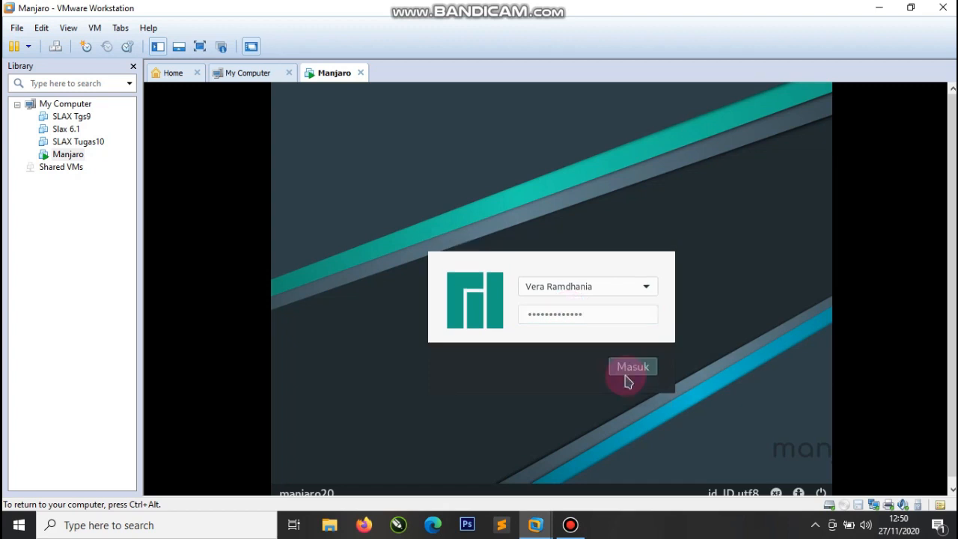
mouse_move(571, 525)
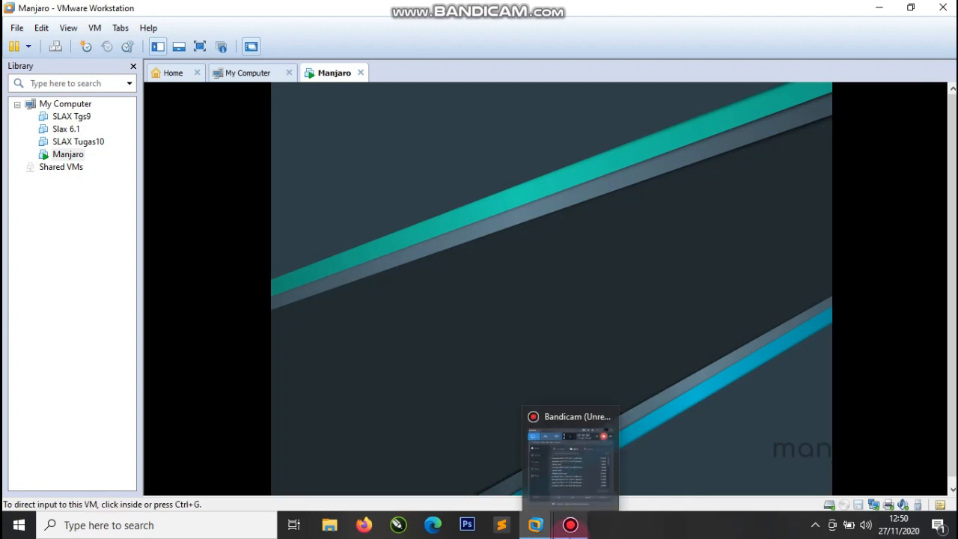
click(570, 456)
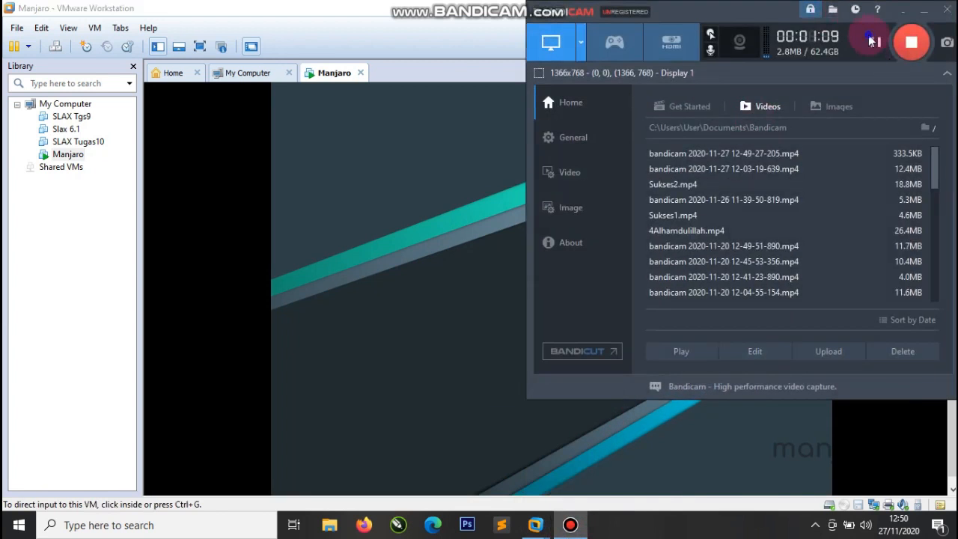
- Show the virtual machine in full screen and close the Manjaro Hello welcome window
click(485, 150)
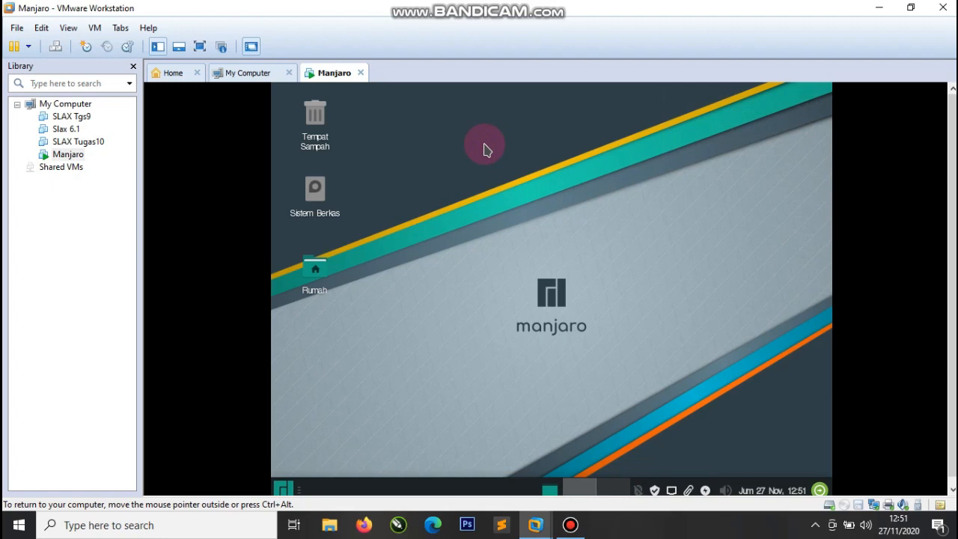
click(200, 47)
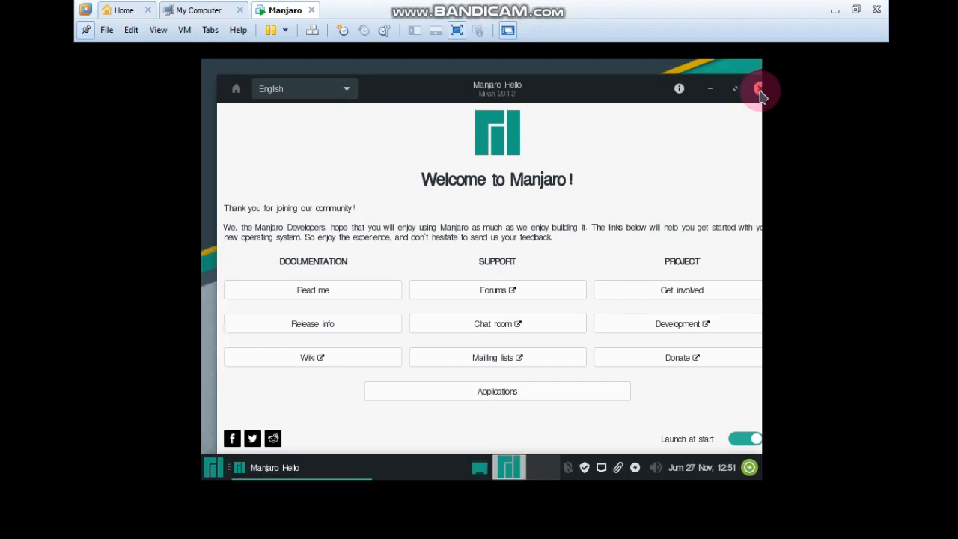
click(757, 89)
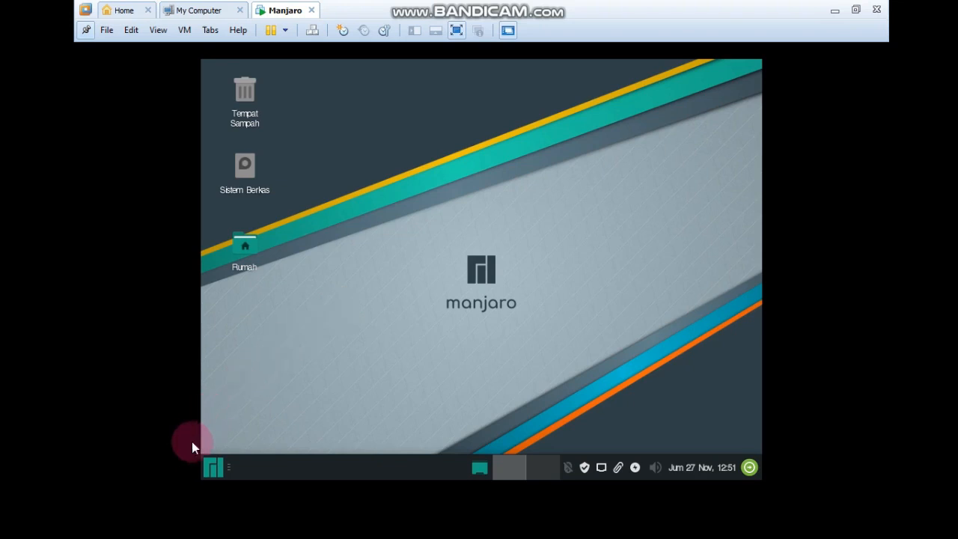
- Search the applications for "pengaturan man" and open the Manajer Pengaturan settings manager
click(214, 469)
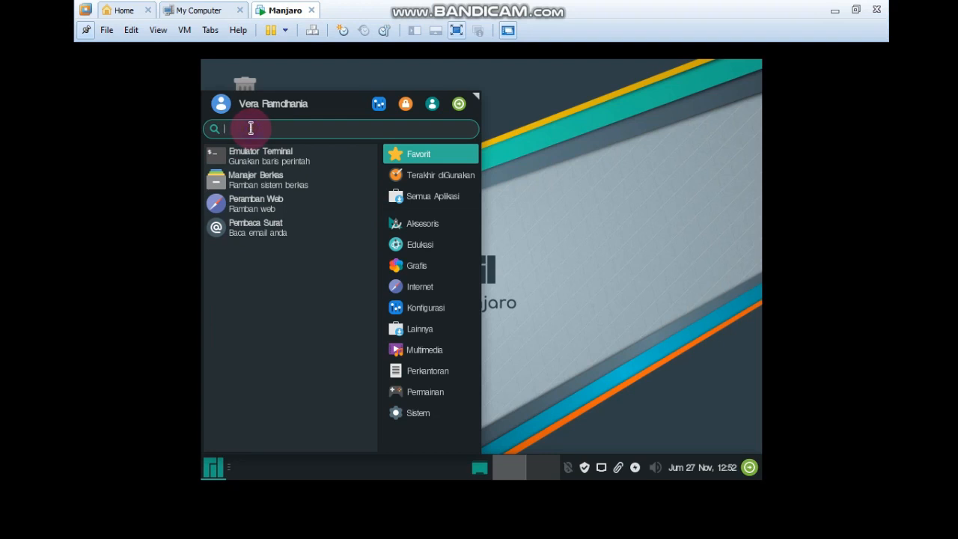
text(peng)
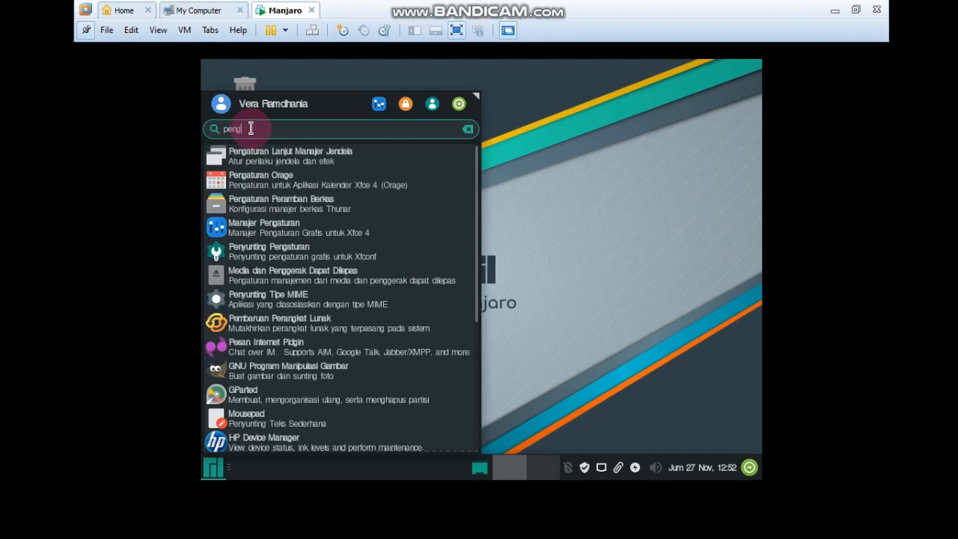
text(at)
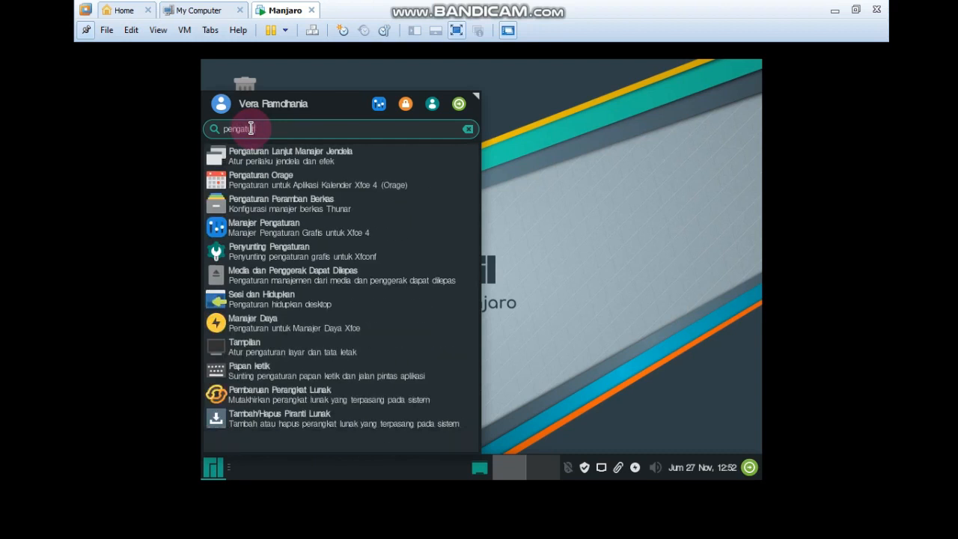
text(uran man)
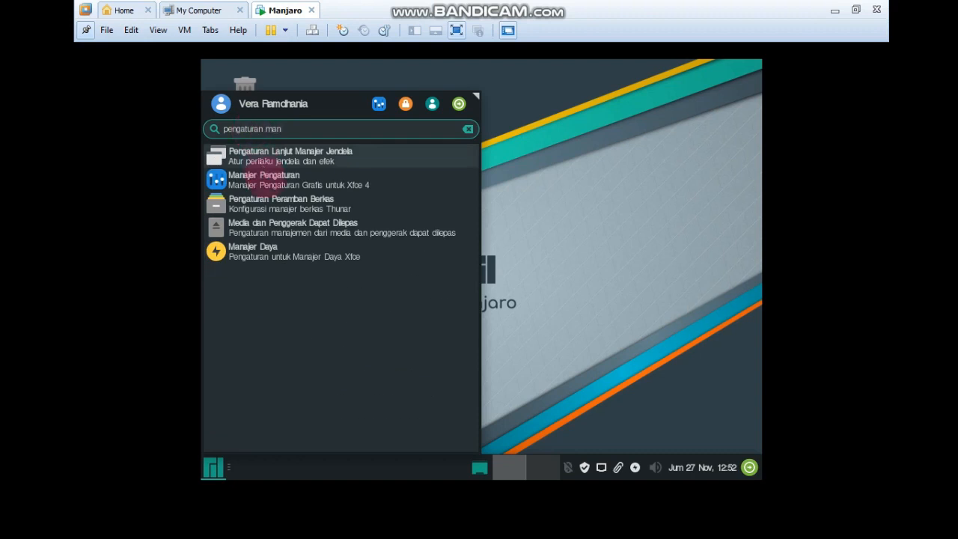
click(253, 184)
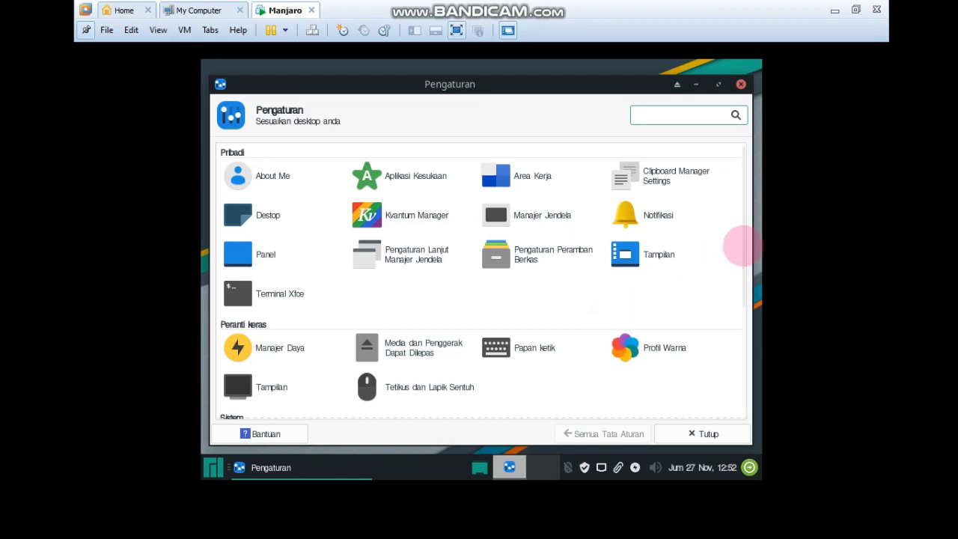
- In the Tampilan appearance settings, apply the Matcha-dark-aliz style and the Papirus-Dark-Maia icon theme
click(657, 256)
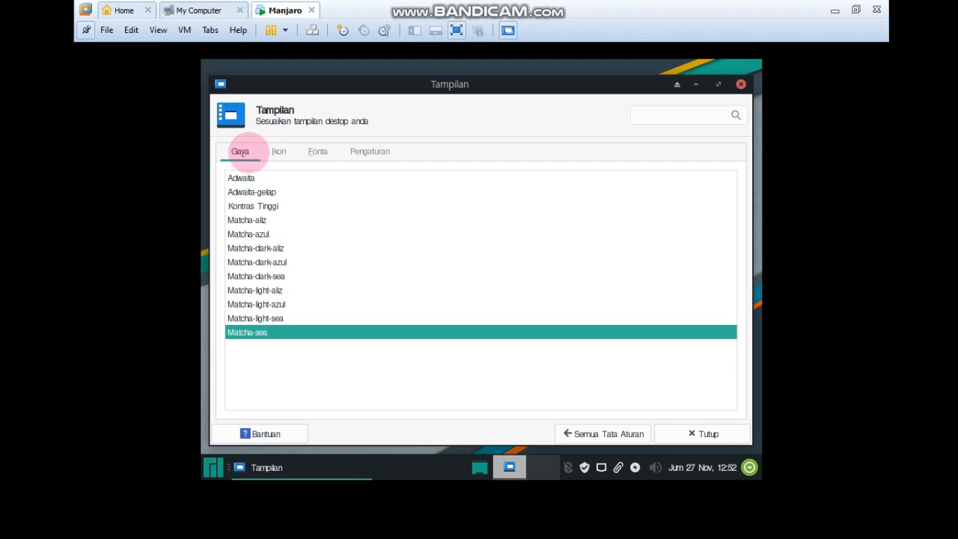
click(269, 249)
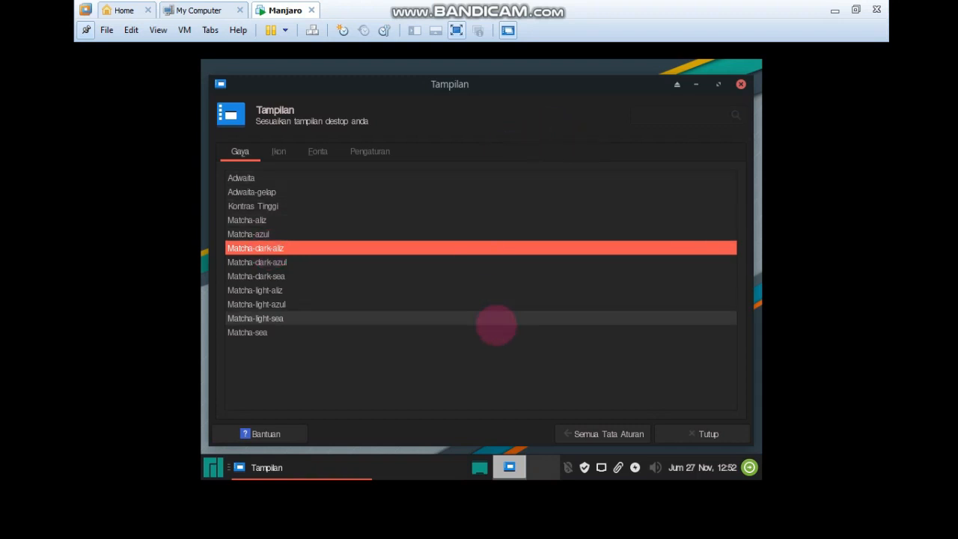
click(280, 154)
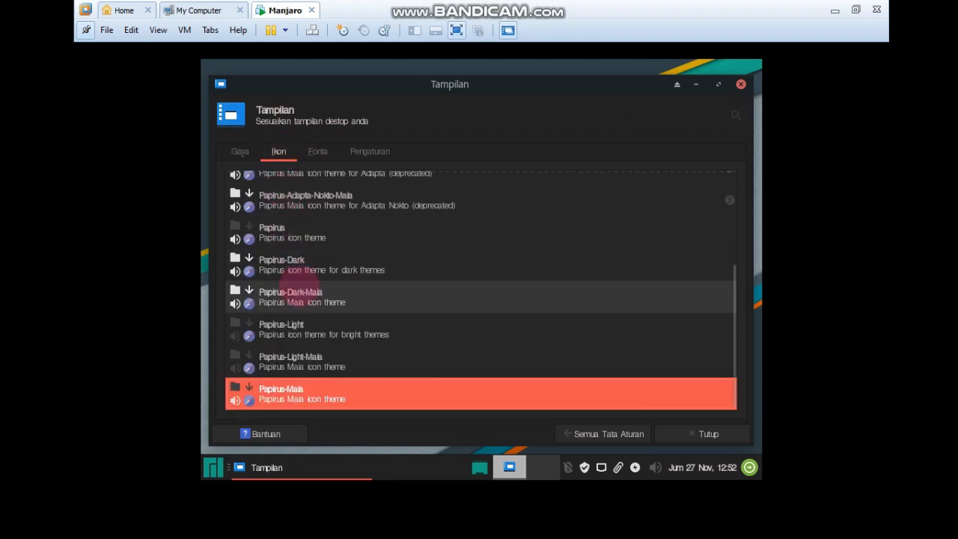
click(301, 294)
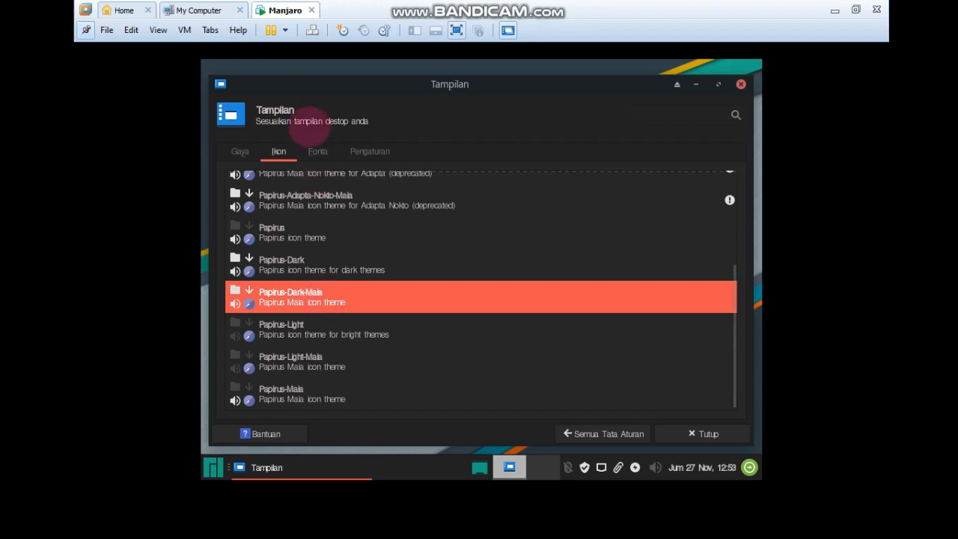
- Set the standard font (Fonta Standar) in the appearance settings to Liberation Serif Bold at size 12
click(317, 155)
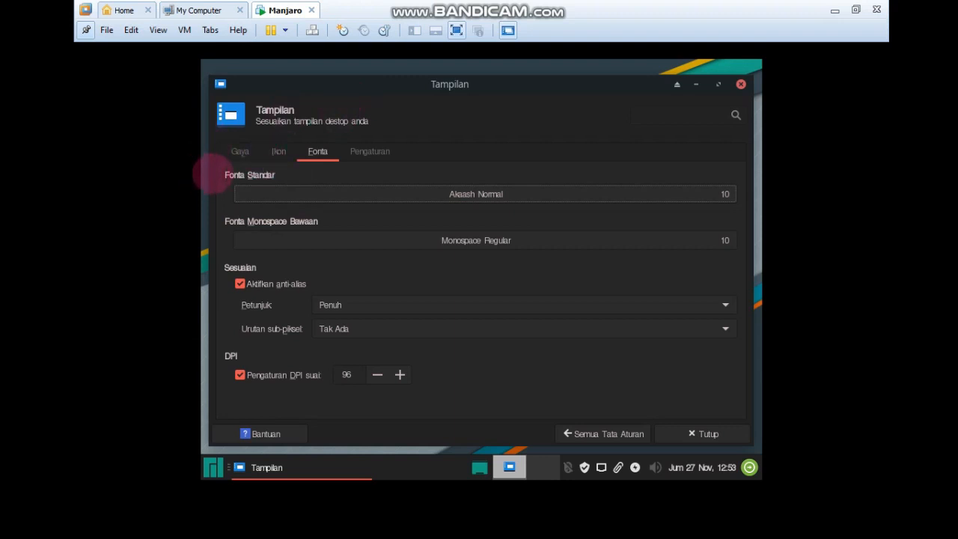
drag(212, 174, 270, 175)
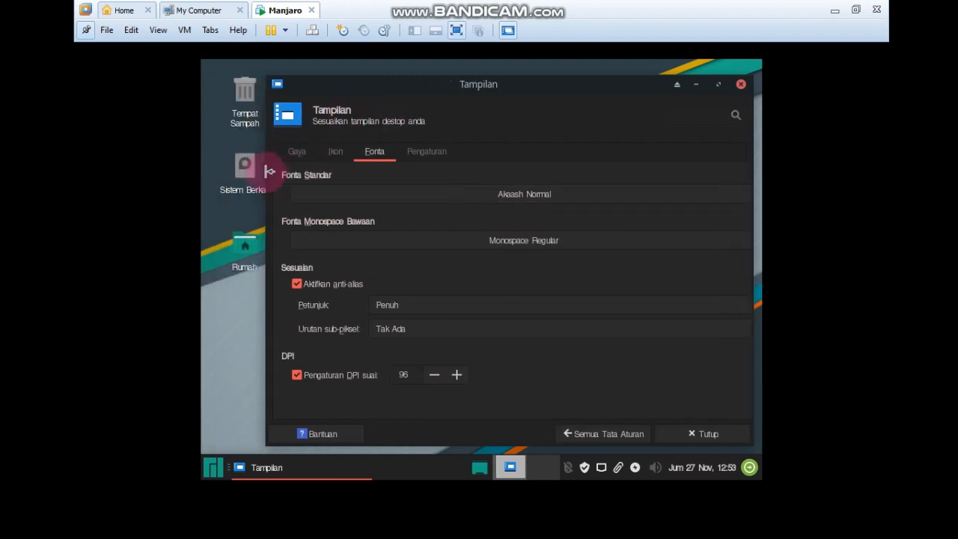
click(465, 194)
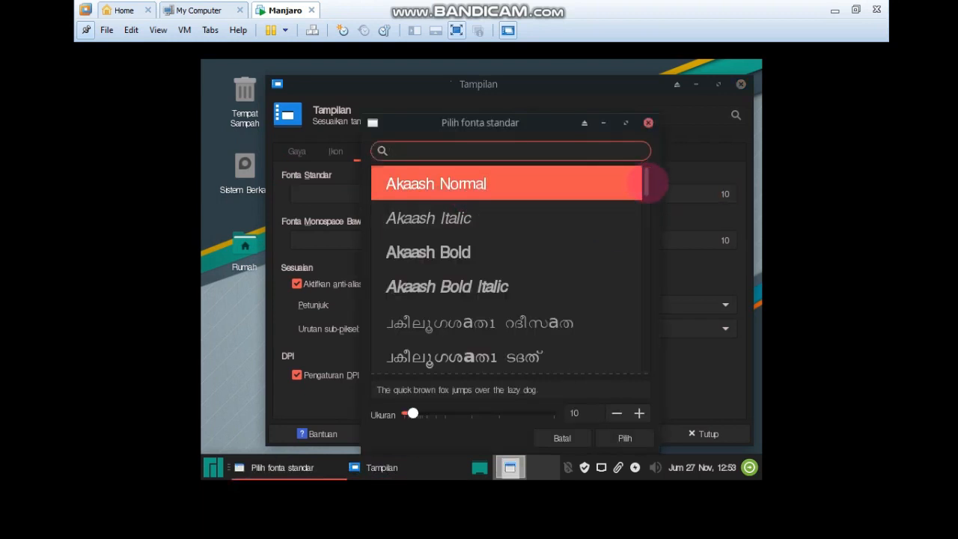
drag(649, 192, 649, 211)
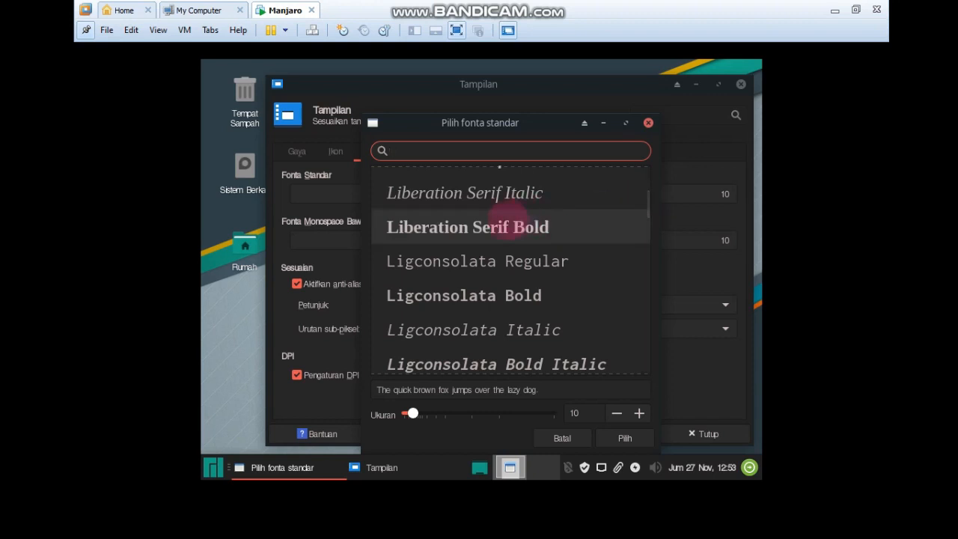
click(524, 227)
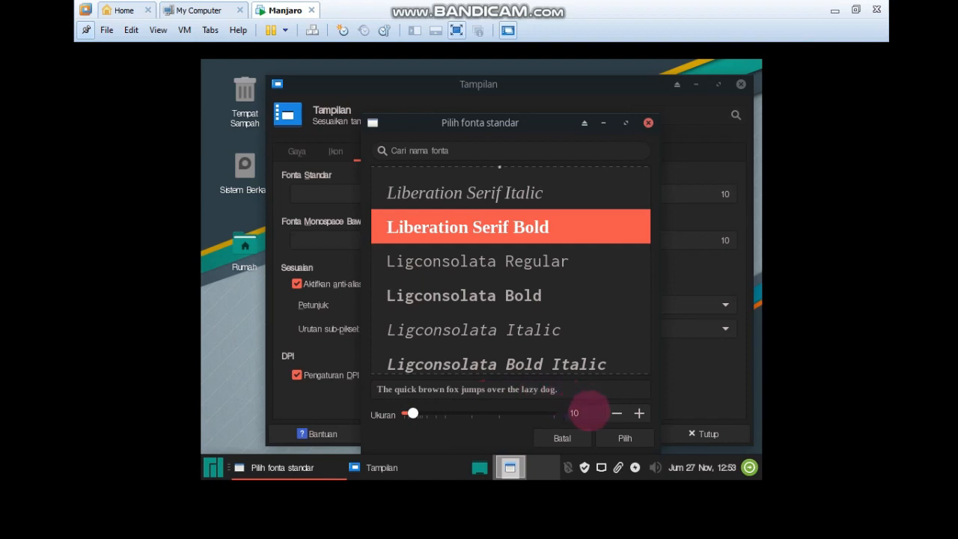
click(637, 414)
click(638, 414)
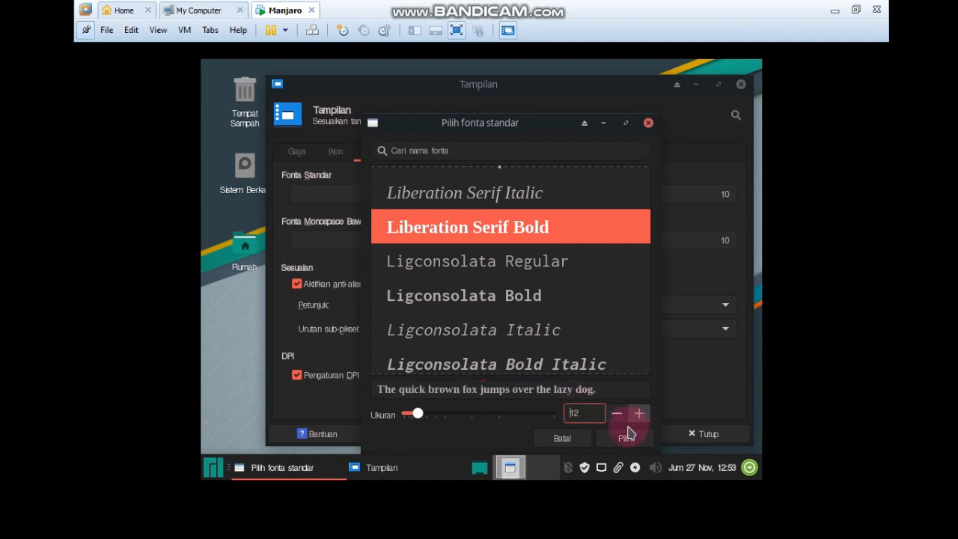
click(625, 437)
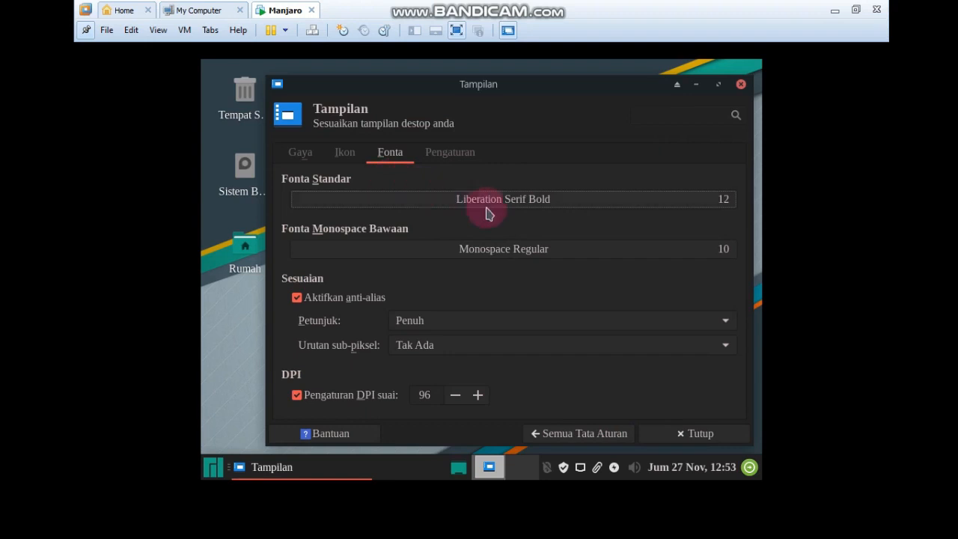
- Choose Ikon as the toolbar style (Gaya Batang Alat) in the appearance settings
click(445, 157)
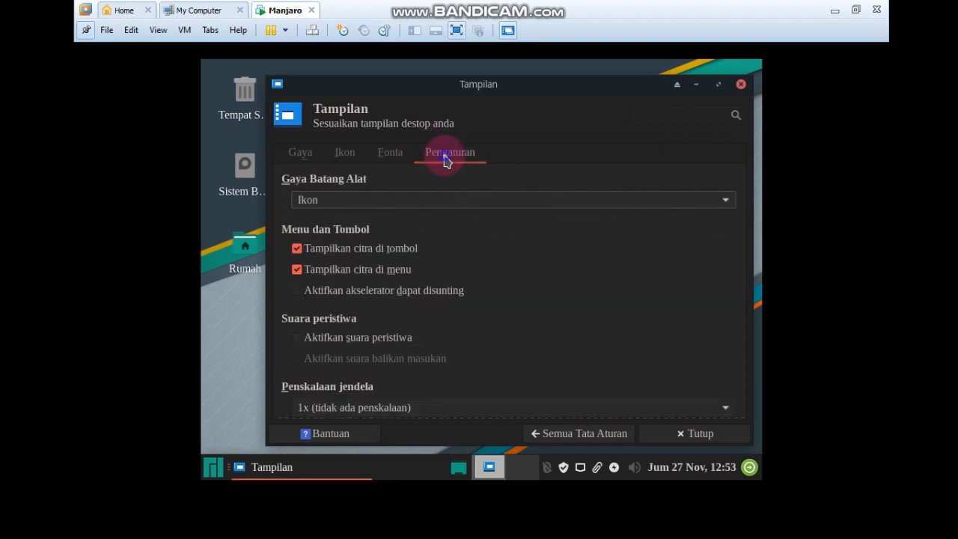
click(455, 200)
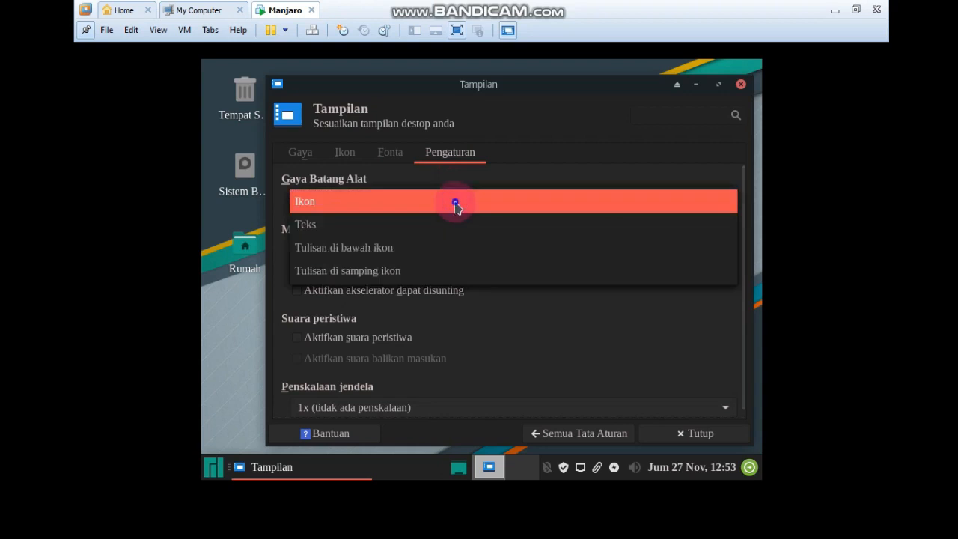
click(455, 202)
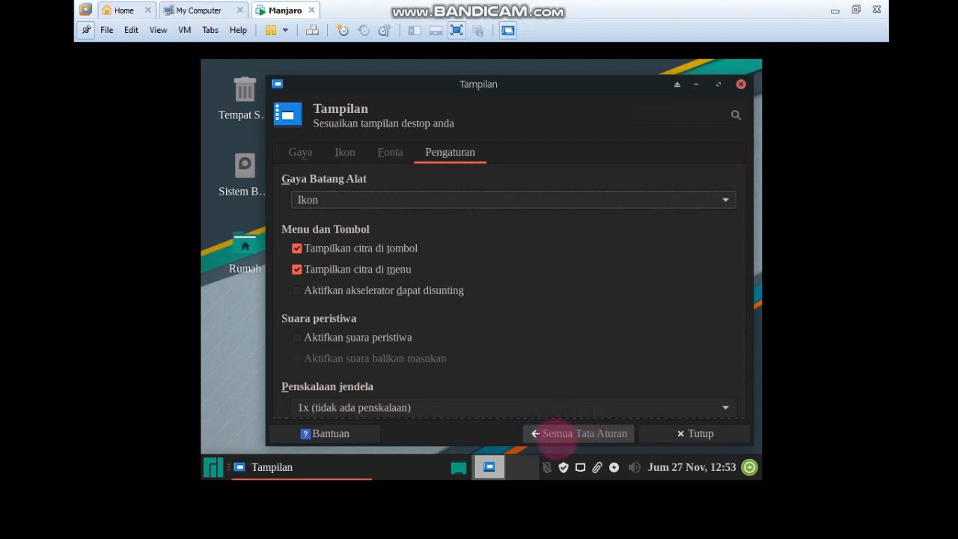
- Set the Virtual1 display's resolution to 1280x768 in the hardware Tampilan settings, apply it and save the configuration
click(556, 436)
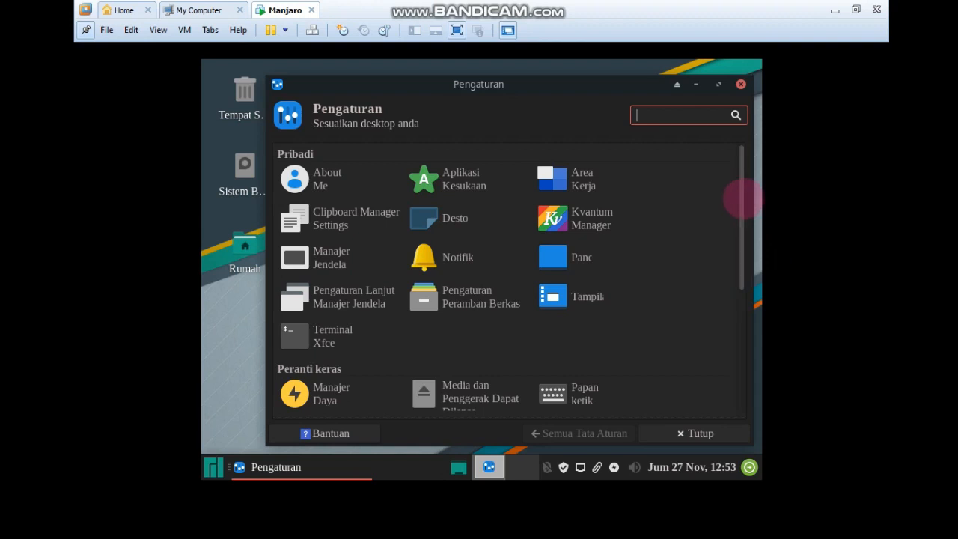
drag(744, 214, 745, 263)
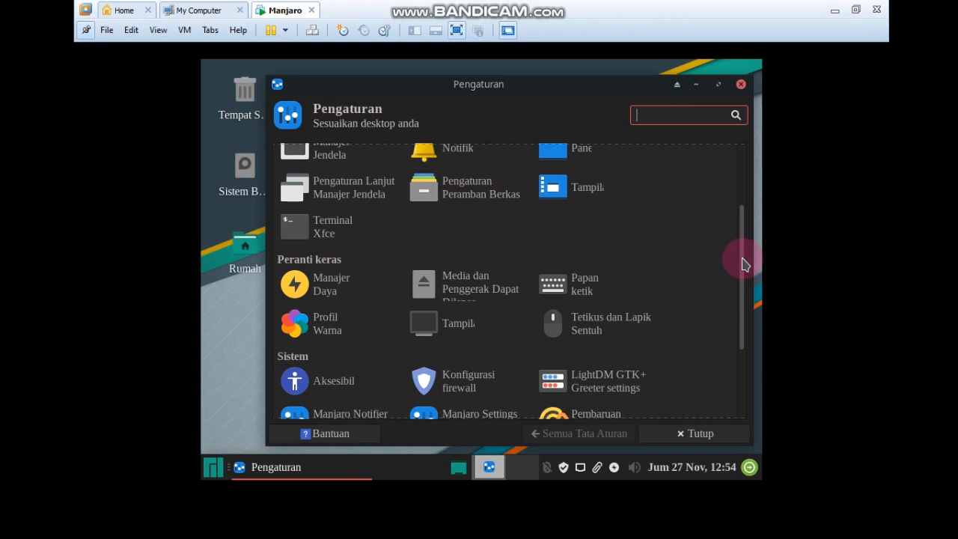
click(459, 326)
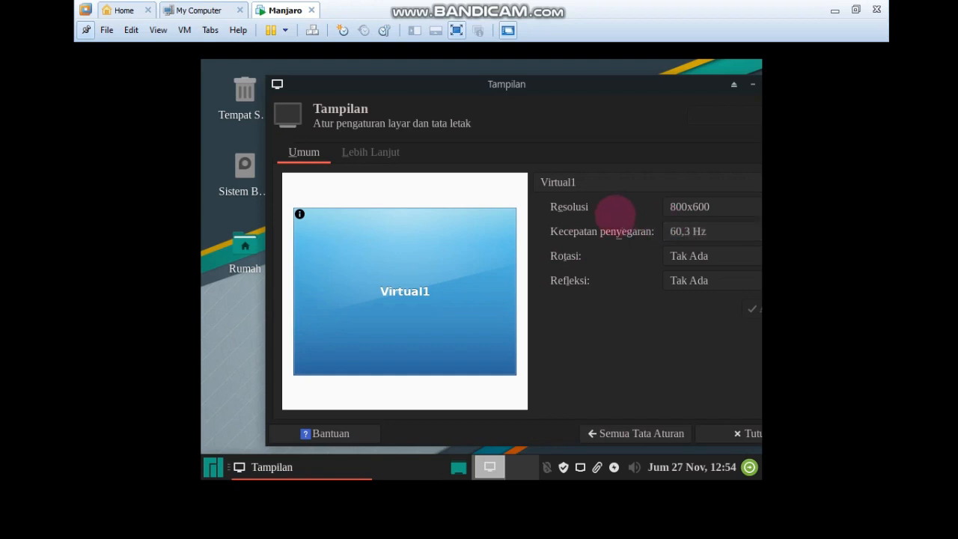
drag(582, 90, 531, 85)
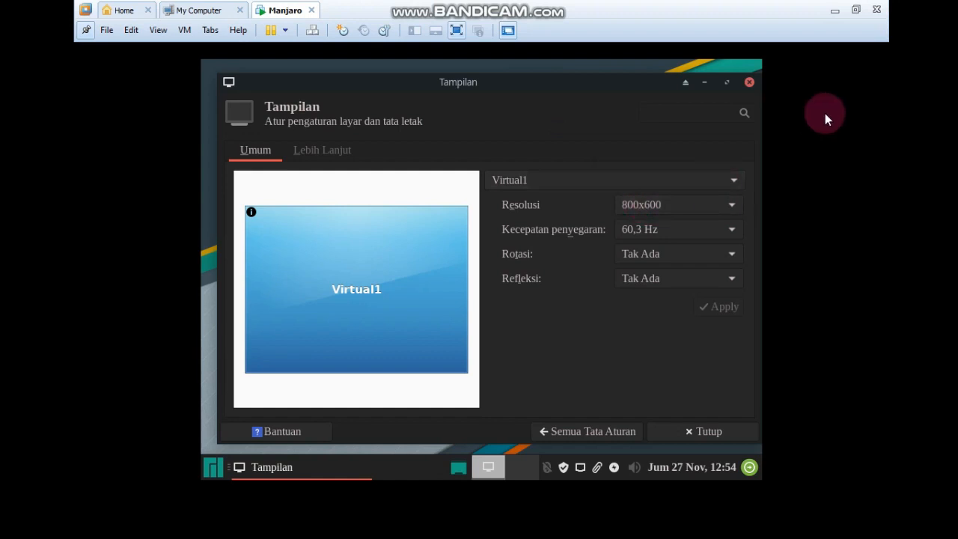
click(710, 210)
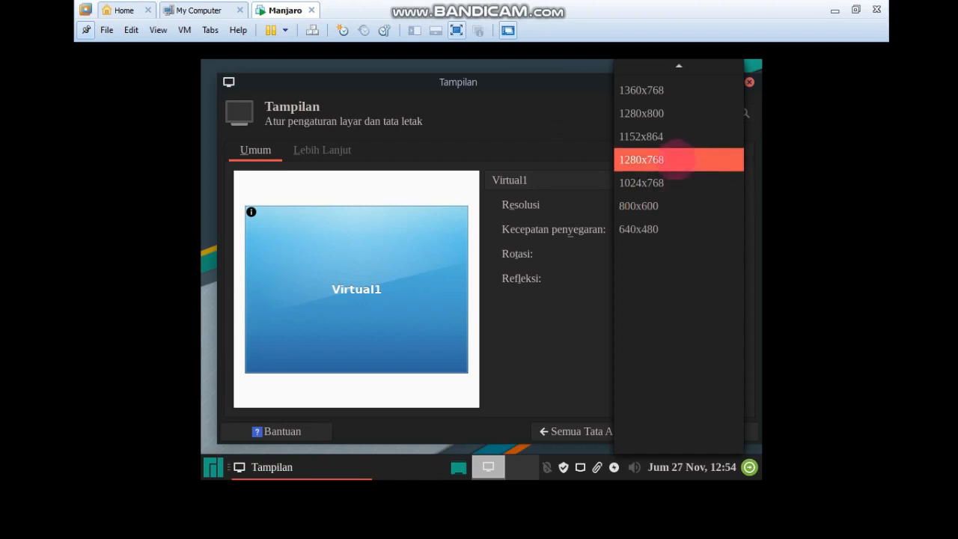
click(676, 159)
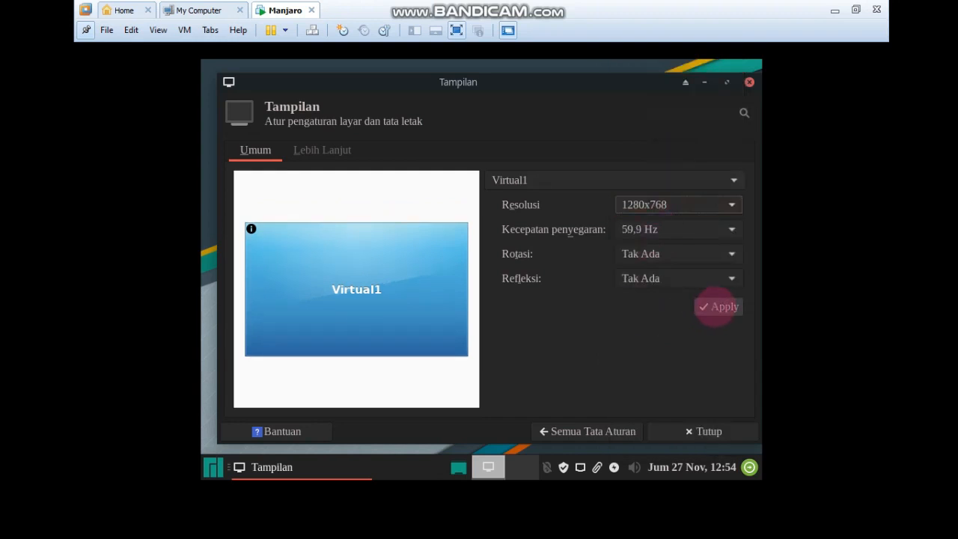
click(730, 308)
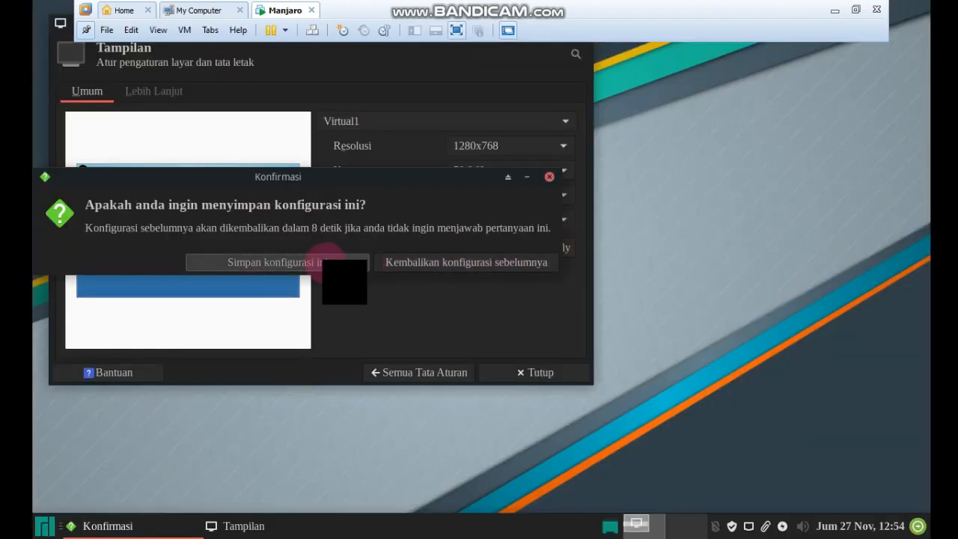
click(324, 267)
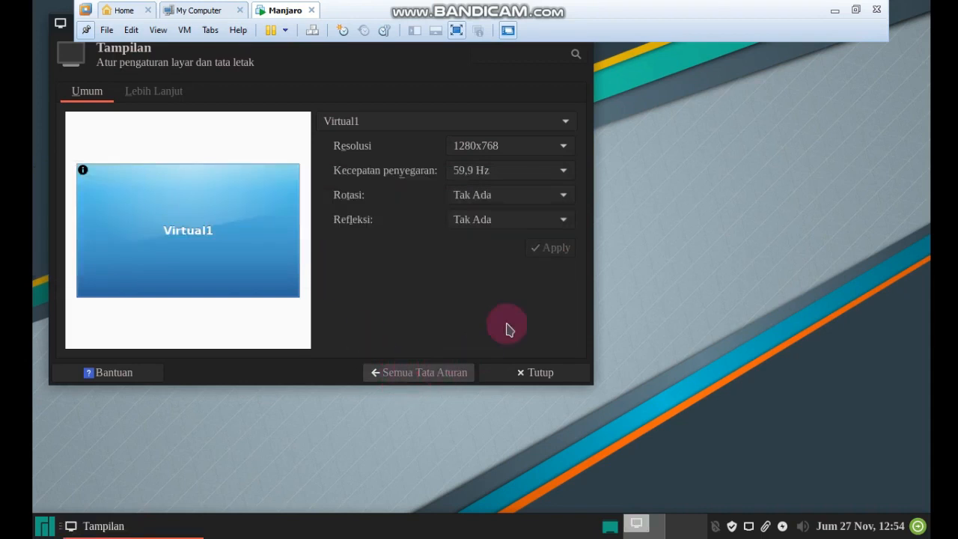
- Return to the overview of all settings, look through the categories and close the settings manager
click(419, 372)
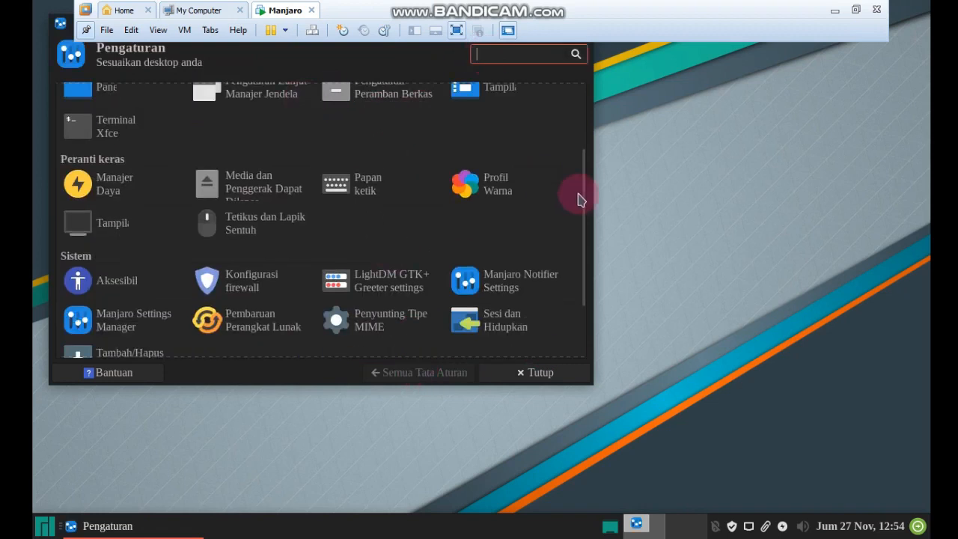
drag(583, 203, 581, 105)
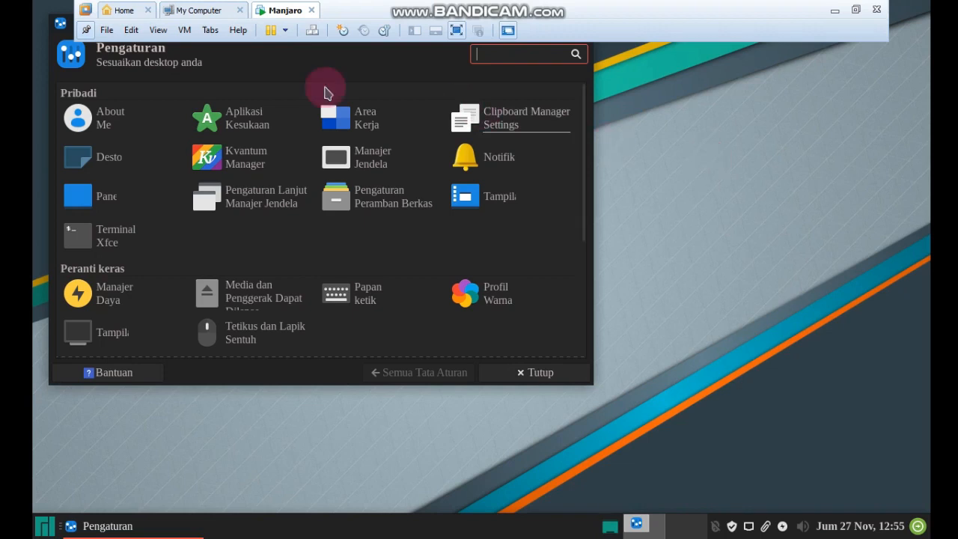
click(542, 382)
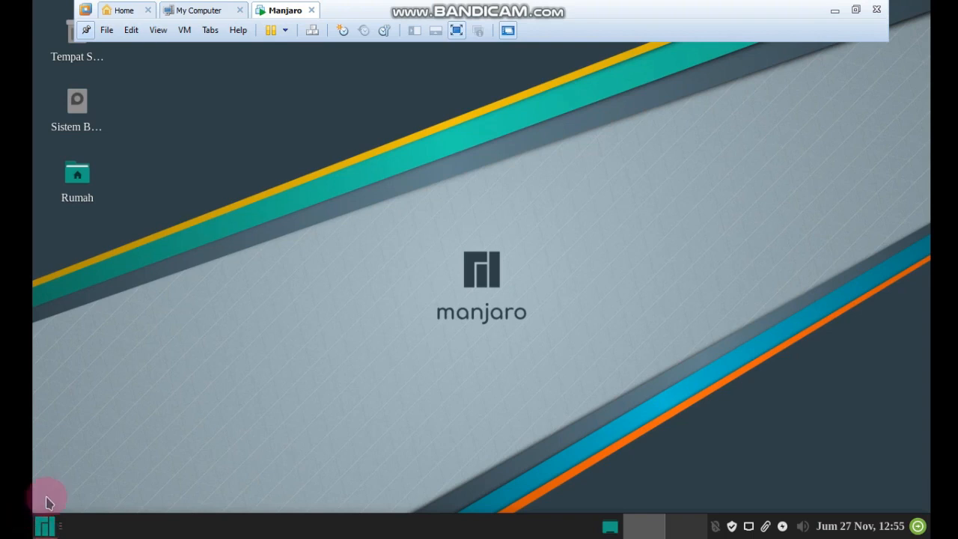
- Search the applications for "pengaturan mana" and open the Manajer Pengaturan settings manager
click(43, 528)
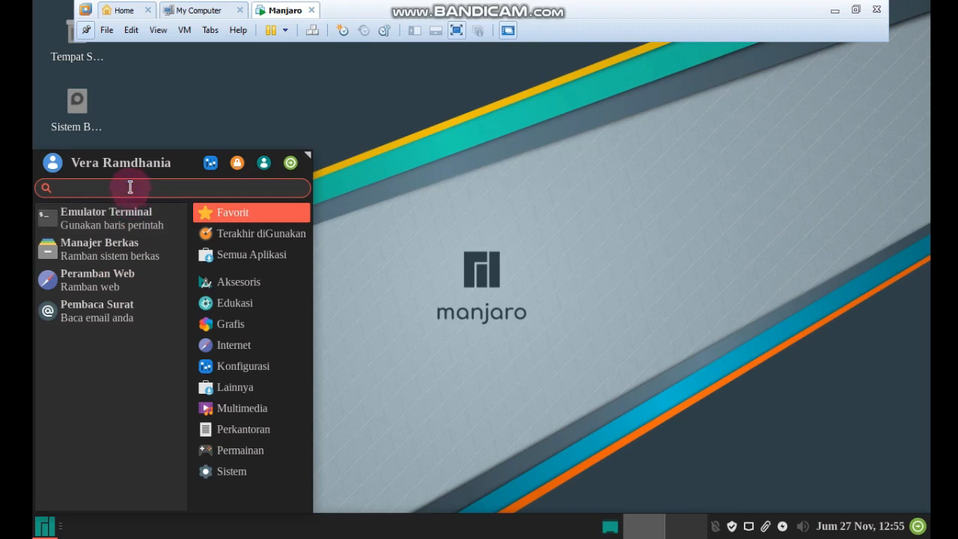
text(penga)
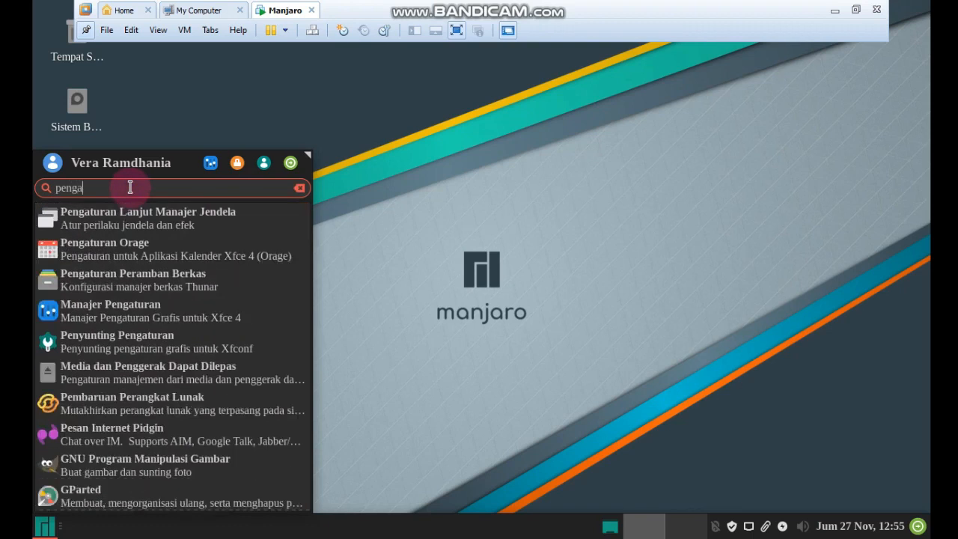
text(turan mana)
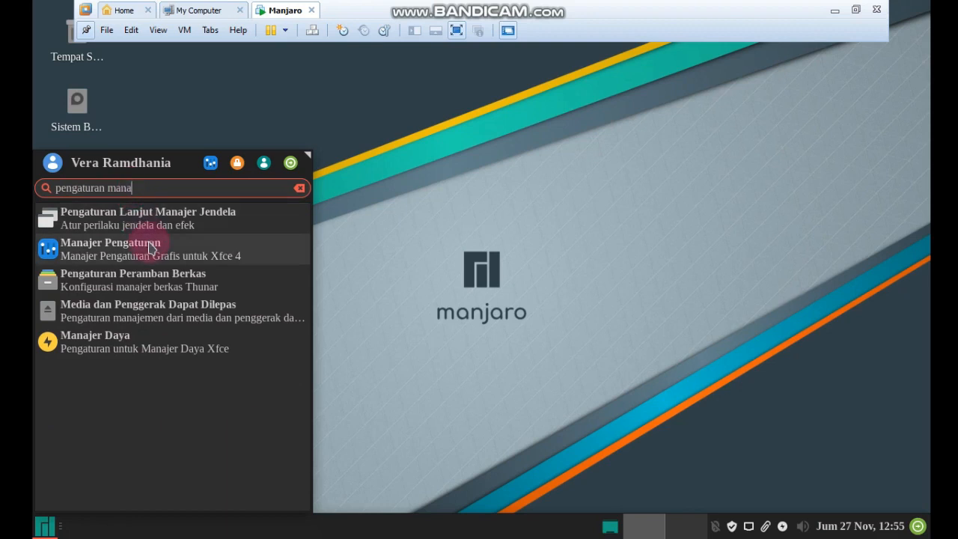
click(149, 247)
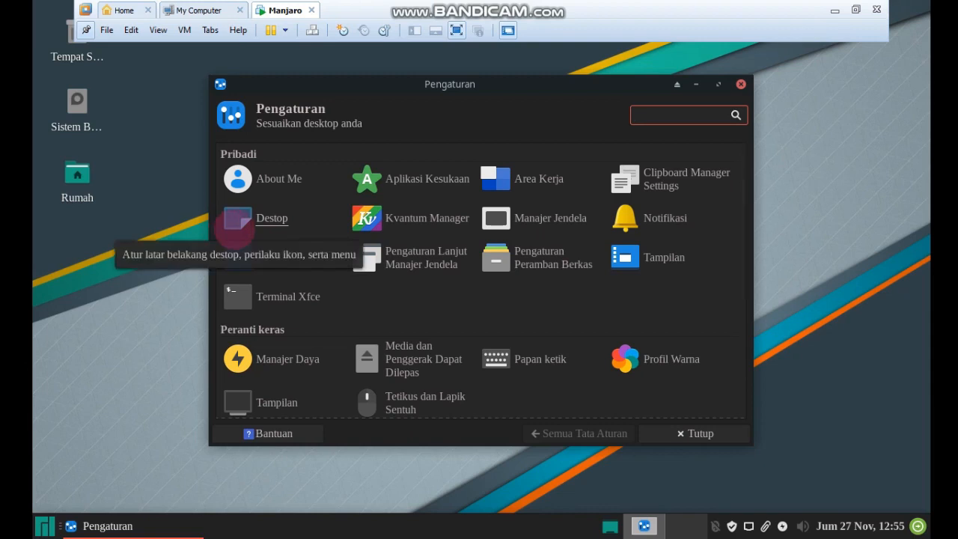
- In the Destop settings, apply the green Manjaro wallpaper with the word cloud around the logo as the desktop background
click(266, 225)
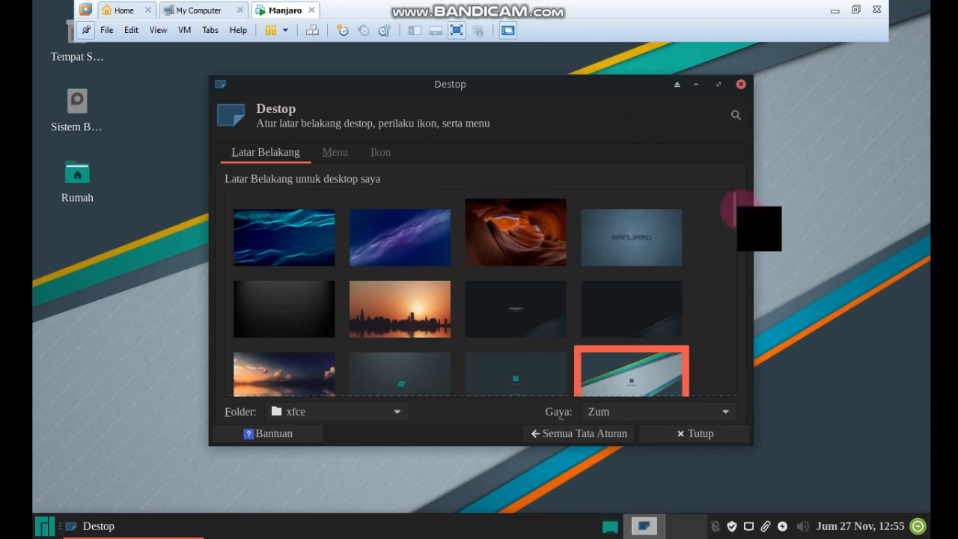
drag(735, 213, 732, 275)
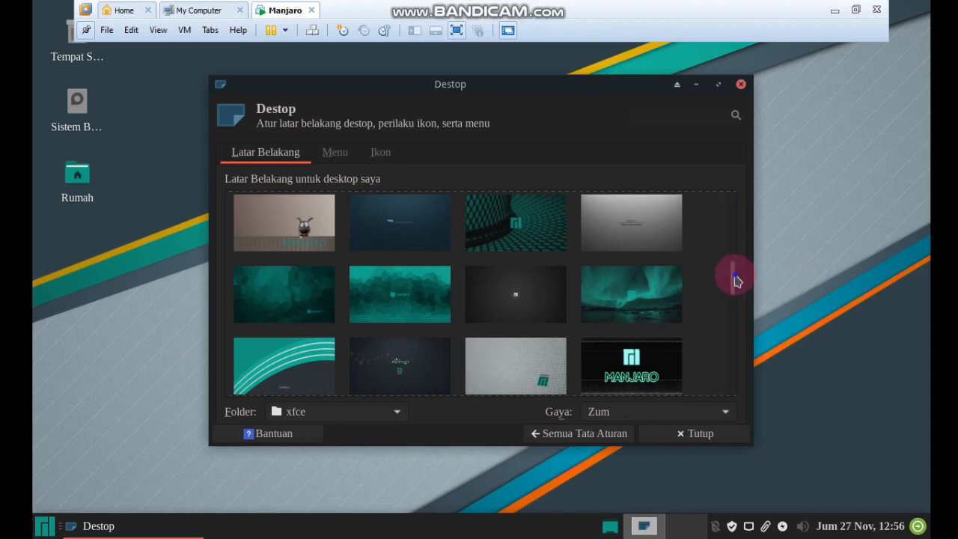
mouse_move(733, 271)
mouse_down()
mouse_move(733, 235)
mouse_move(732, 290)
mouse_up()
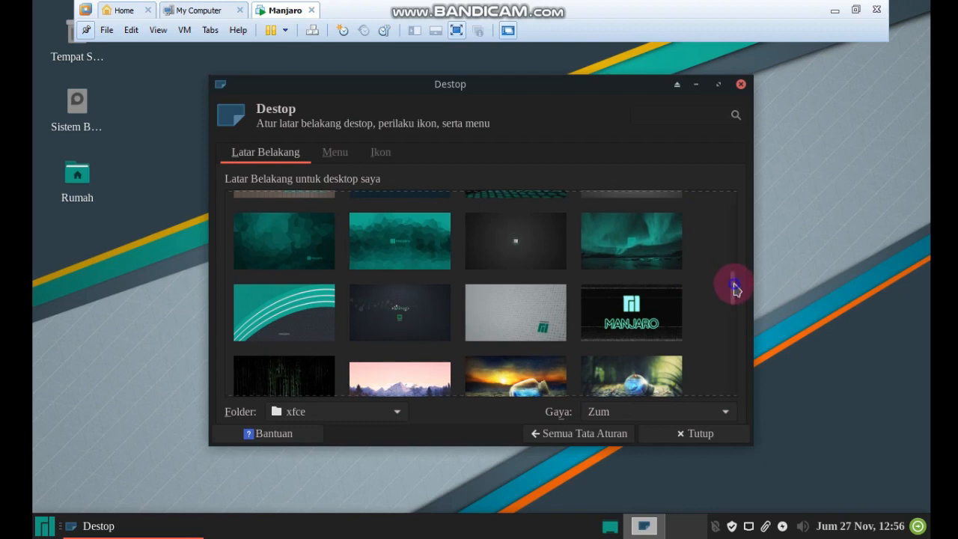
drag(734, 284, 734, 361)
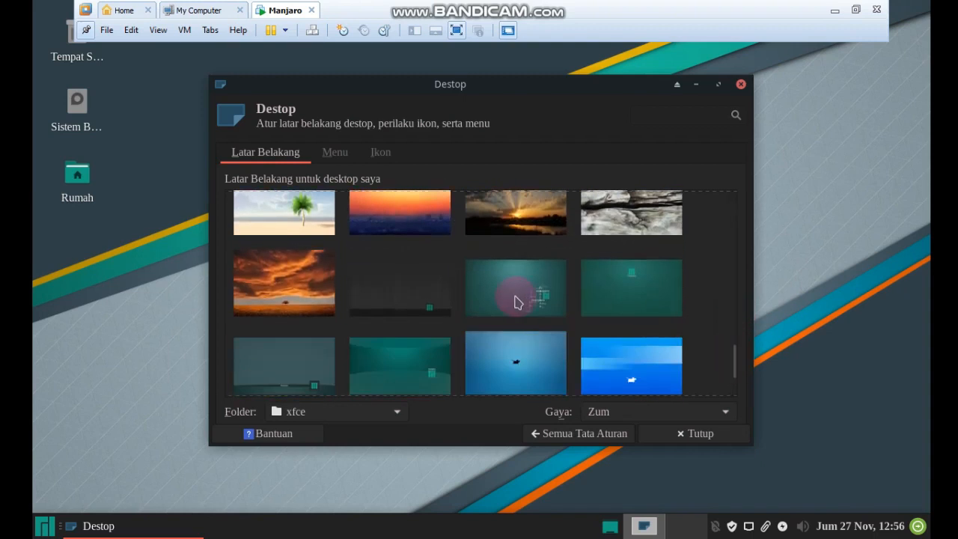
click(515, 296)
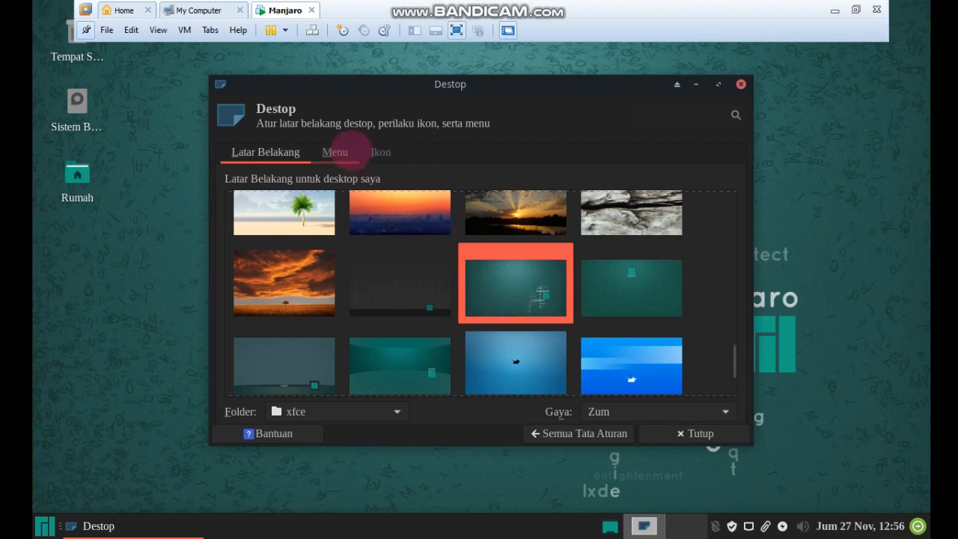
- In the desktop icon settings, try the Ikon aplikasi diminimalkan icon type and switch back to Ikon berkas / peluncur
click(344, 148)
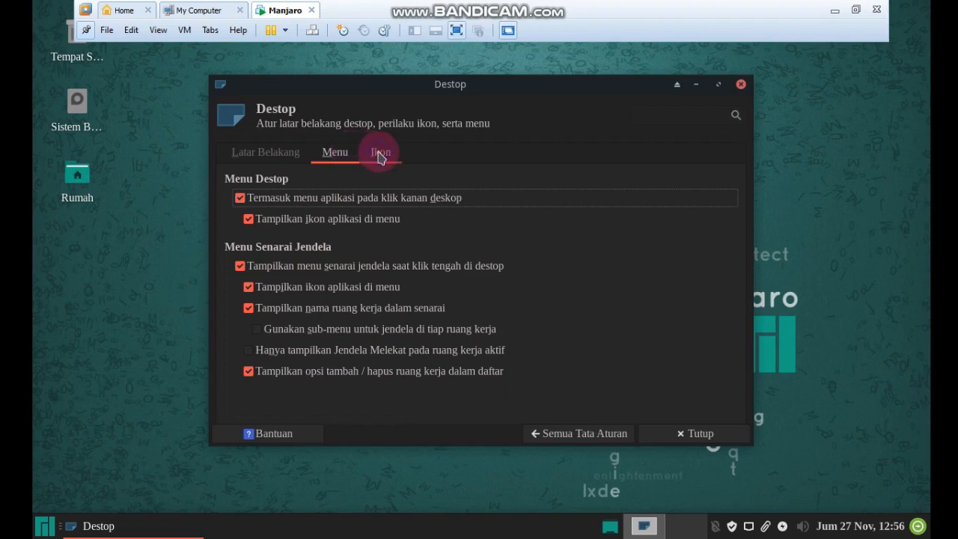
click(380, 154)
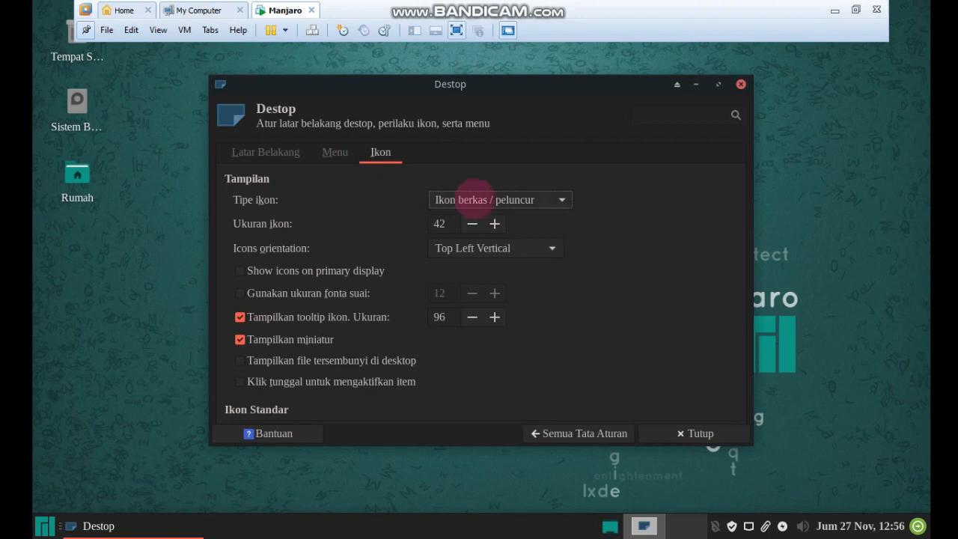
click(479, 197)
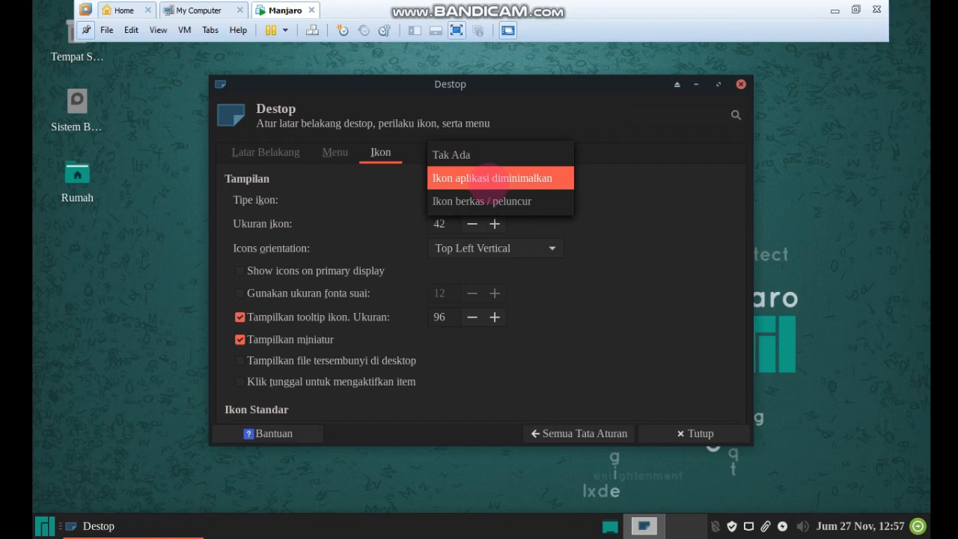
click(488, 182)
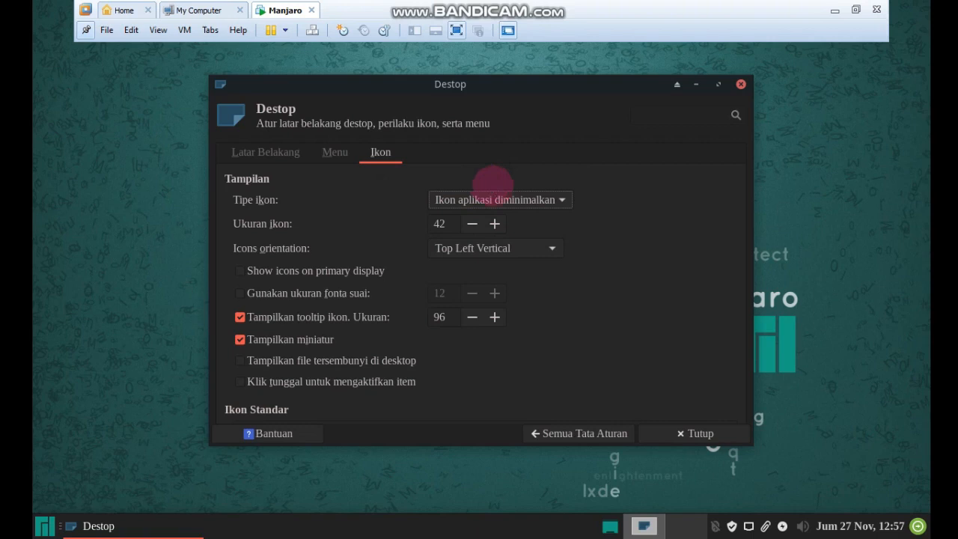
click(512, 199)
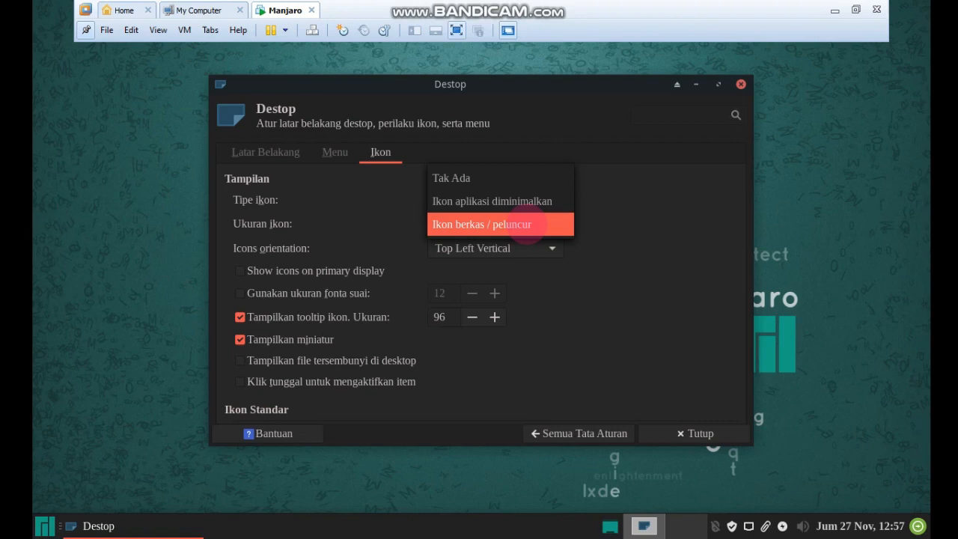
click(526, 226)
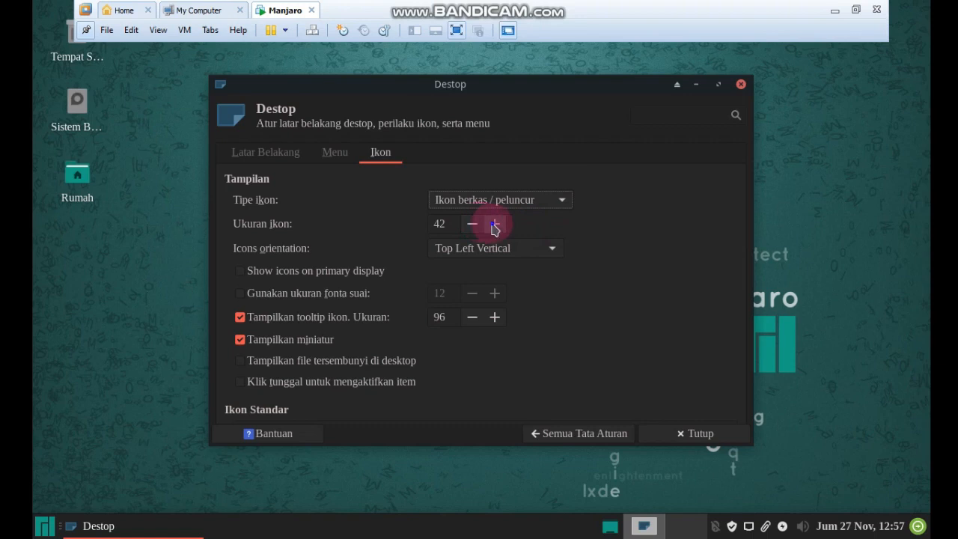
- Try a larger desktop icon size of 45, then set the size to 40
click(494, 225)
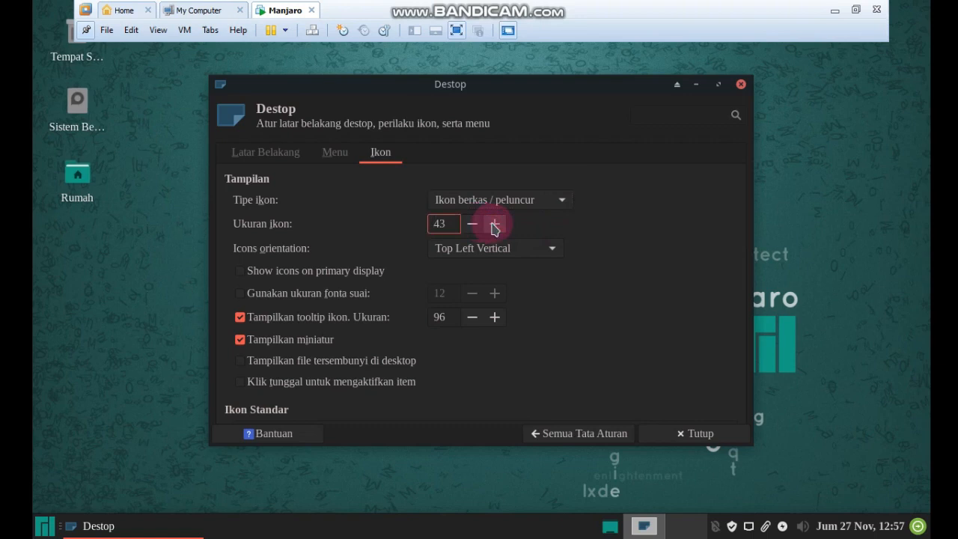
click(494, 224)
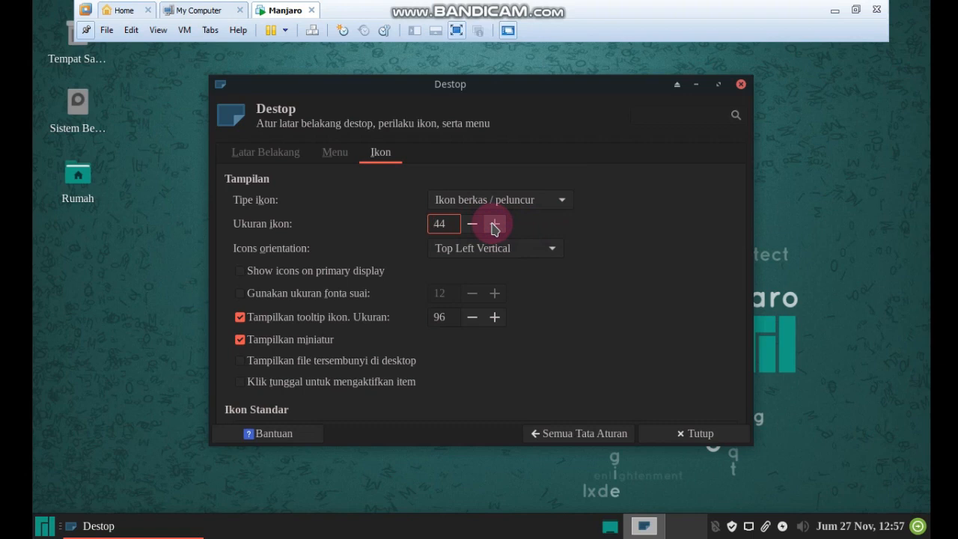
click(494, 225)
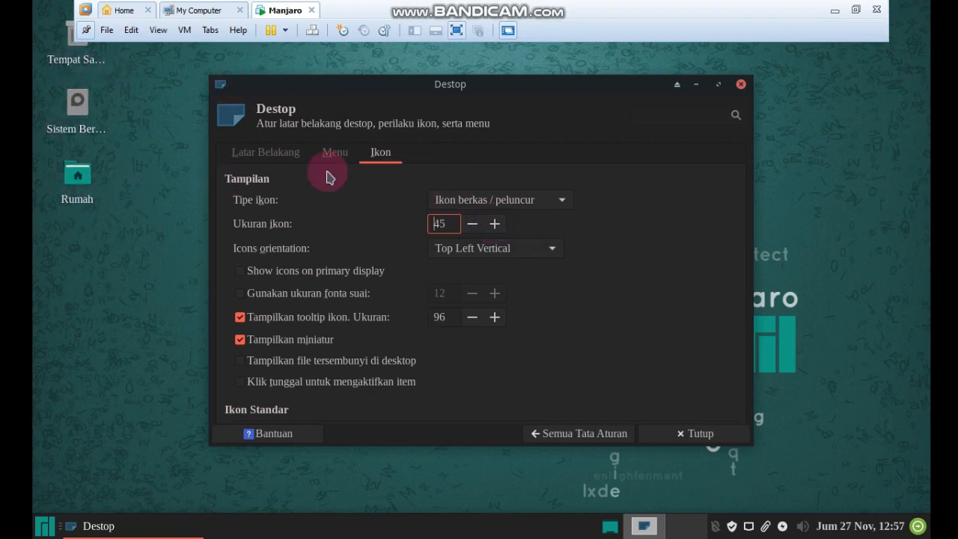
click(472, 224)
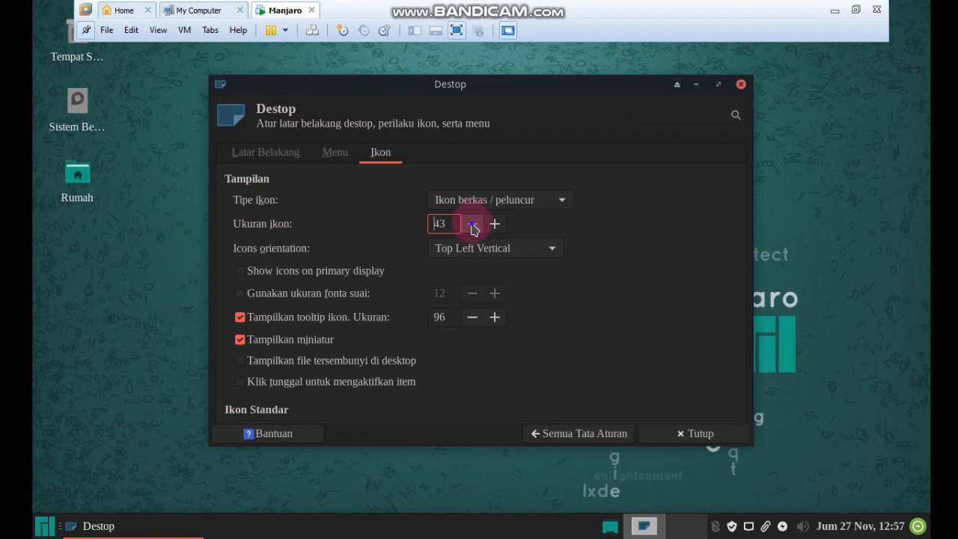
click(473, 224)
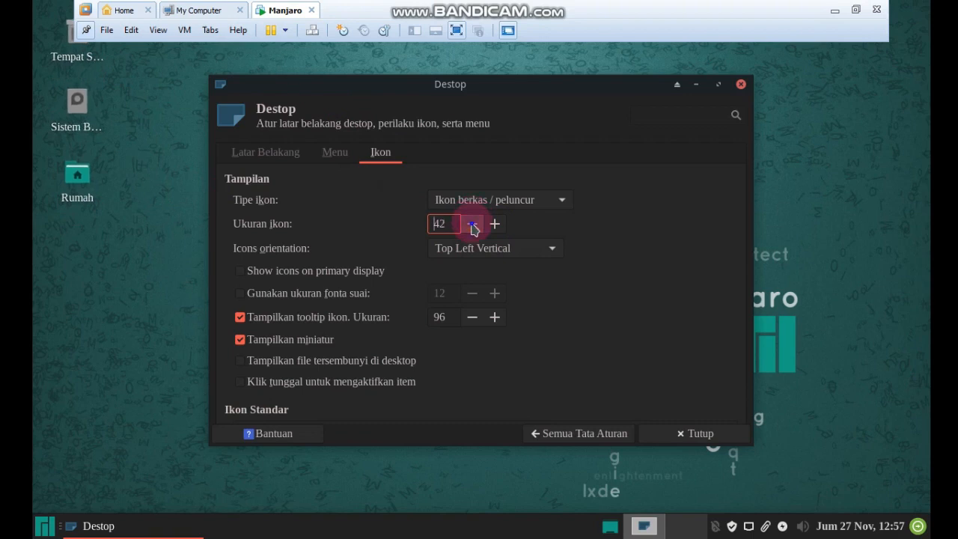
click(473, 224)
click(472, 224)
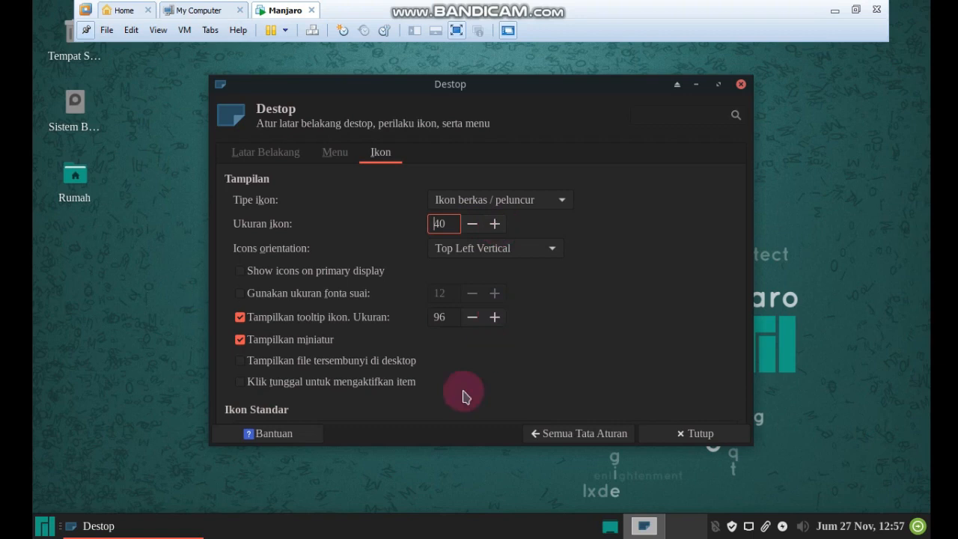
- Look through the desktop's menu and background settings and return to the overview of all settings
click(328, 154)
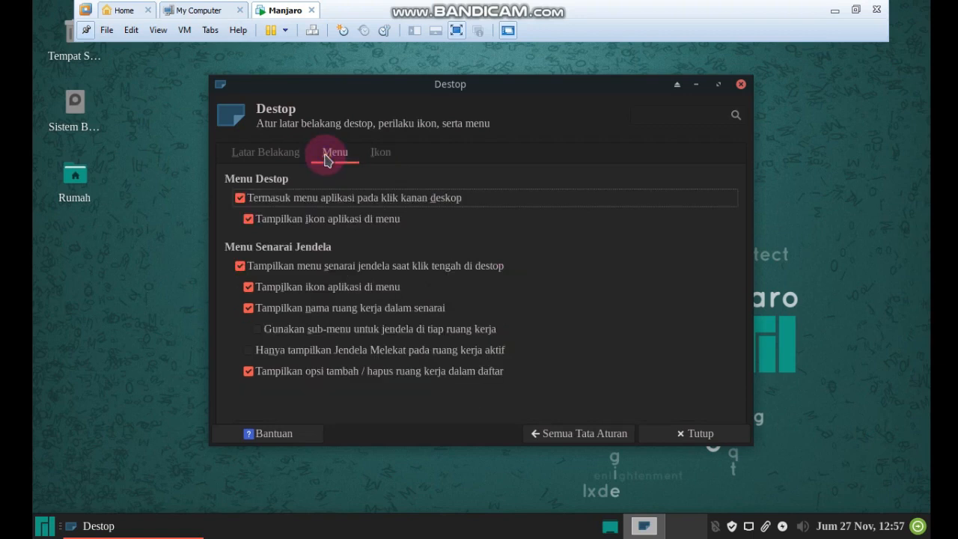
click(282, 155)
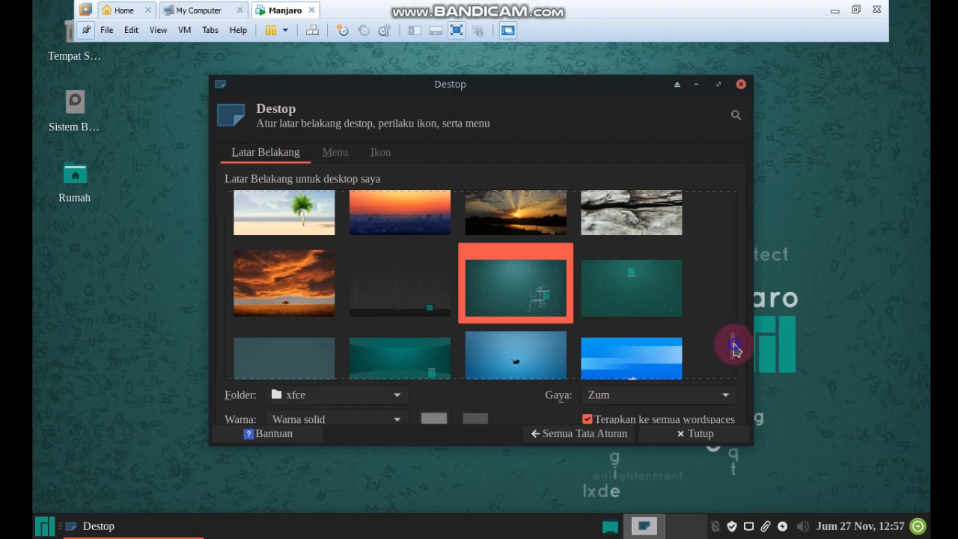
drag(734, 362, 731, 377)
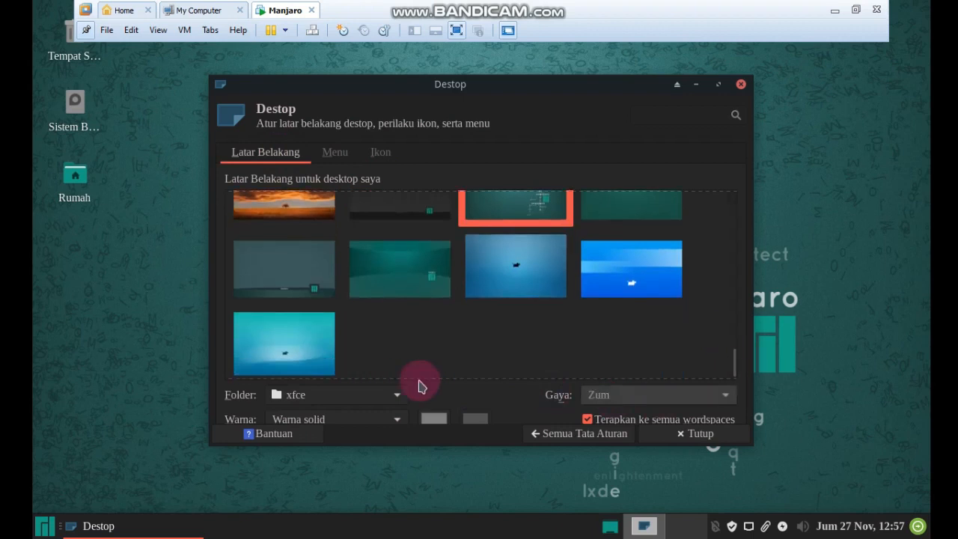
click(592, 440)
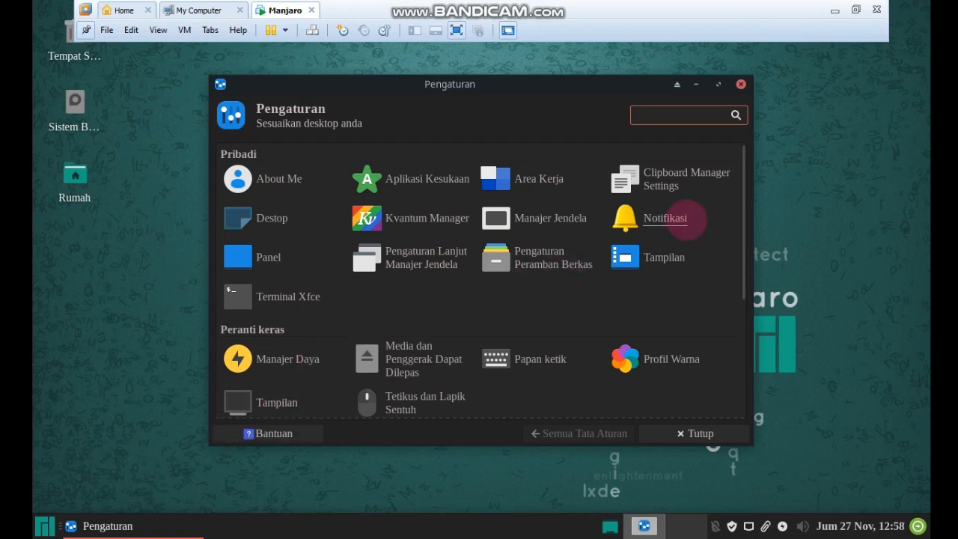
- In the Manajer Jendela style settings, try the Kiri title alignment and set the window title alignment to Kanan
click(552, 215)
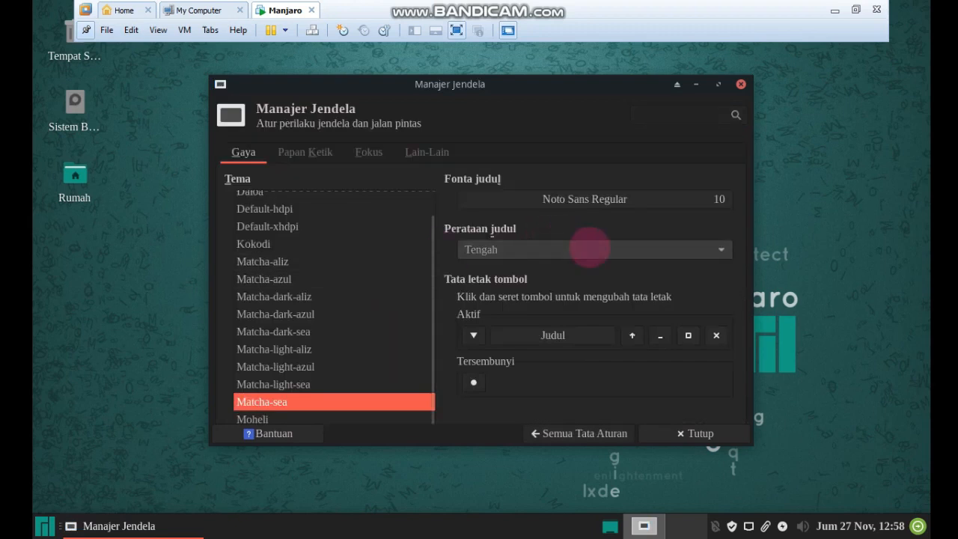
click(590, 248)
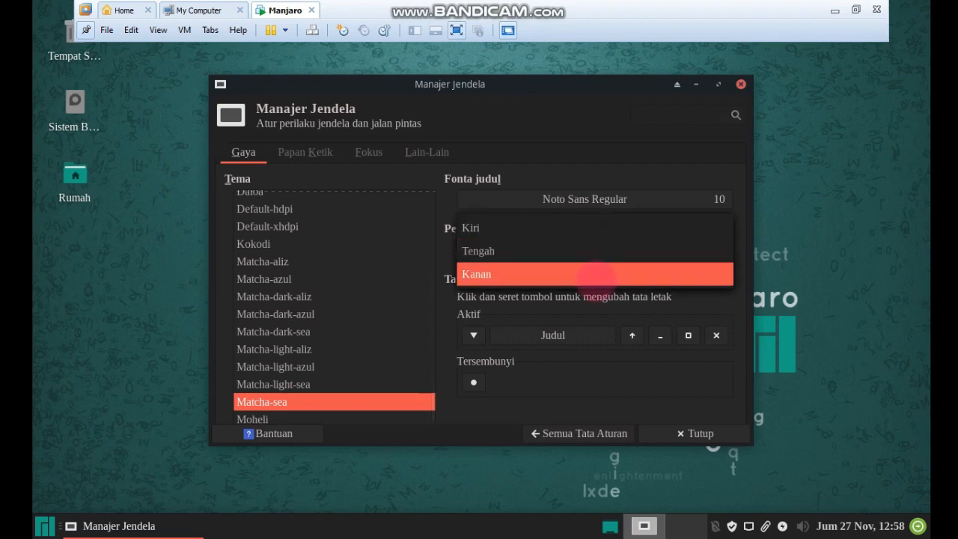
click(616, 276)
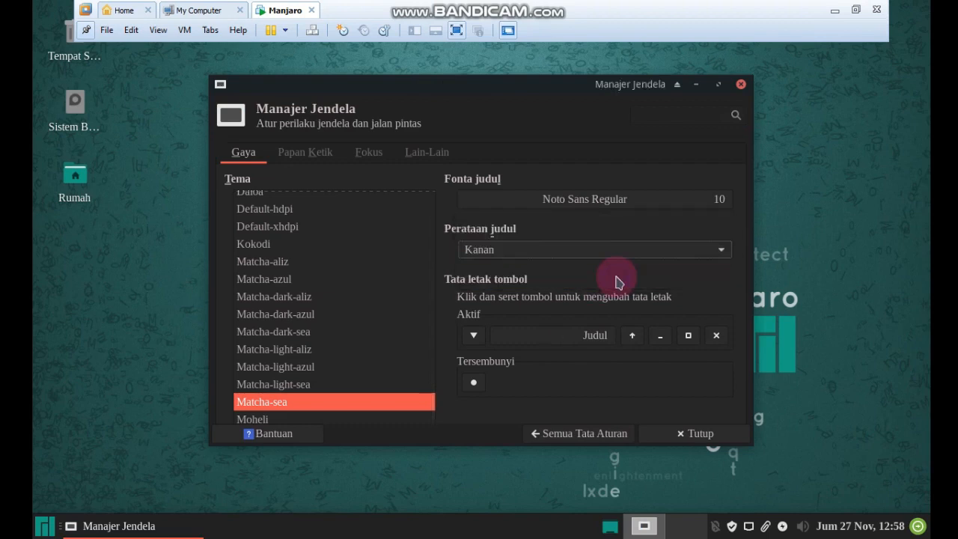
click(614, 253)
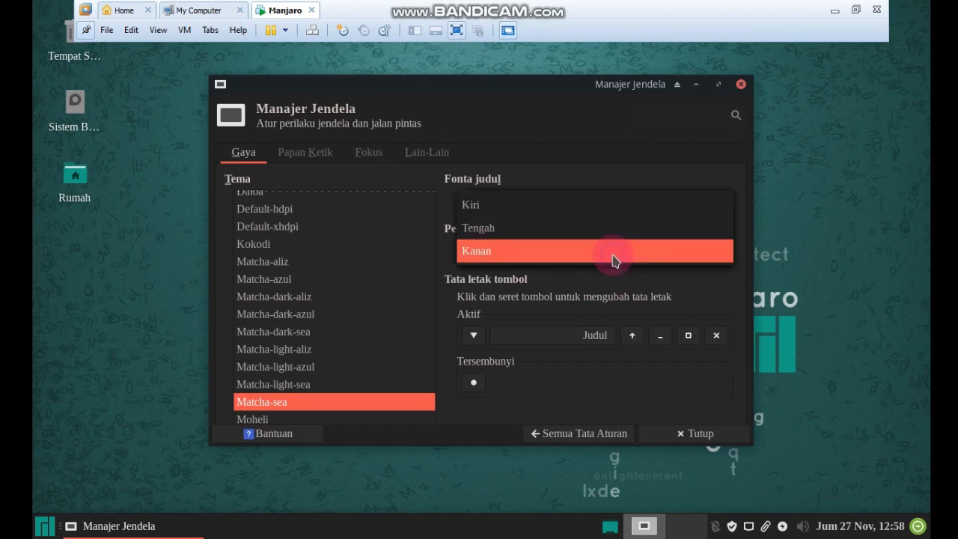
click(582, 206)
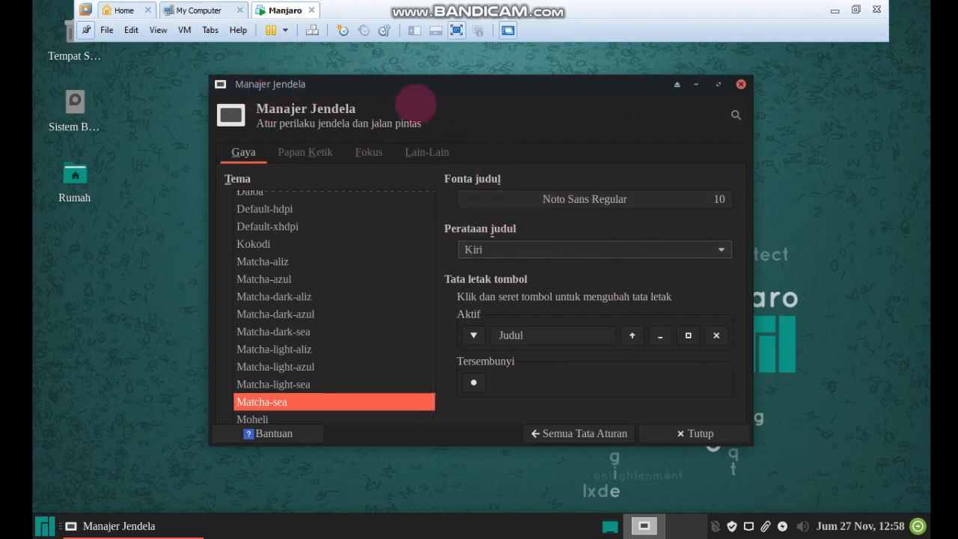
click(491, 249)
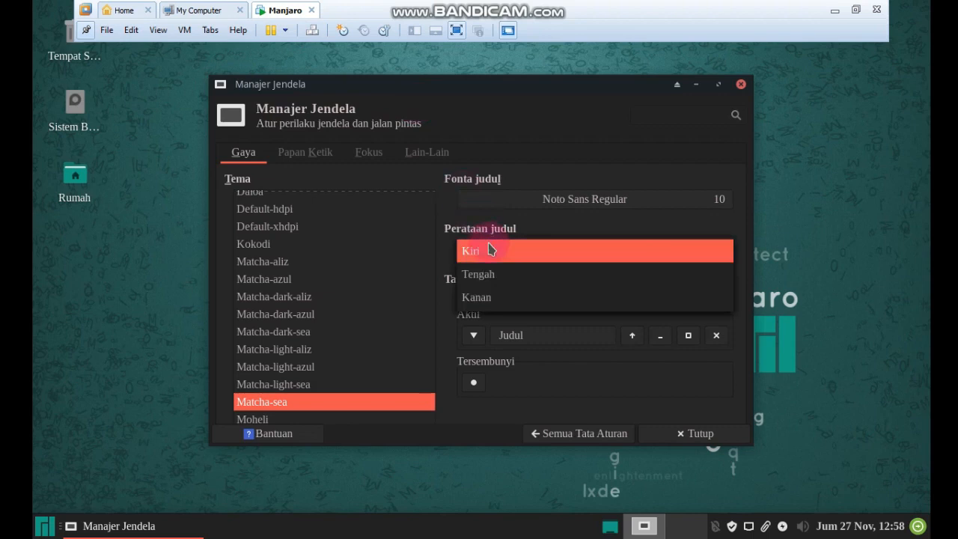
click(507, 303)
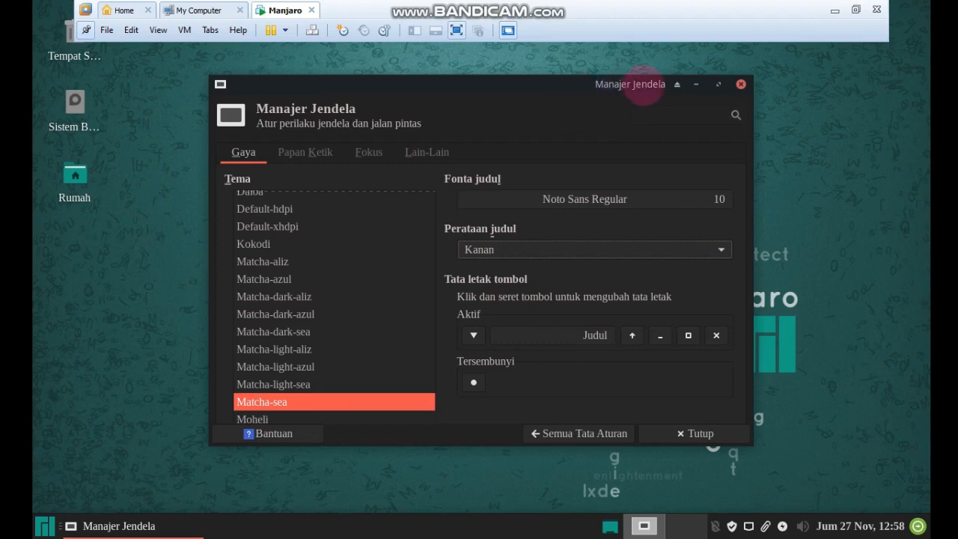
- Set the window title font to Noto Sans Kannada UI Bold Italic at size 11
click(641, 200)
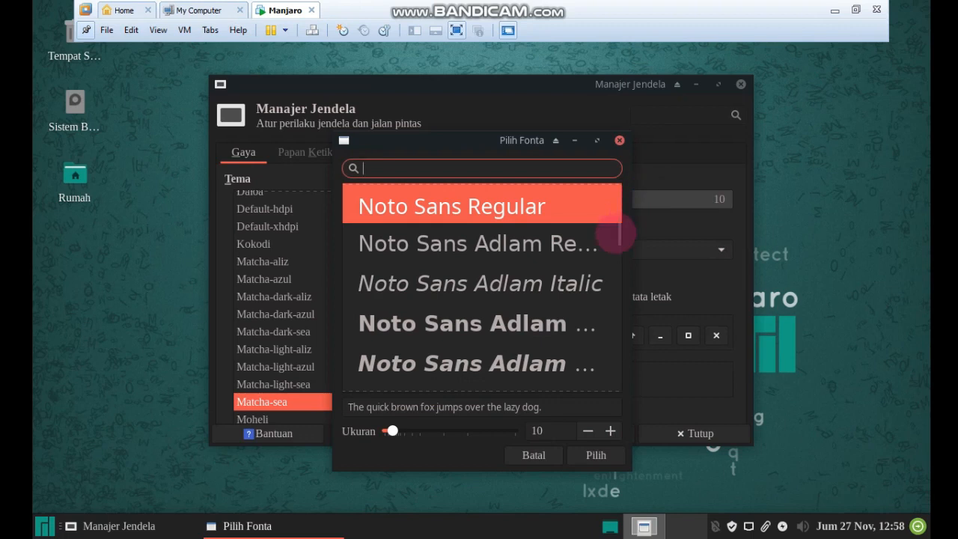
drag(619, 235, 621, 292)
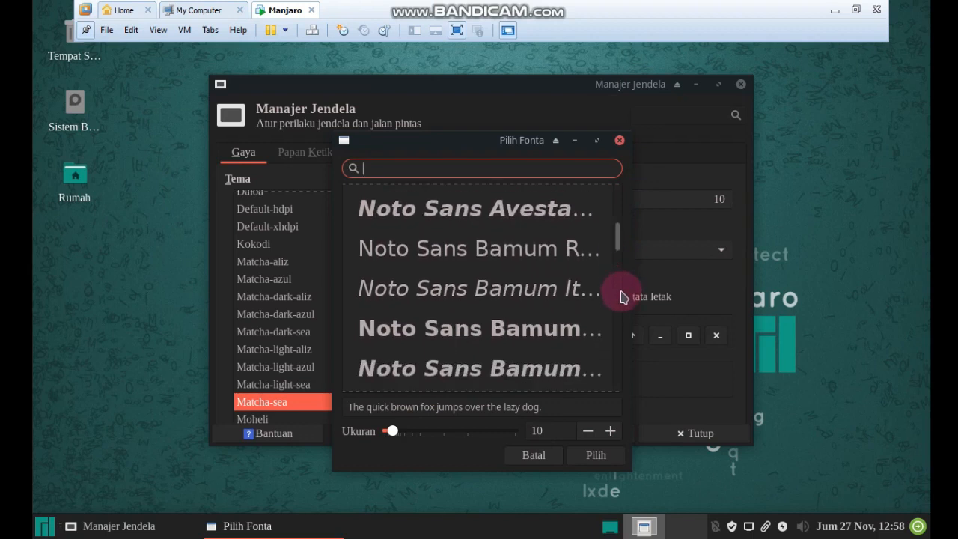
drag(619, 235, 620, 278)
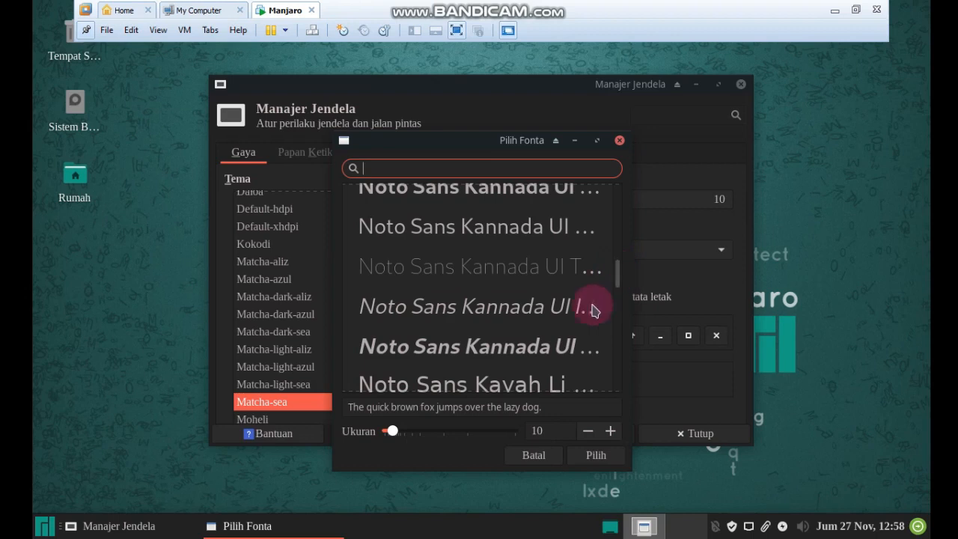
click(550, 348)
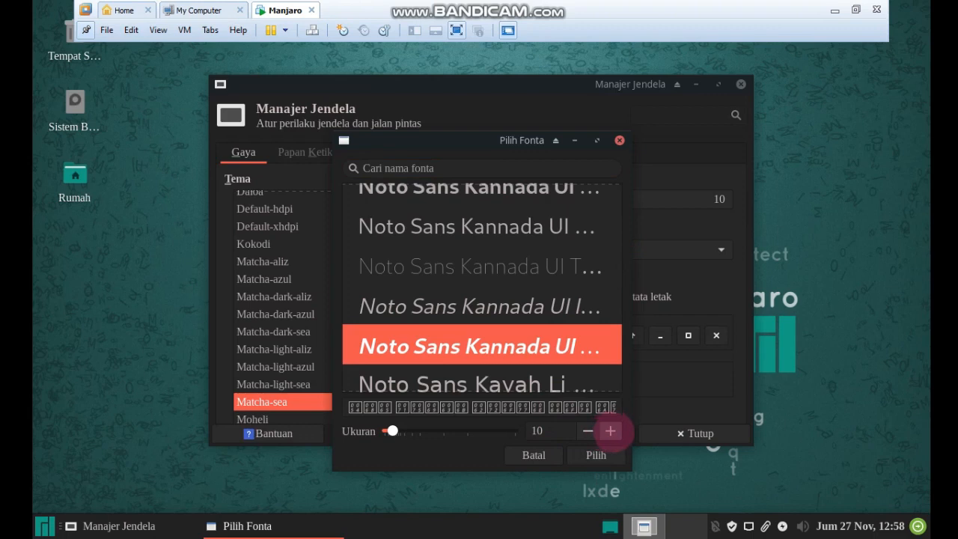
click(611, 431)
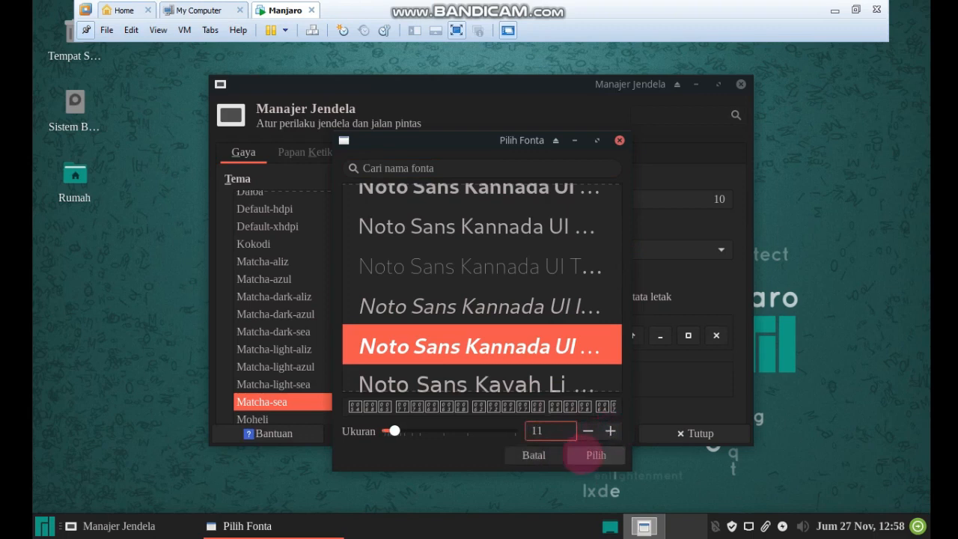
click(614, 454)
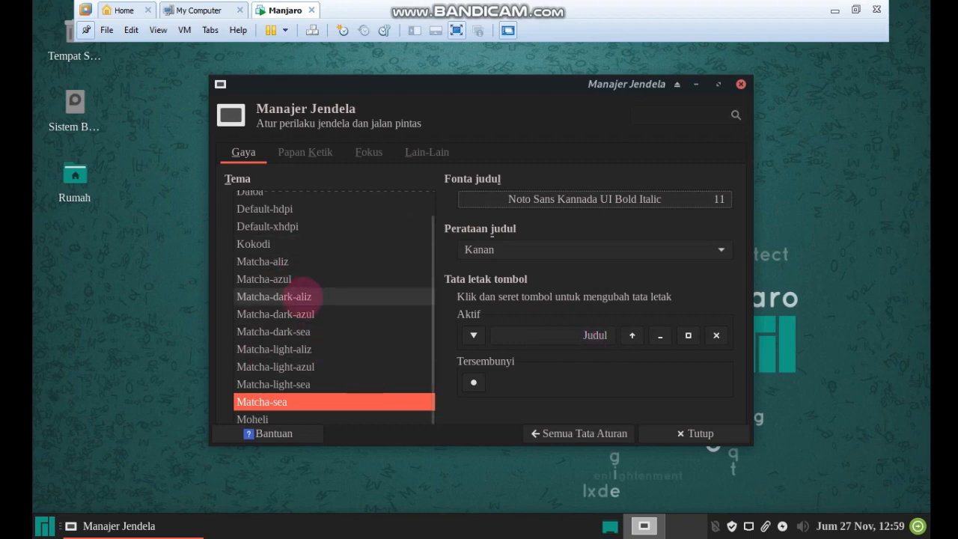
- Try the Matcha-aliz window theme and switch back to Matcha-sea
click(278, 263)
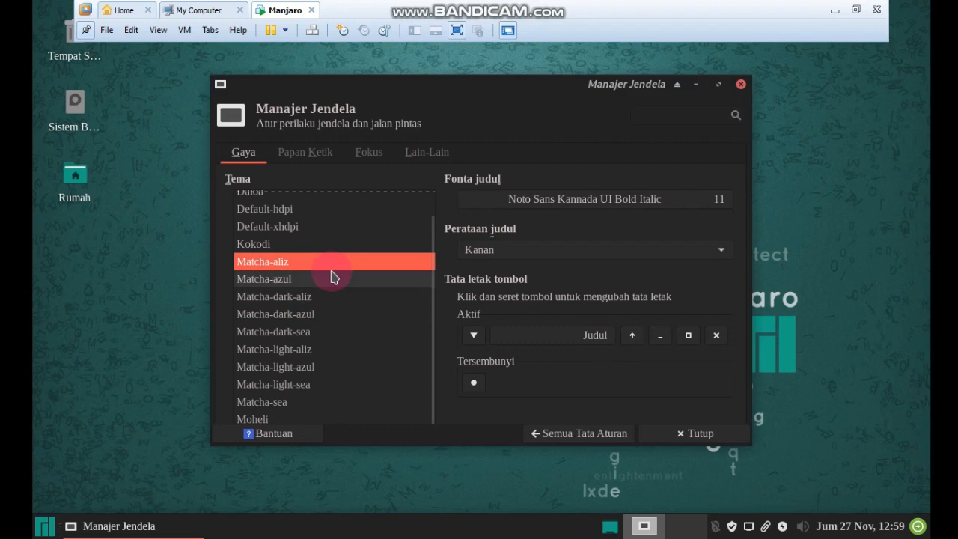
click(279, 402)
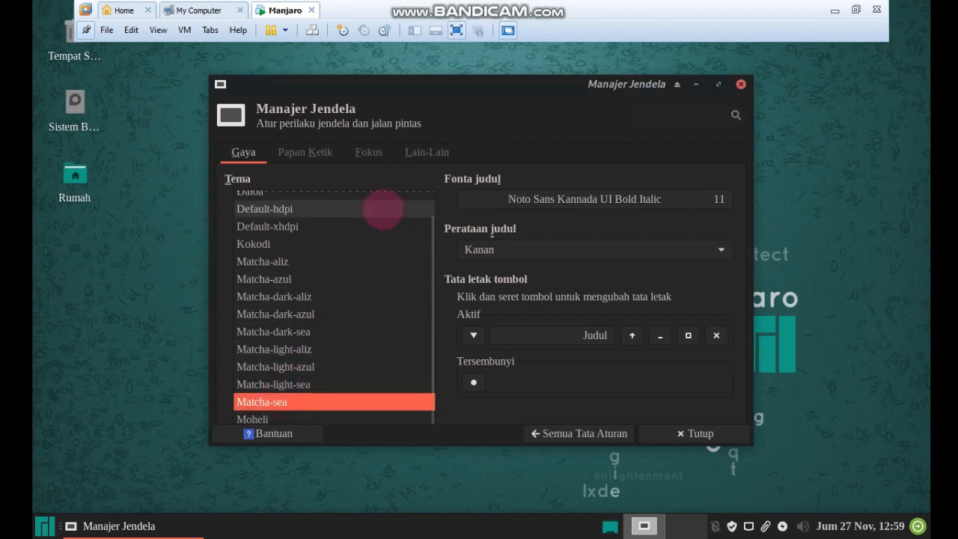
- Look through the window manager's keyboard, focus and miscellaneous settings, recheck its style settings and return to the overview of all settings
click(319, 167)
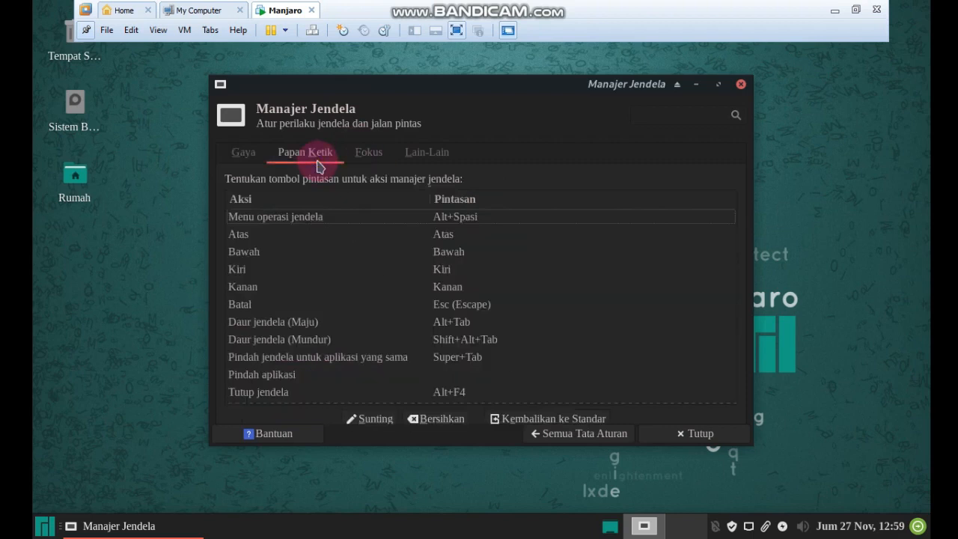
click(369, 153)
click(428, 154)
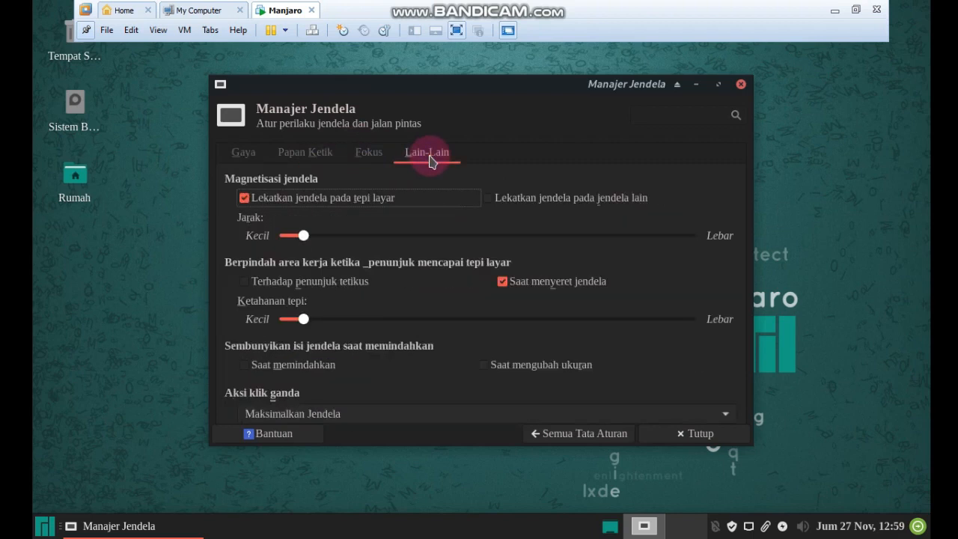
click(246, 153)
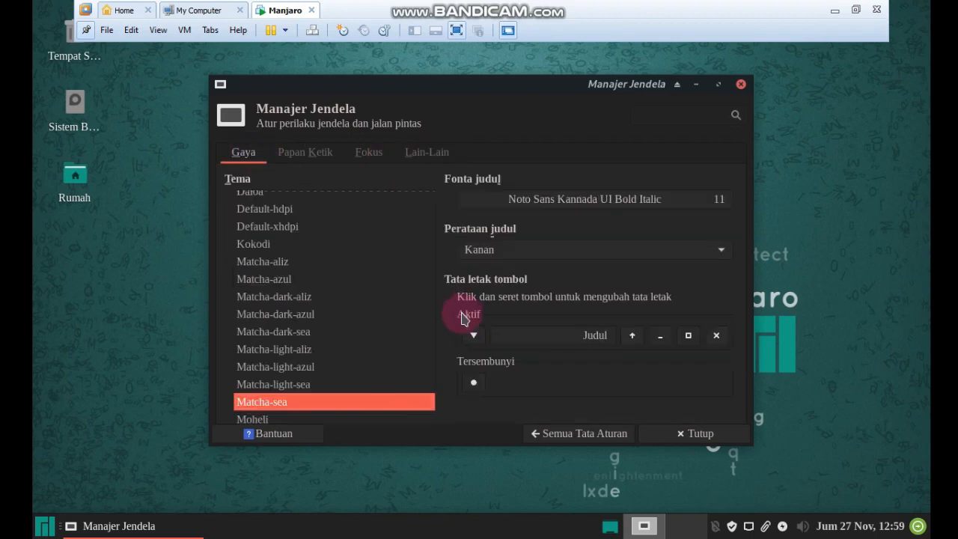
click(610, 438)
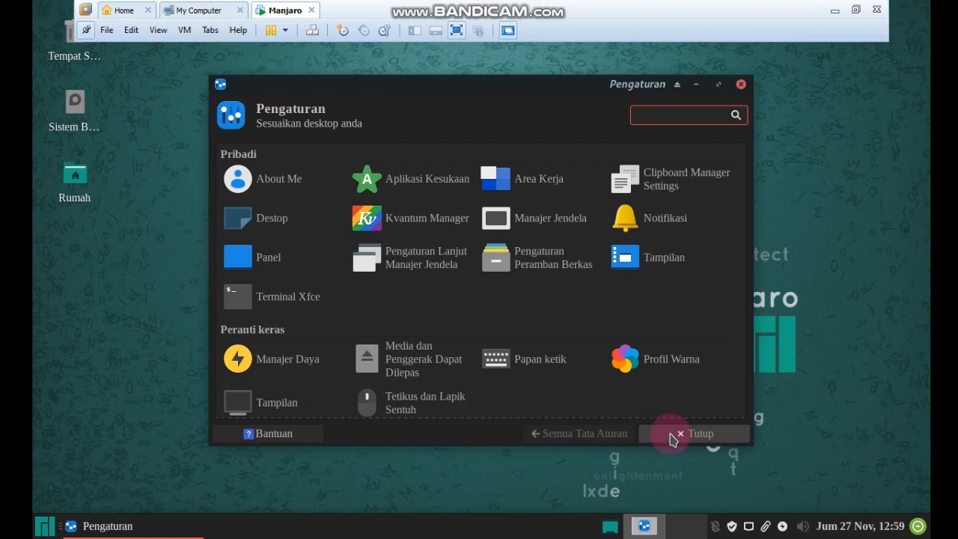
- Close the Pengaturan window and take the Manjaro virtual machine out of full-screen view
click(672, 435)
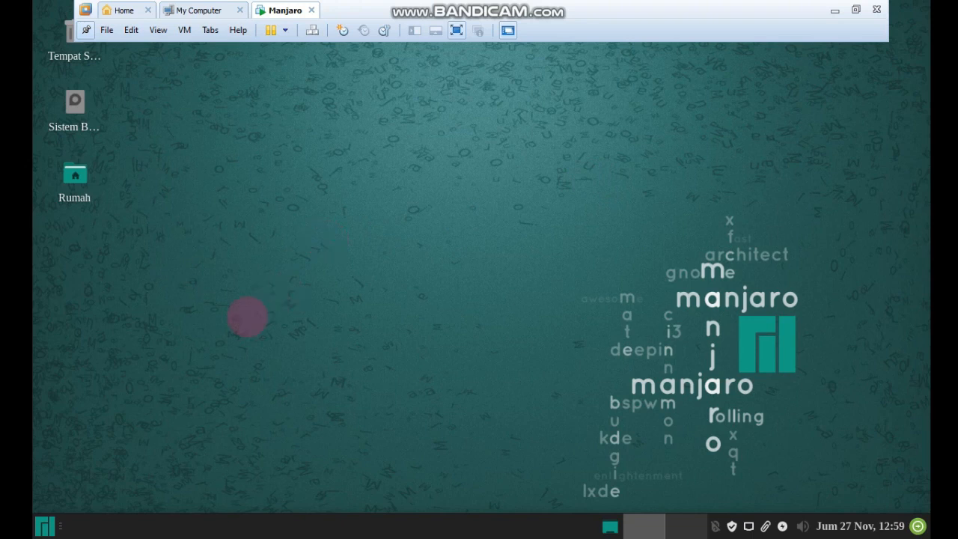
click(455, 29)
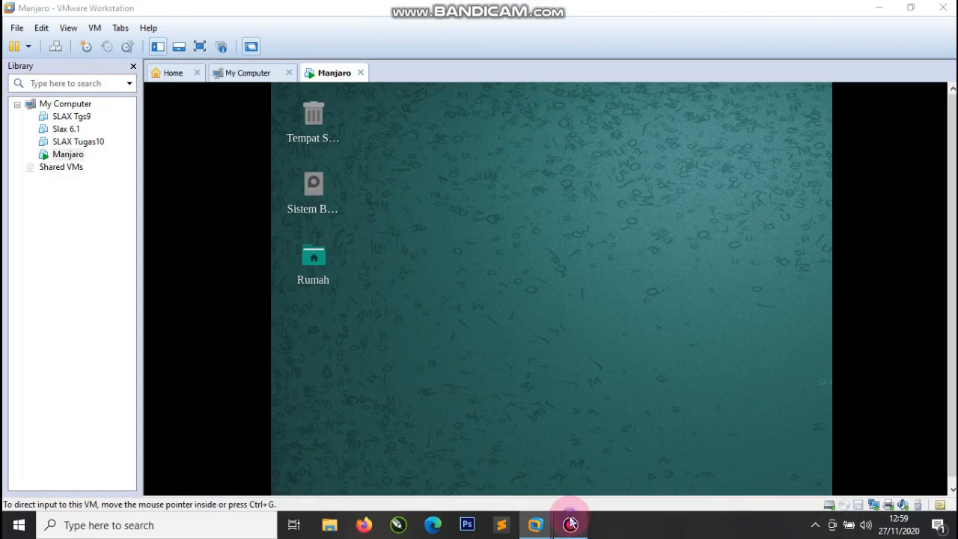
click(570, 524)
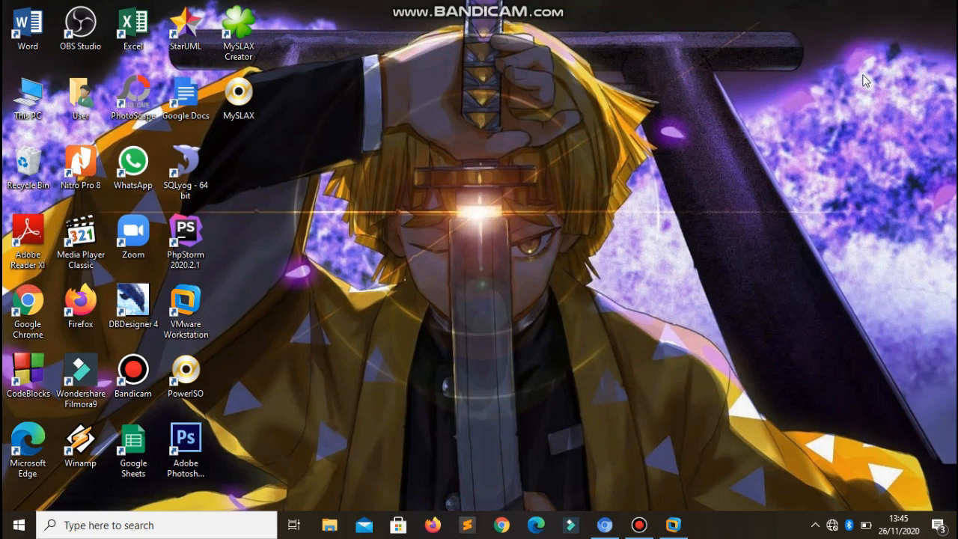
- Switch to VMware Workstation and log in to the manjaro virtual machine with the account password
click(674, 524)
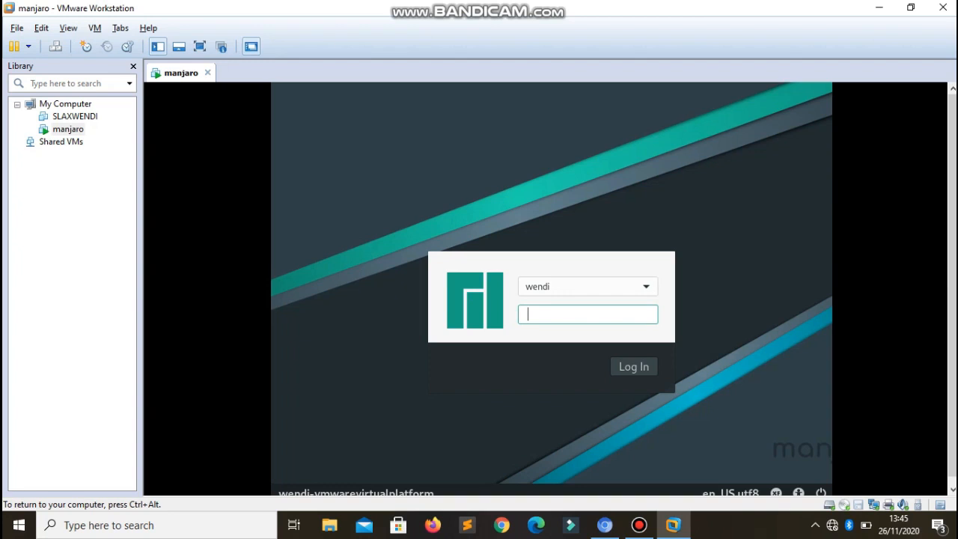
text(•••••••)
click(632, 367)
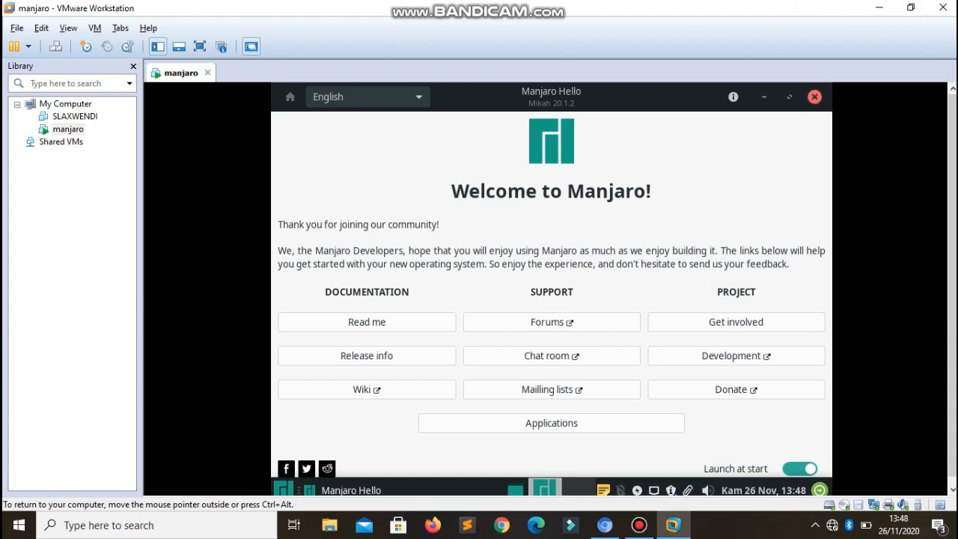
- Close the Manjaro Hello welcome window and show the virtual machine in full screen
click(815, 97)
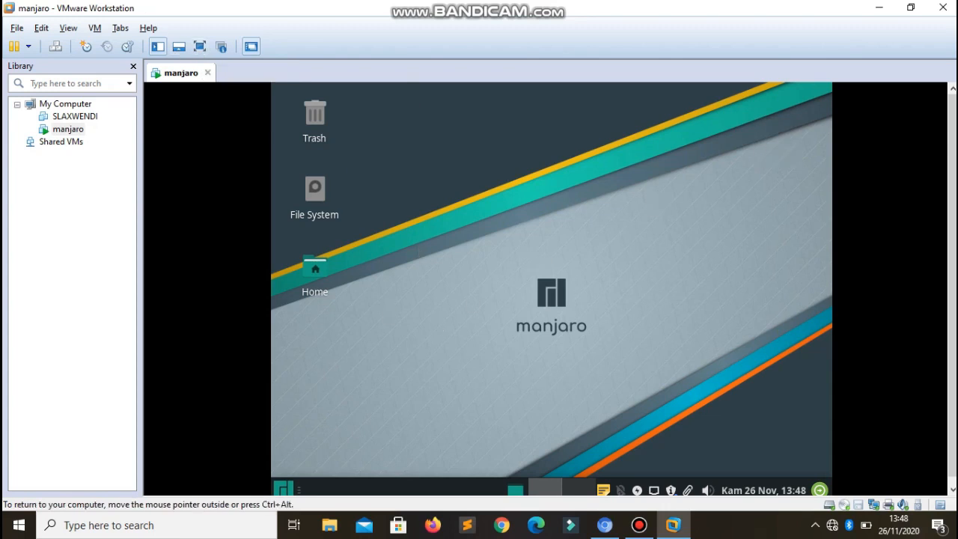
click(204, 49)
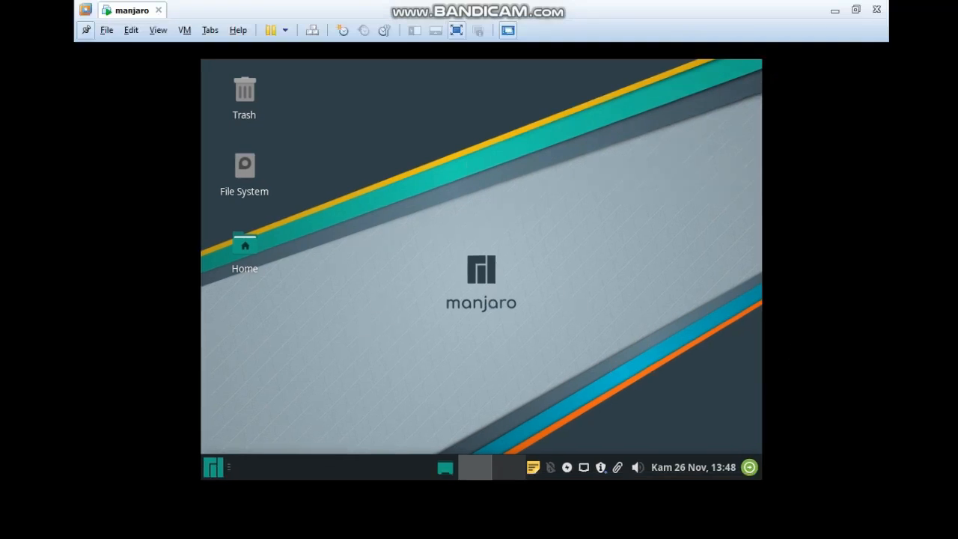
click(215, 468)
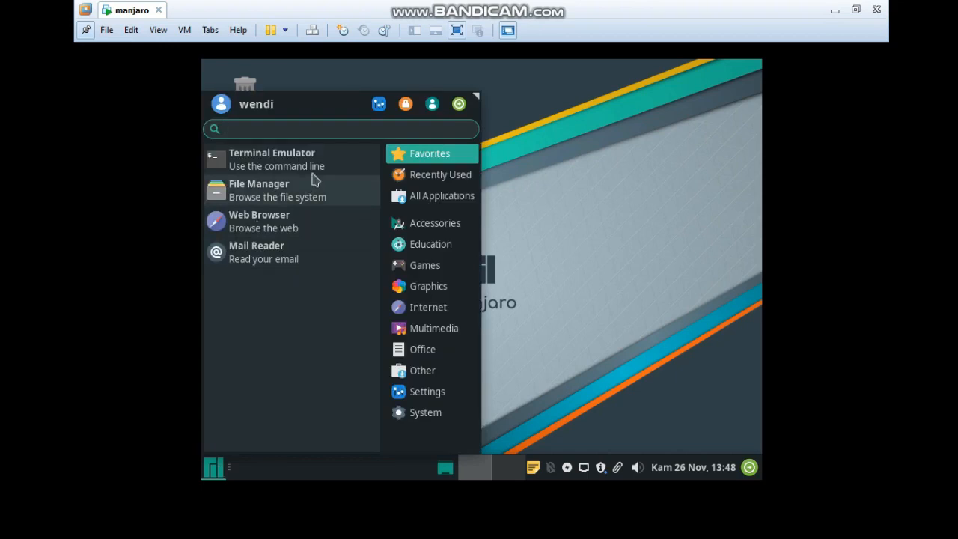
click(588, 201)
right_click(478, 166)
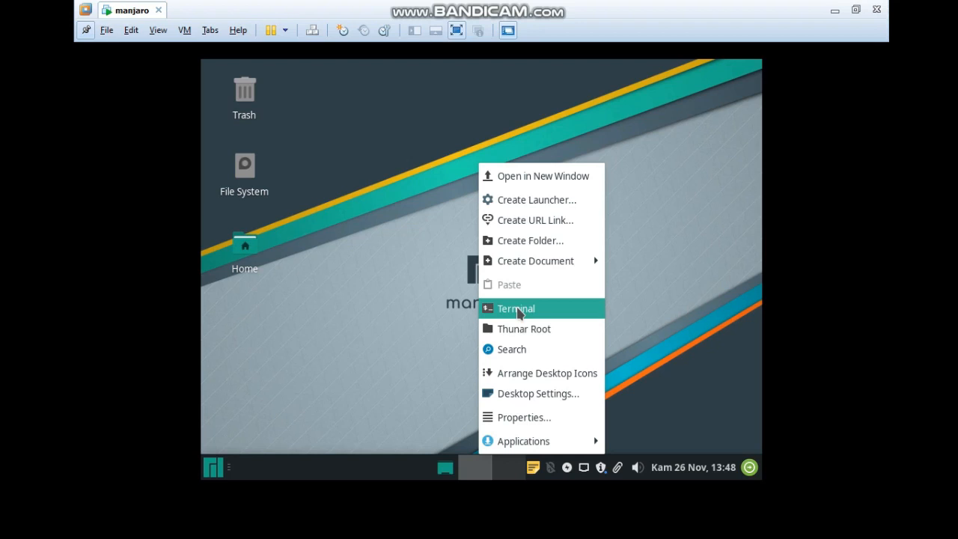
click(348, 352)
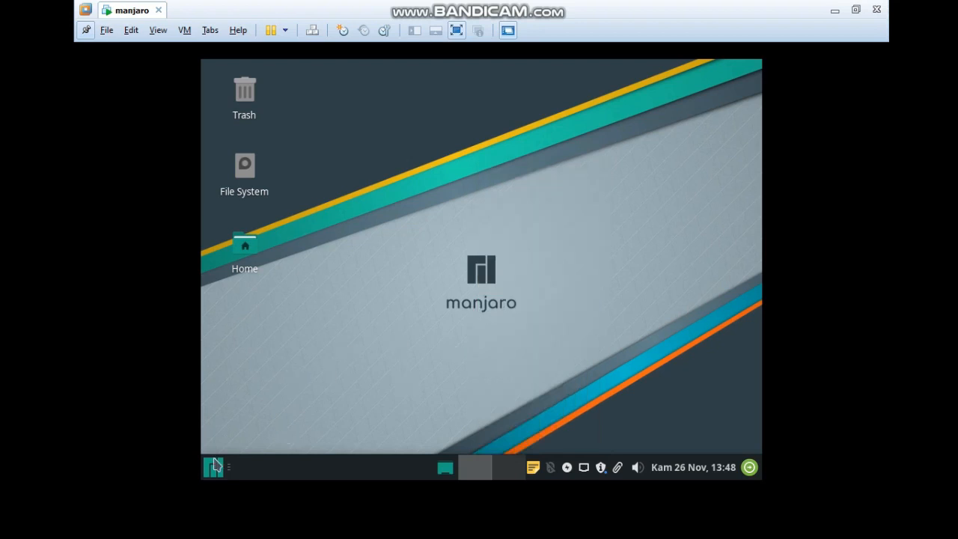
- Open the Terminal Emulator and query the user identity and host name with the id and hostname commands
click(215, 464)
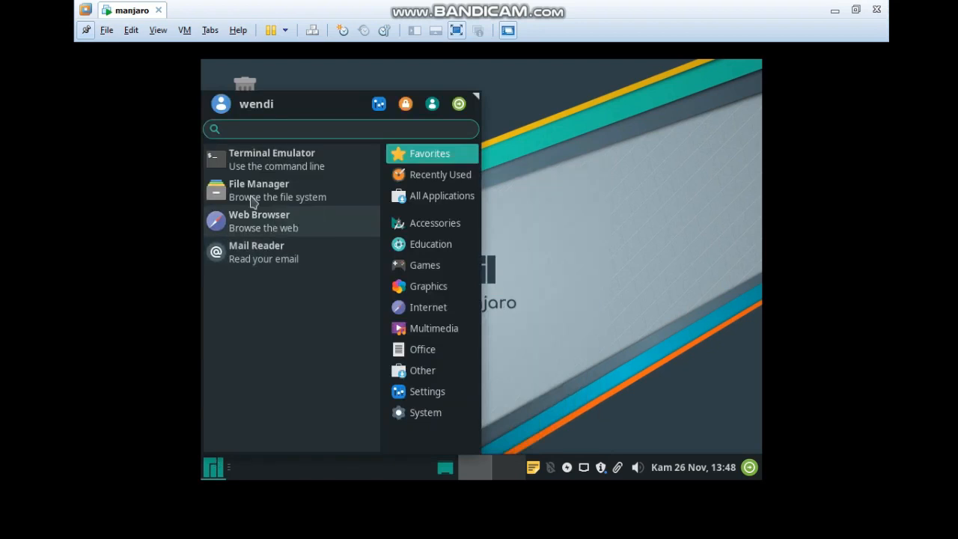
click(249, 157)
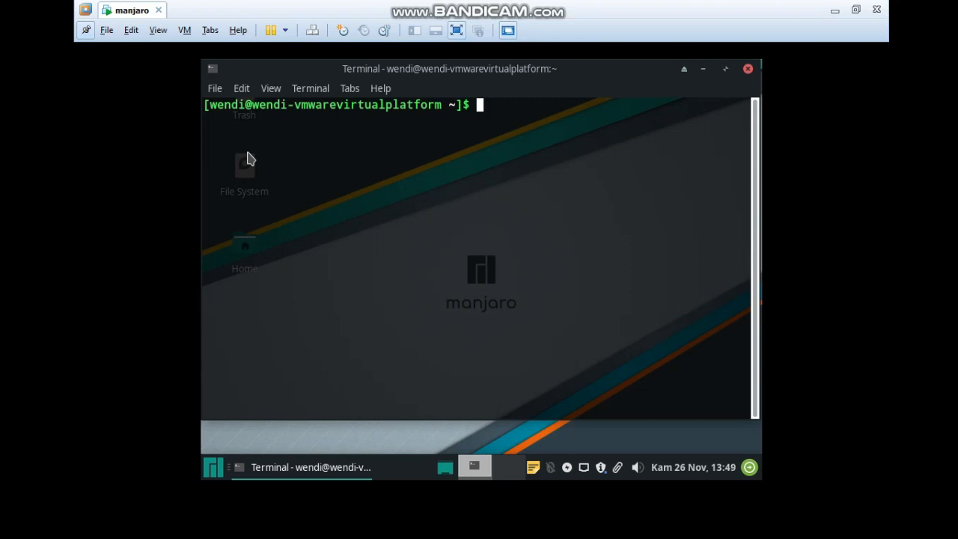
text(id)
key(Return)
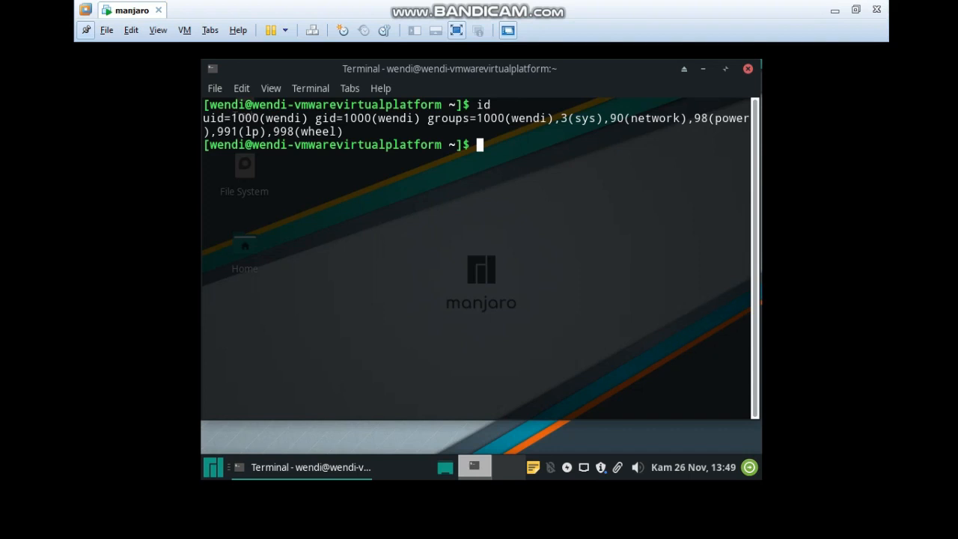
text(hostname)
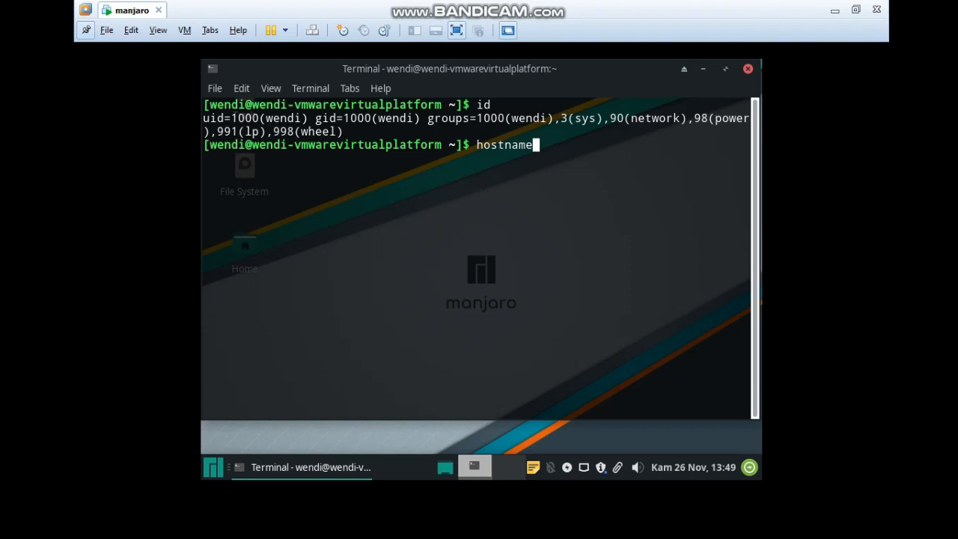
key(Return)
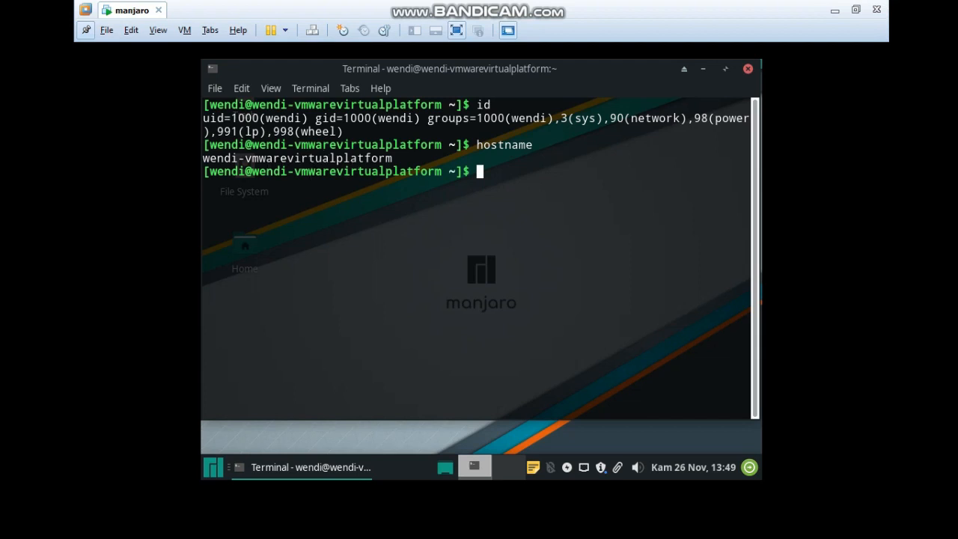
- Query the system name with uname and the logged-in user's activity with w
text(uname)
key(Return)
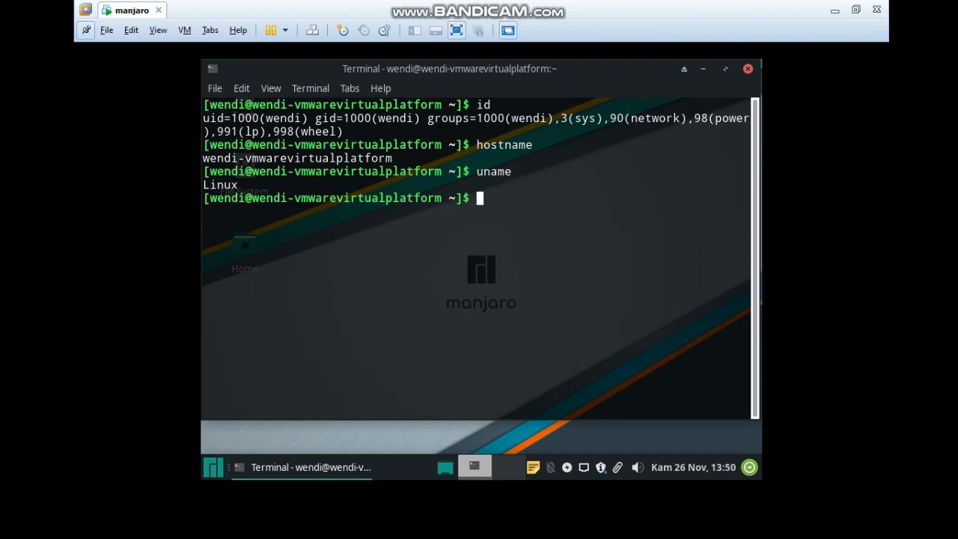
text(w)
key(Return)
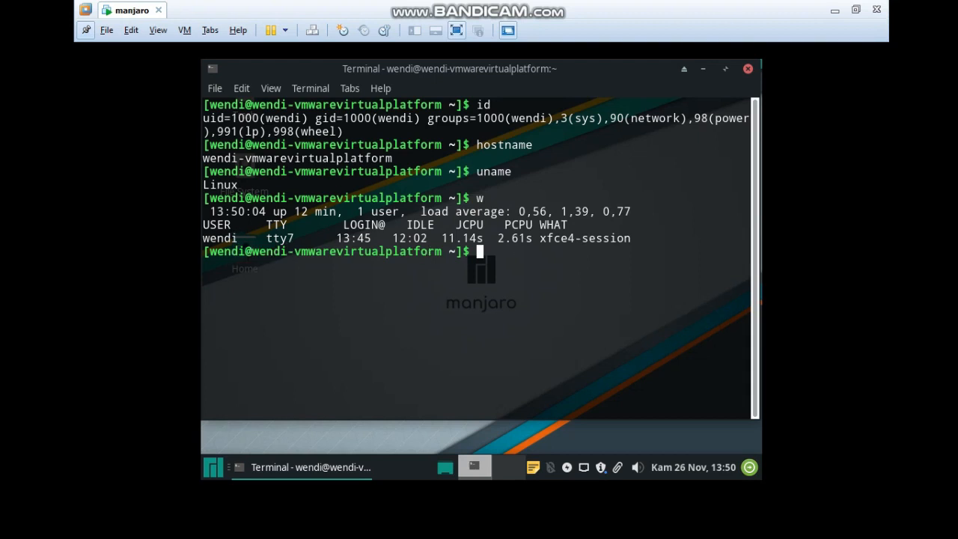
- Check the logged-in sessions with who and the current user with whoami
text(who)
key(Return)
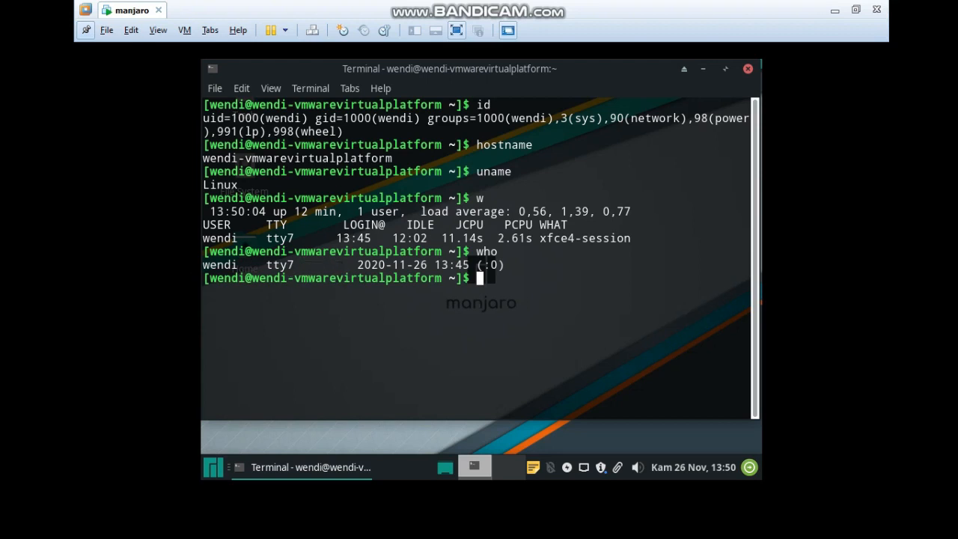
key(Up)
text(ami)
key(Return)
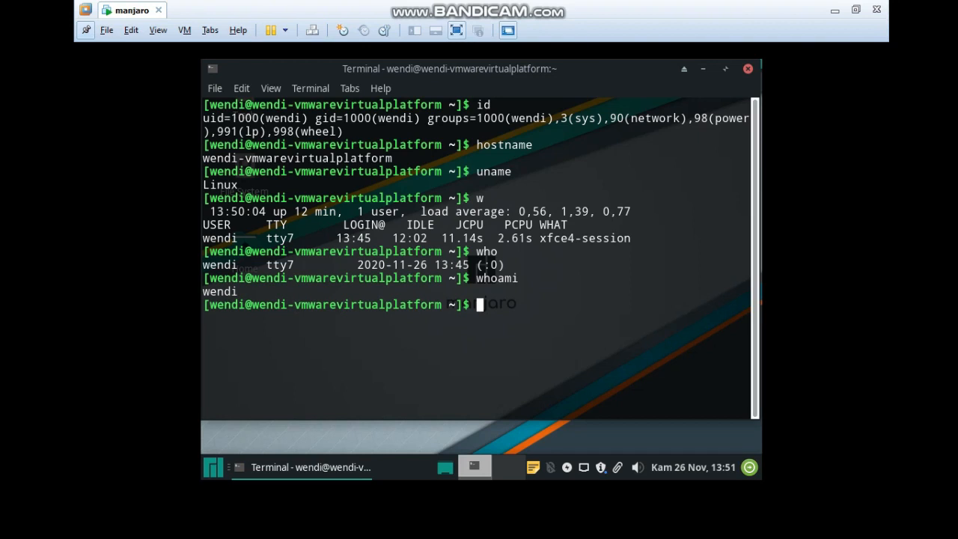
- Clear the terminal and display the current date and month calendar with date and cal
text(clear)
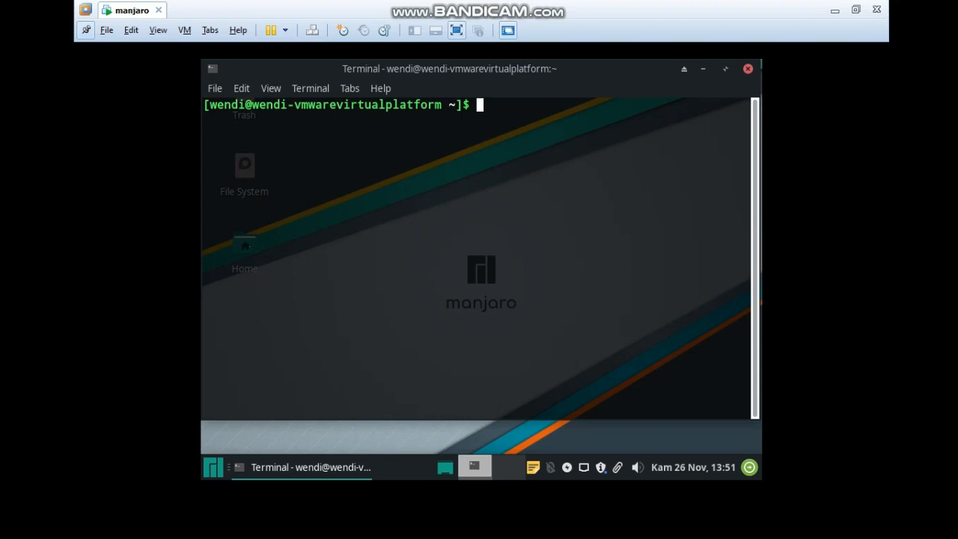
text(date)
key(Return)
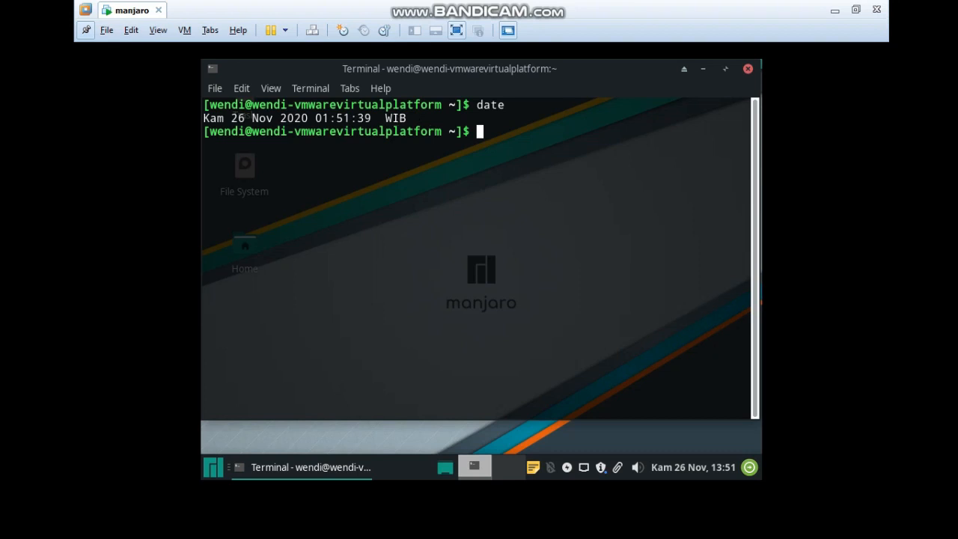
text(cal)
key(Return)
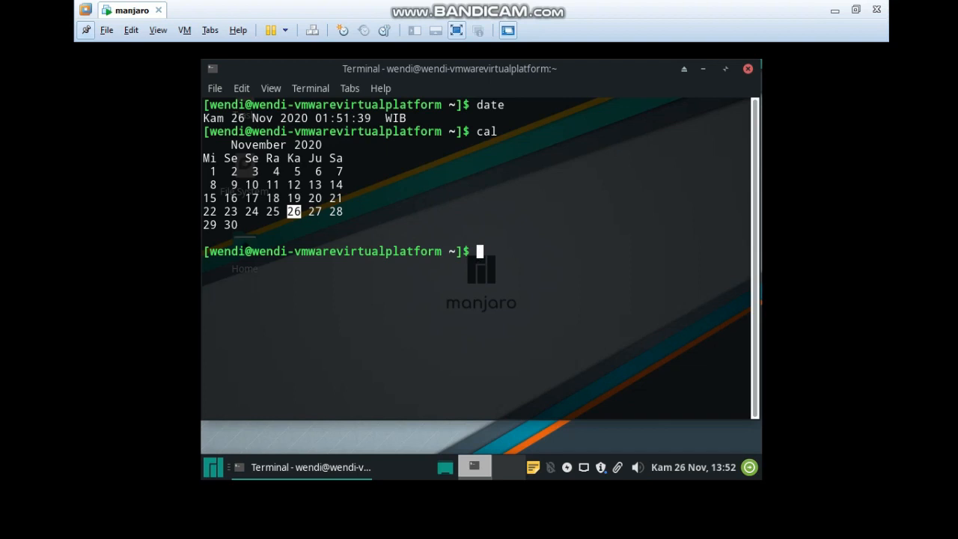
- Clear the terminal and start a file f1 in nano with the text "ini merupakan isi dari f1"
text(clear)
key(Return)
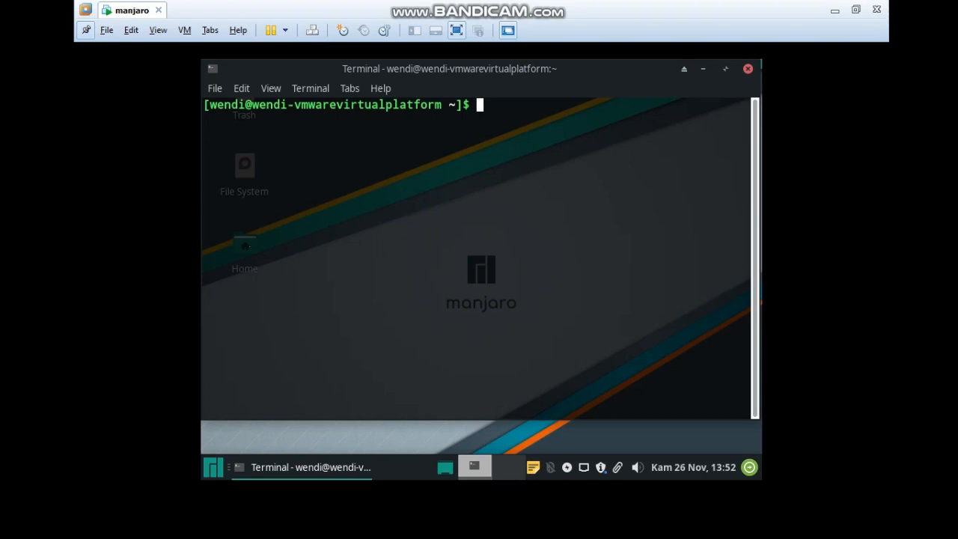
text(nano f1)
key(Return)
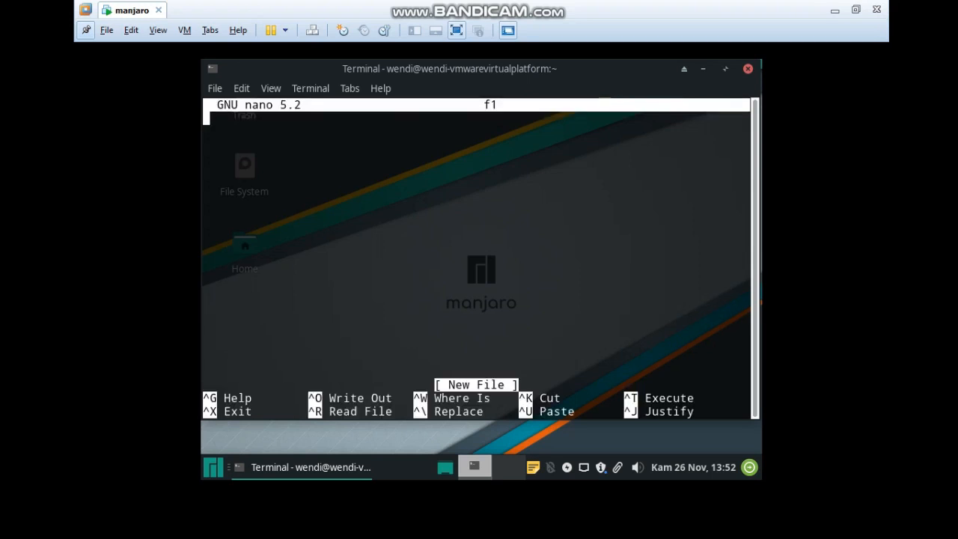
text(s)
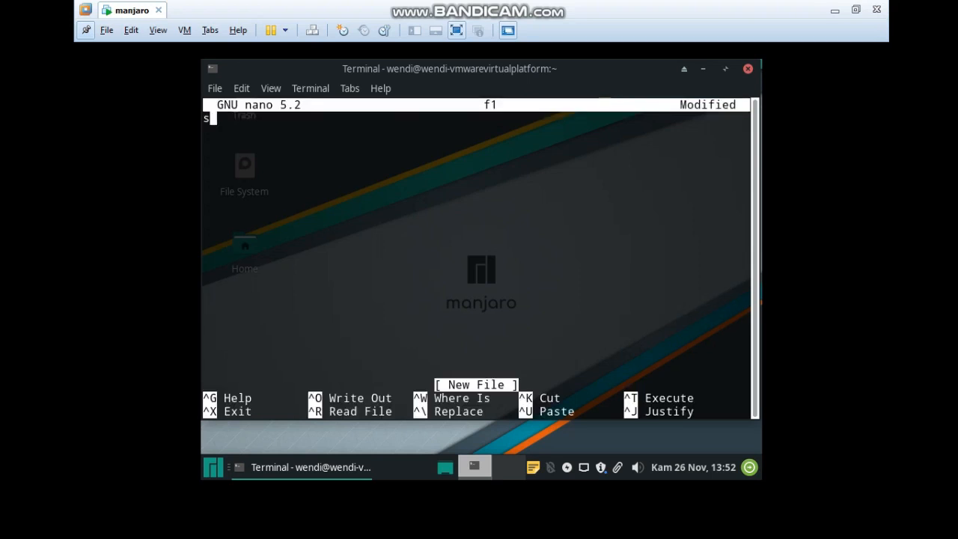
key(BackSpace)
text(ini merup)
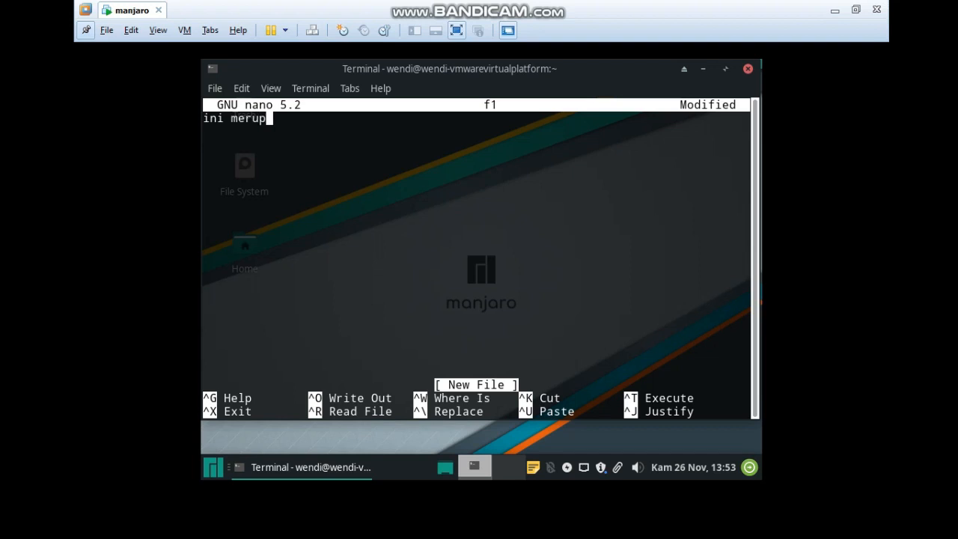
text(akan isi dari )
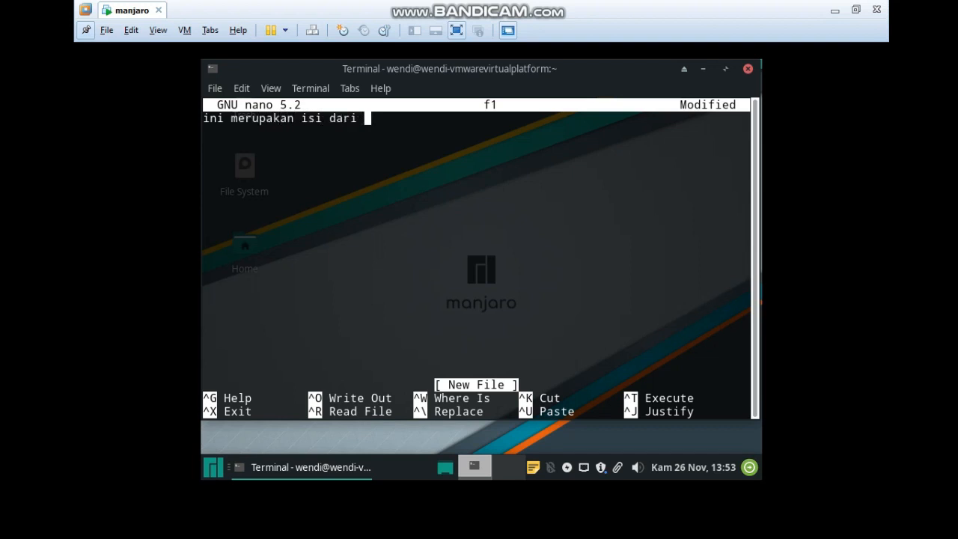
text(f1)
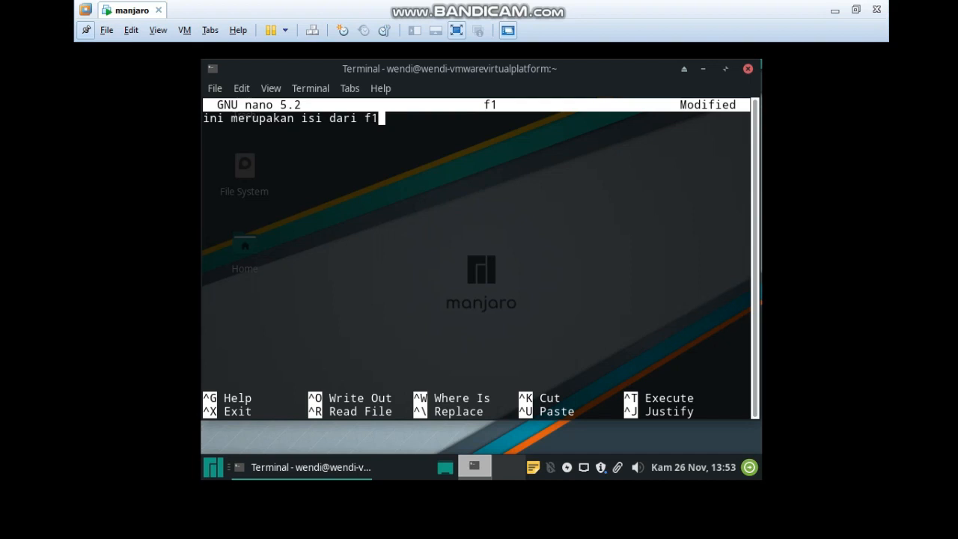
- Save the file under the name f1 and exit nano
key(ctrl+o)
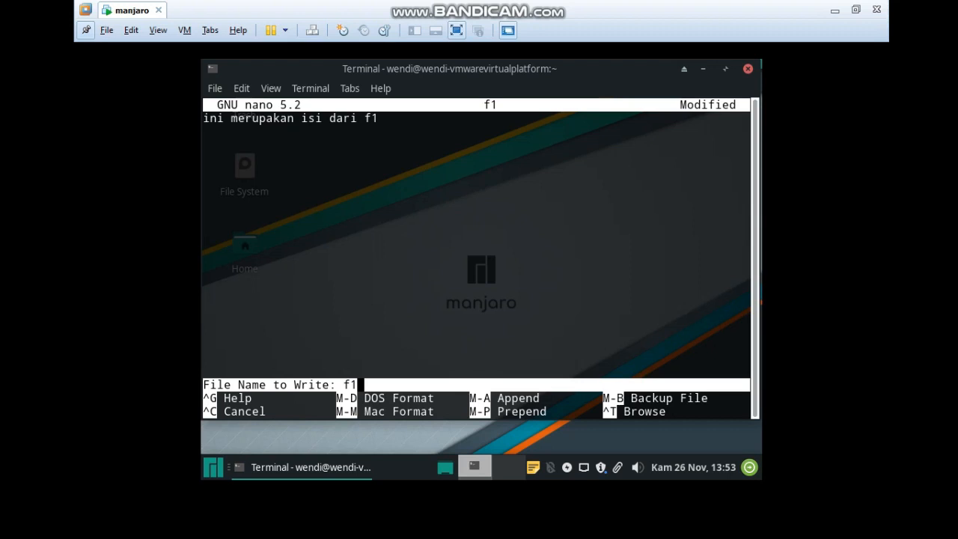
key(Return)
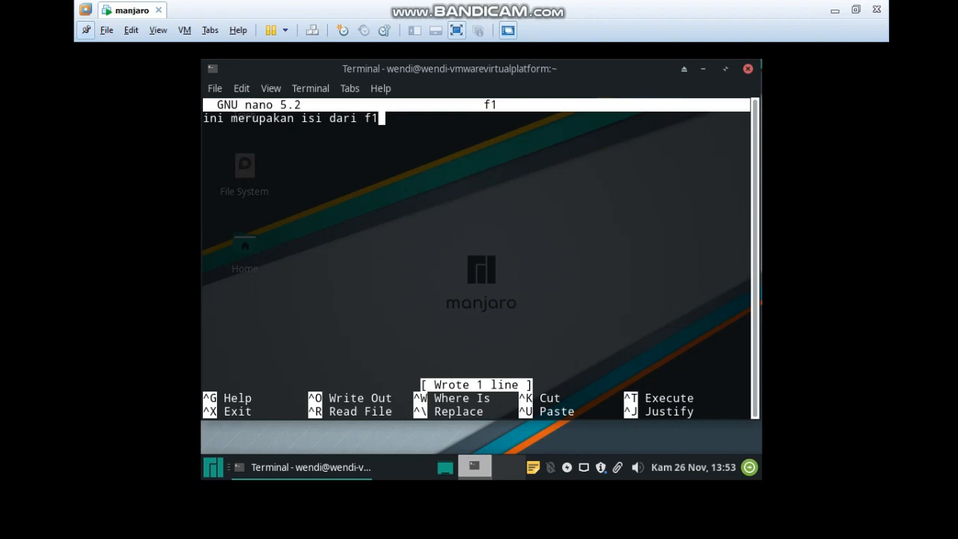
key(ctrl+x)
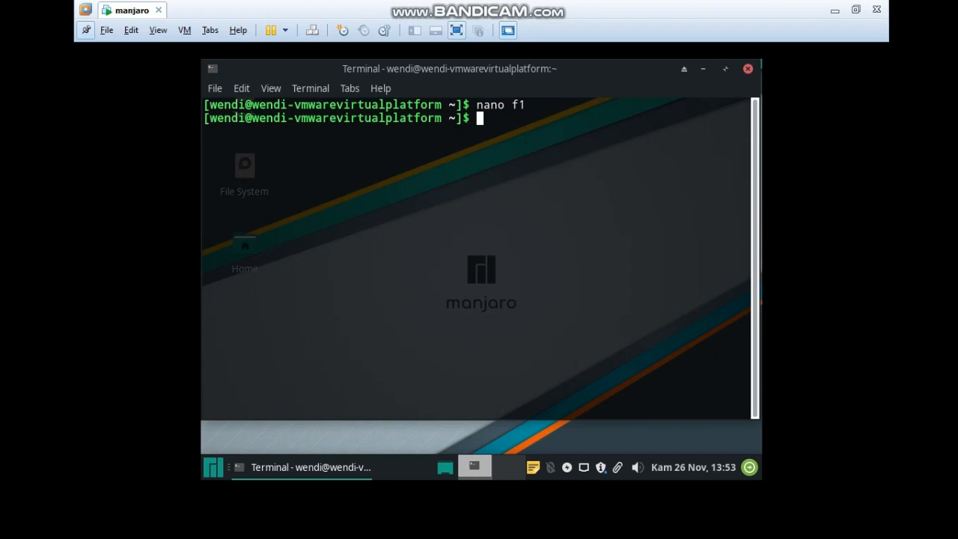
- List the home directory's contents with ls, in long format with ls -l, and including hidden files with ls -a
text(ls)
key(Return)
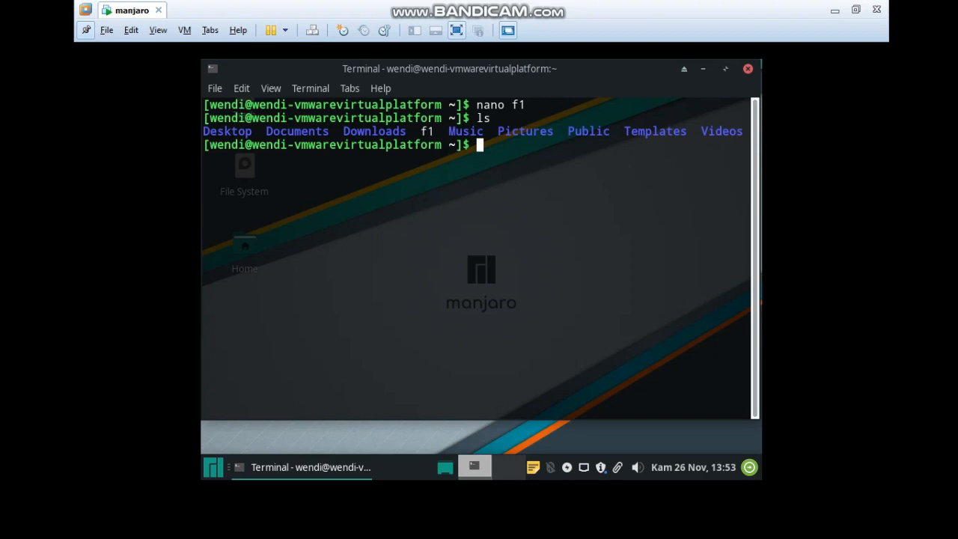
text(ls -l)
key(Return)
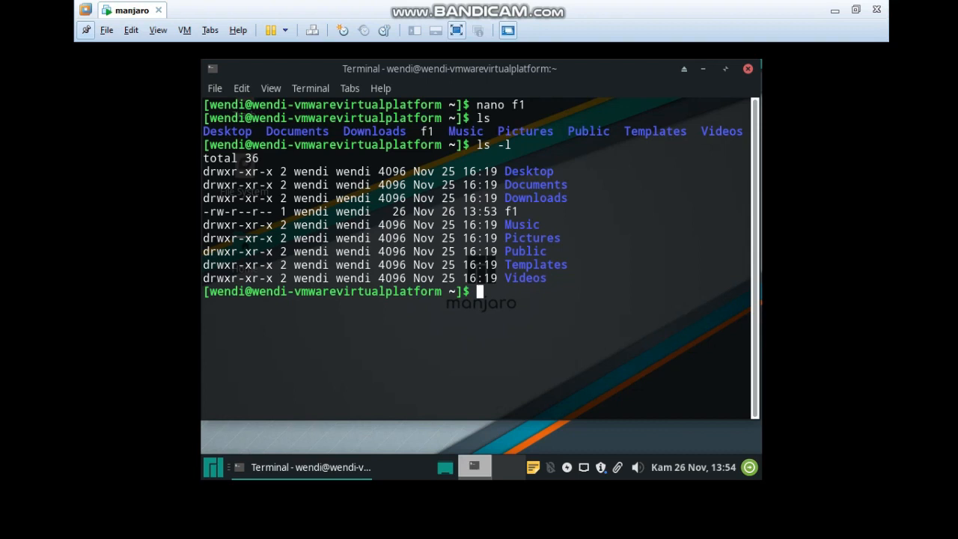
text(ls -a)
key(Return)
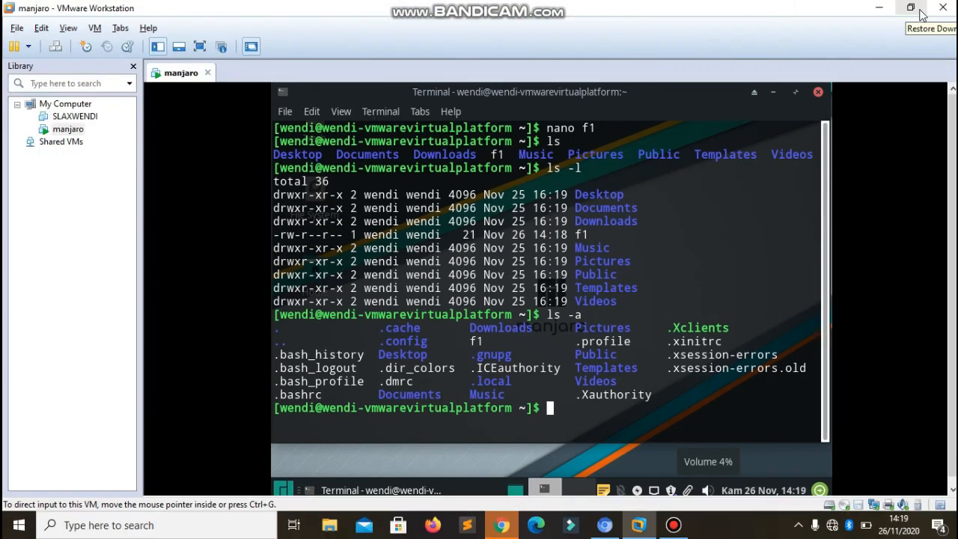
click(588, 345)
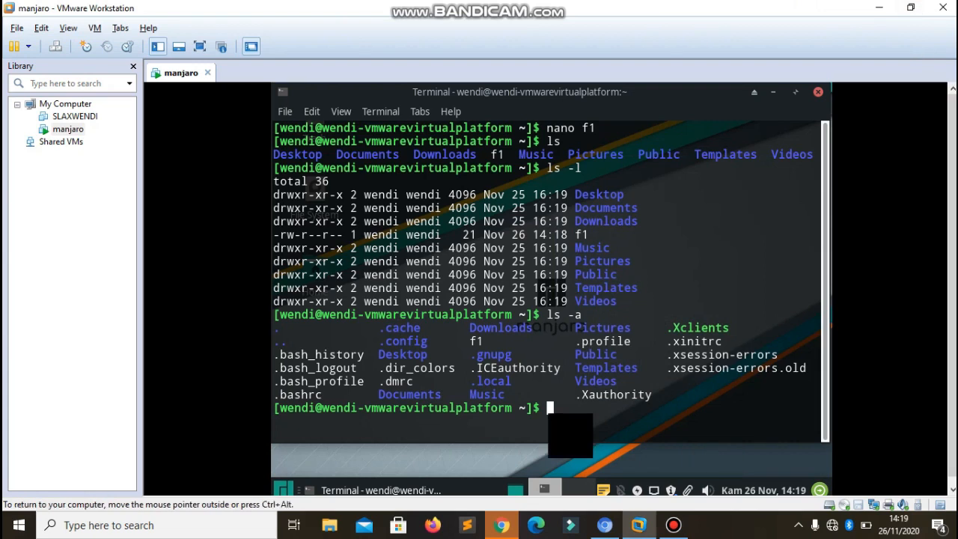
- Clear the terminal and display the contents of file f1 with cat
text(cl)
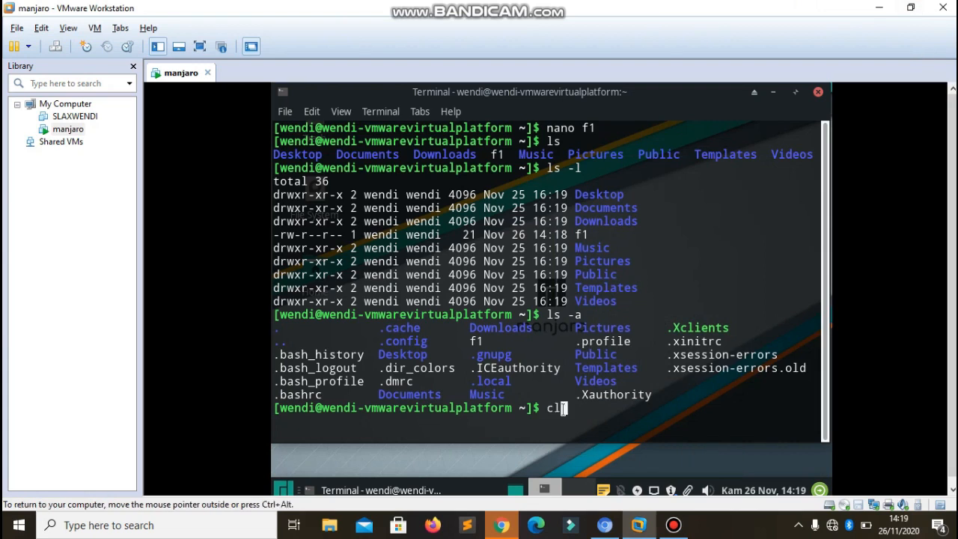
text(ear)
key(Return)
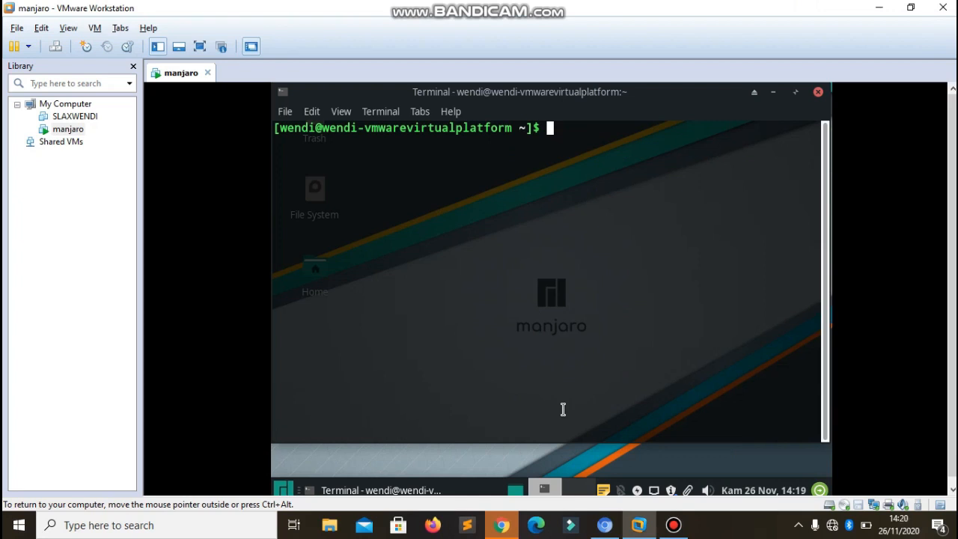
text(cat f1)
key(Return)
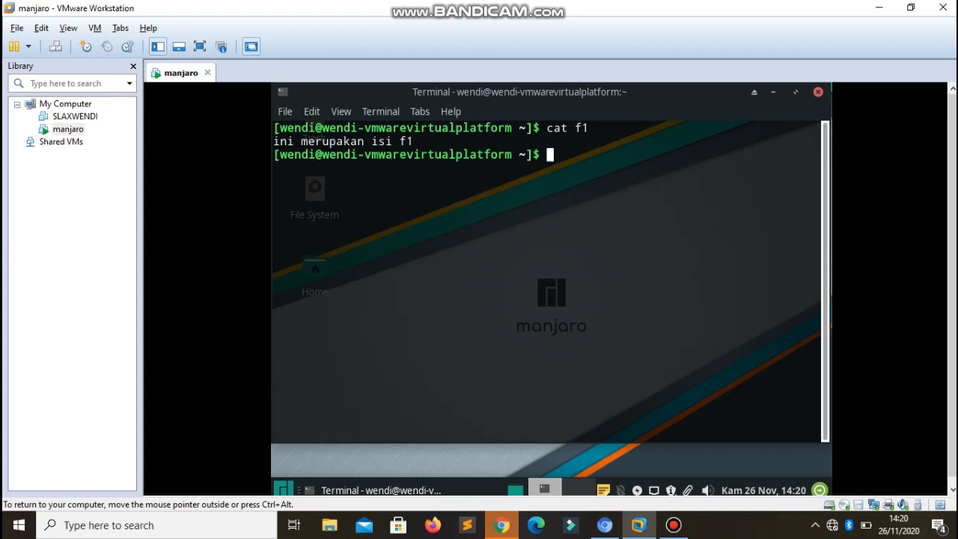
- Copy f1 to a new file f2 with cp, and check the copy with ls and cat f2
text(cp f1 f2)
key(Return)
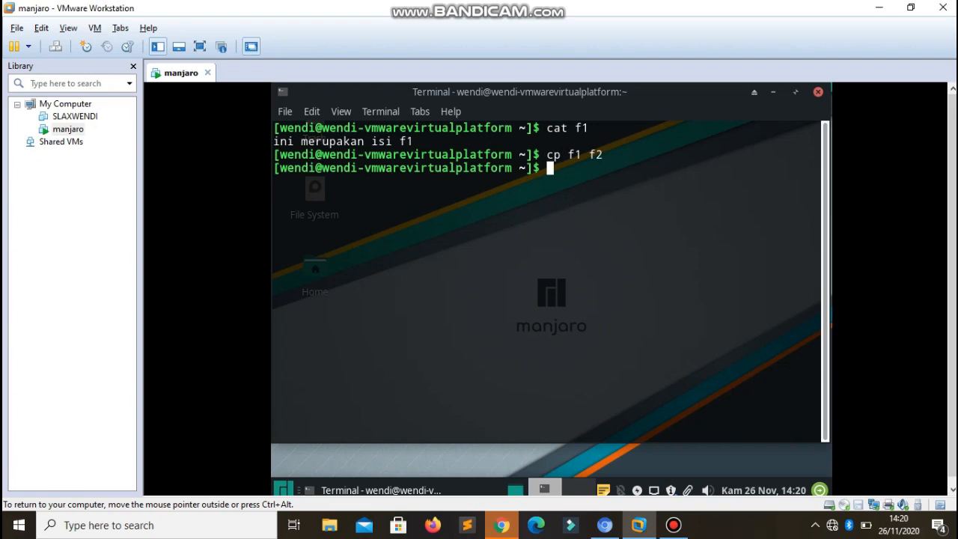
text(ls)
key(Return)
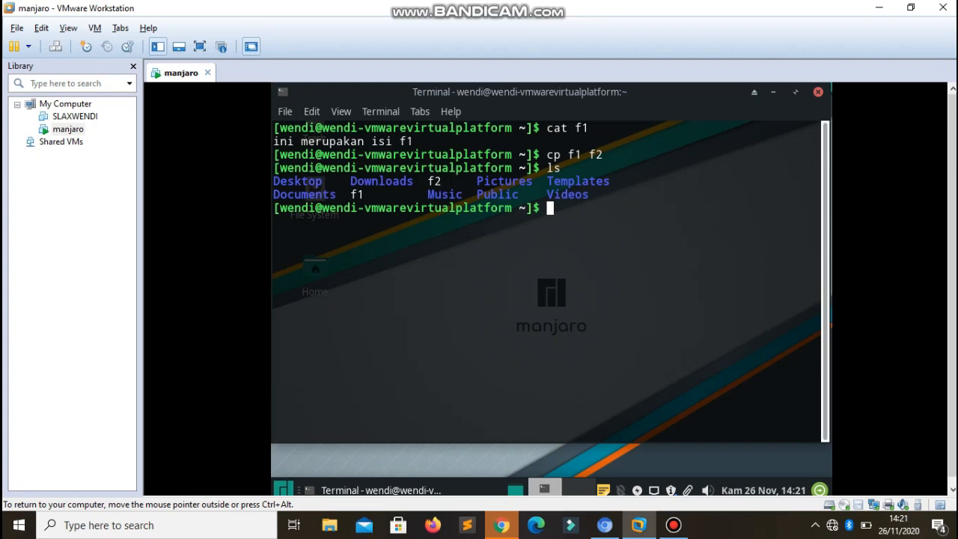
text(cat g)
key(BackSpace)
text(f2)
key(Return)
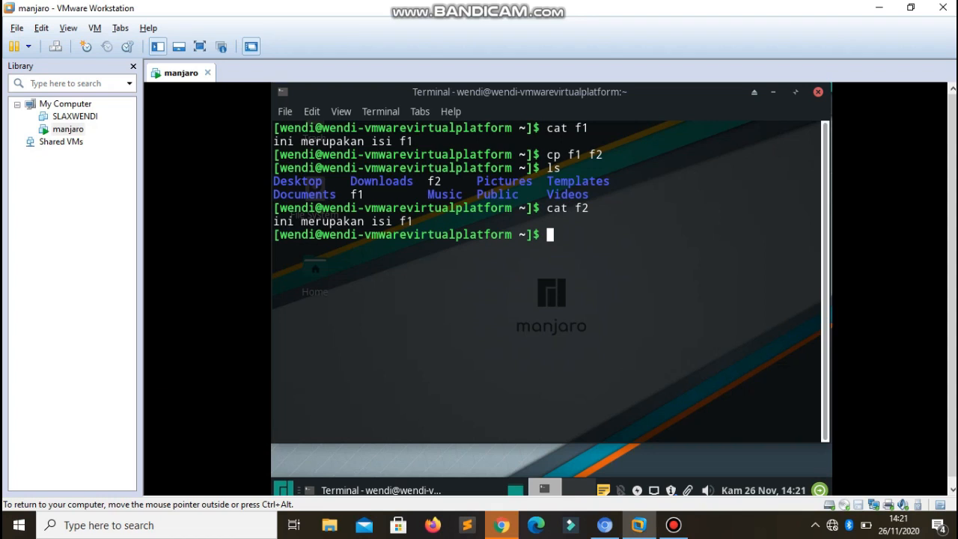
- Create a directory named latihan with mkdir and list the home directory
text(mkdir latihan)
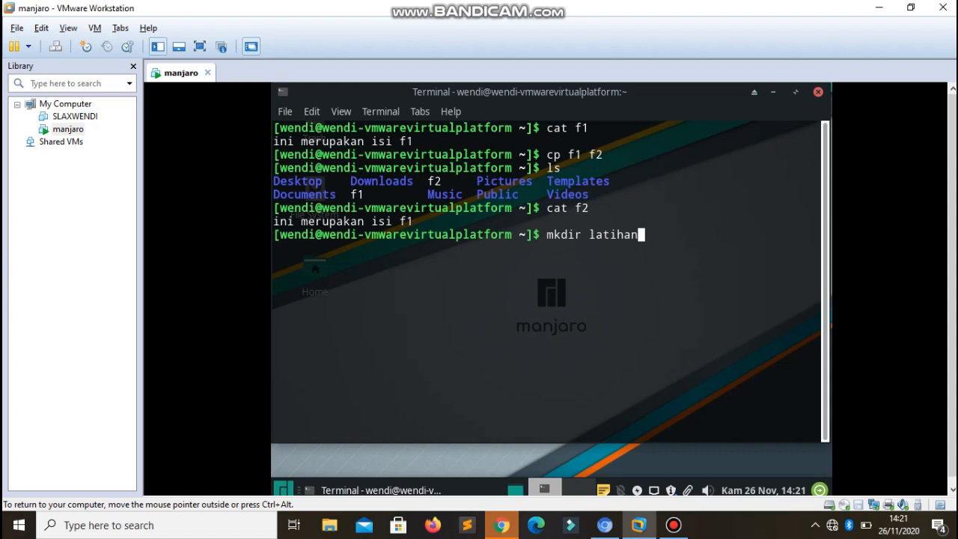
key(Return)
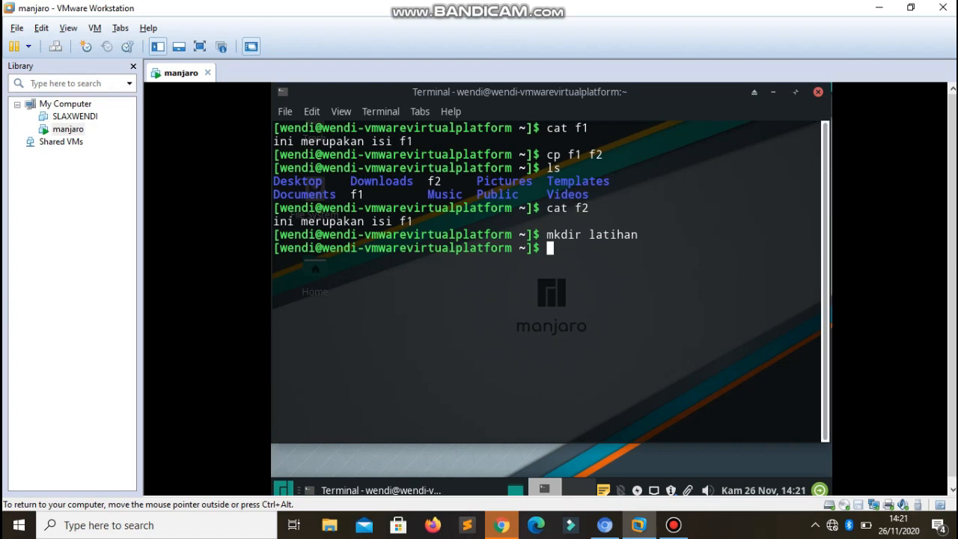
text(ls)
key(Return)
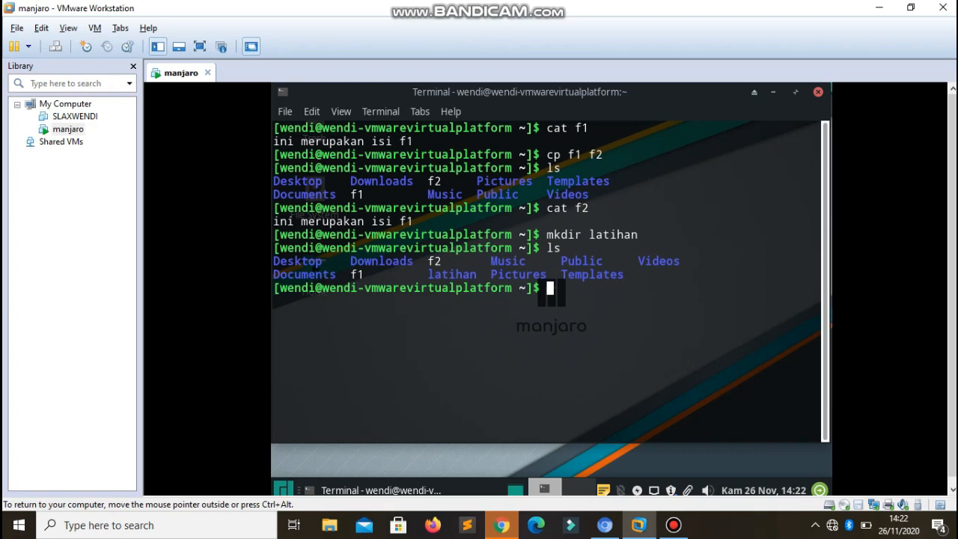
- Copy f1 into the latihan directory with cp and list that directory's contents
text(cp f1 latihan)
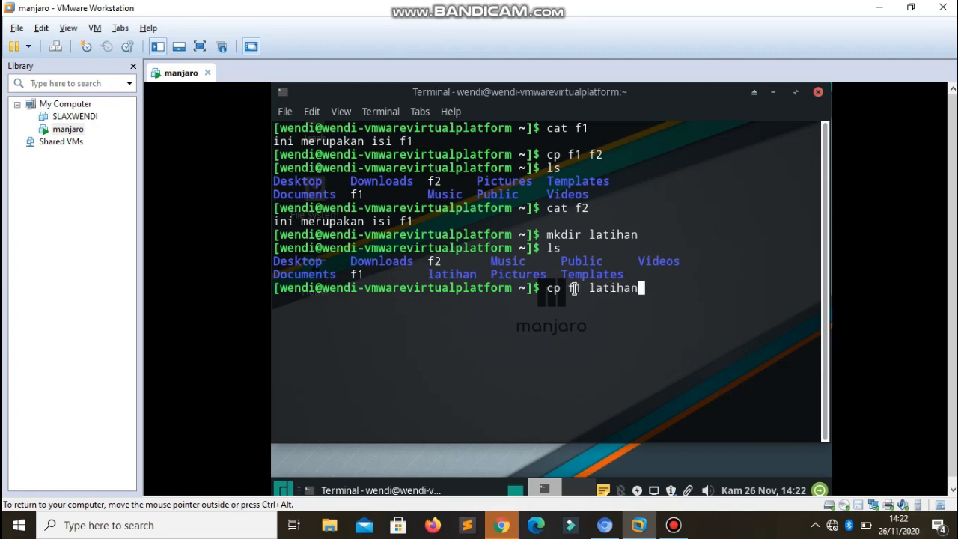
key(Return)
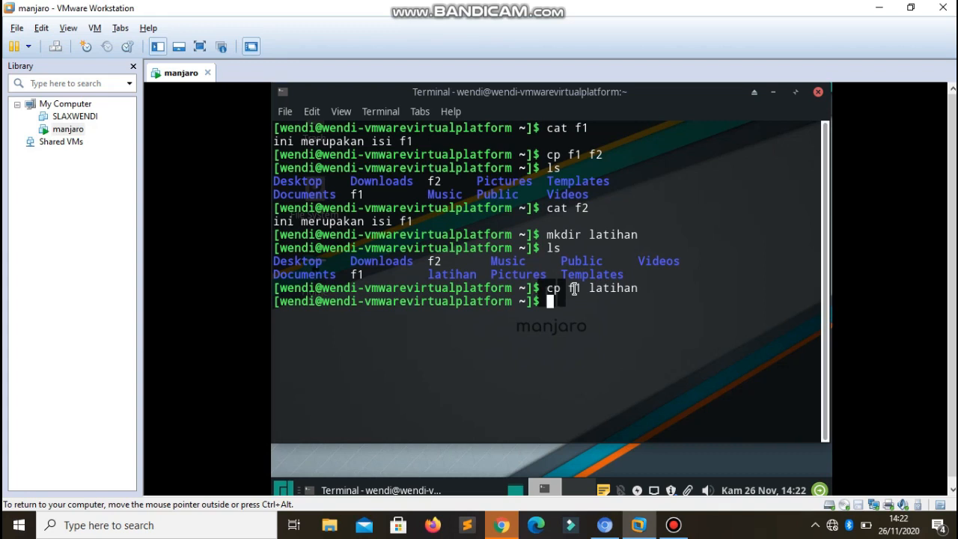
text(ls latihan)
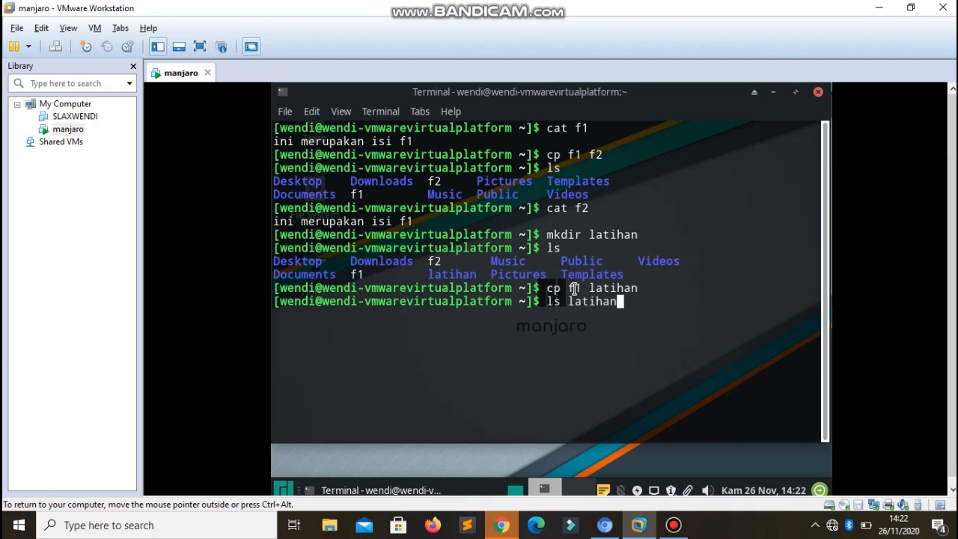
key(Return)
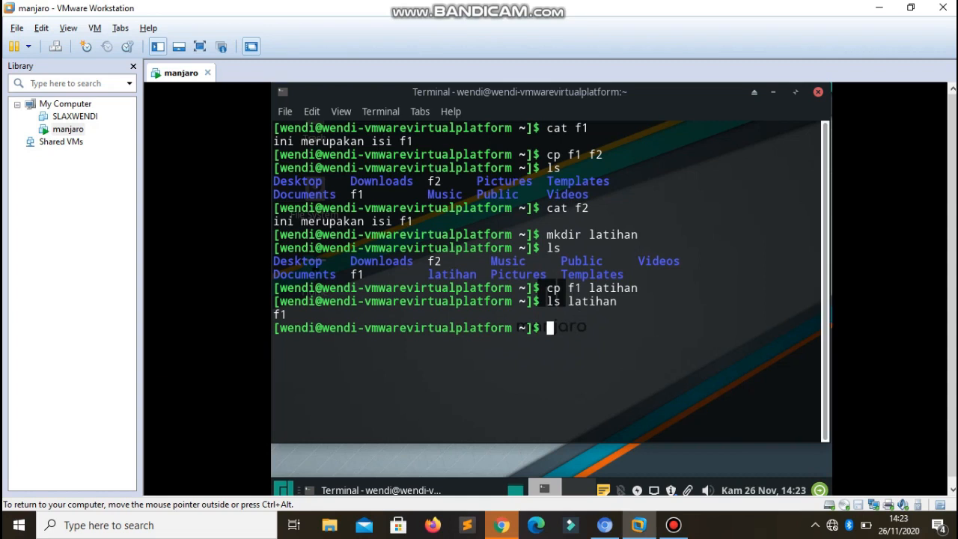
- Move f2 into the latihan directory with mv and list the home directory
text(mv)
text(f2 latihan)
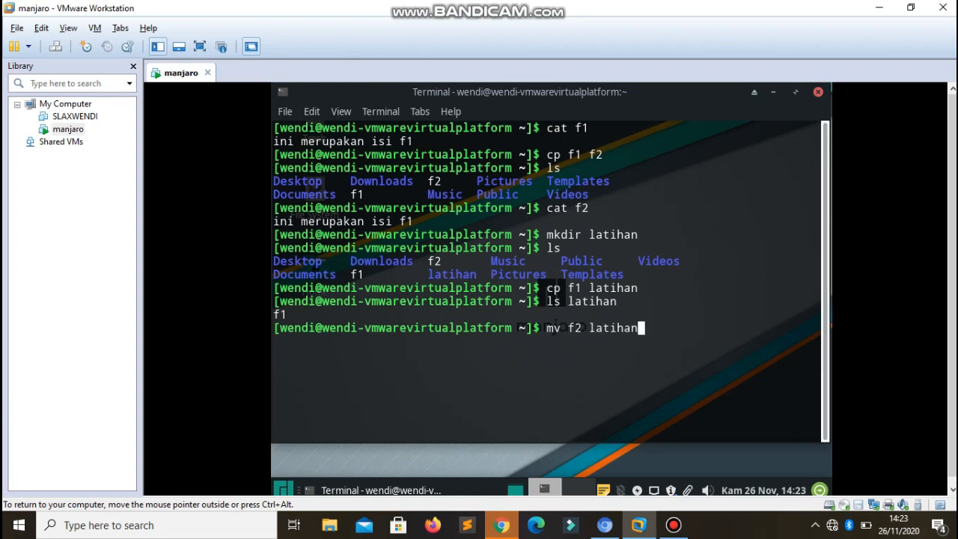
key(Return)
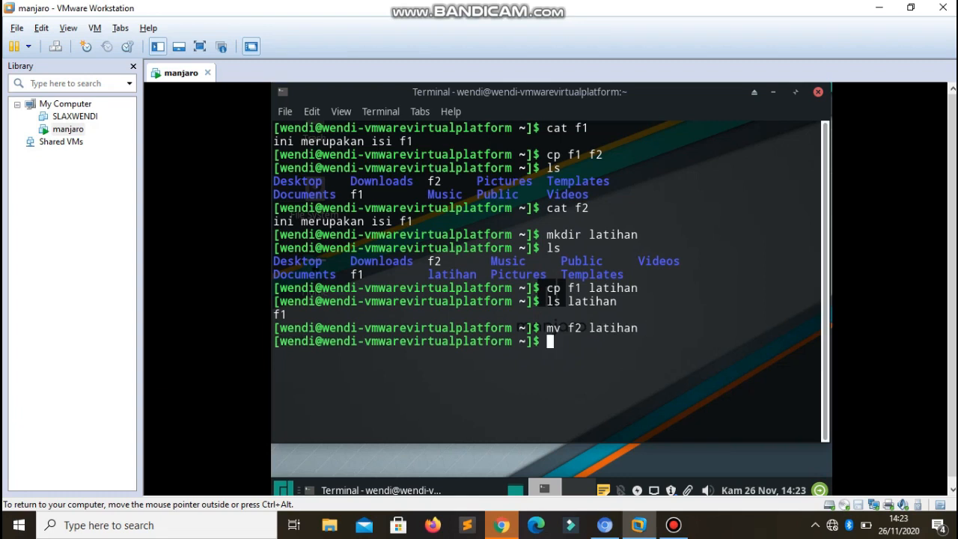
text(las)
key(BackSpace)
key(BackSpace)
text(s)
key(Return)
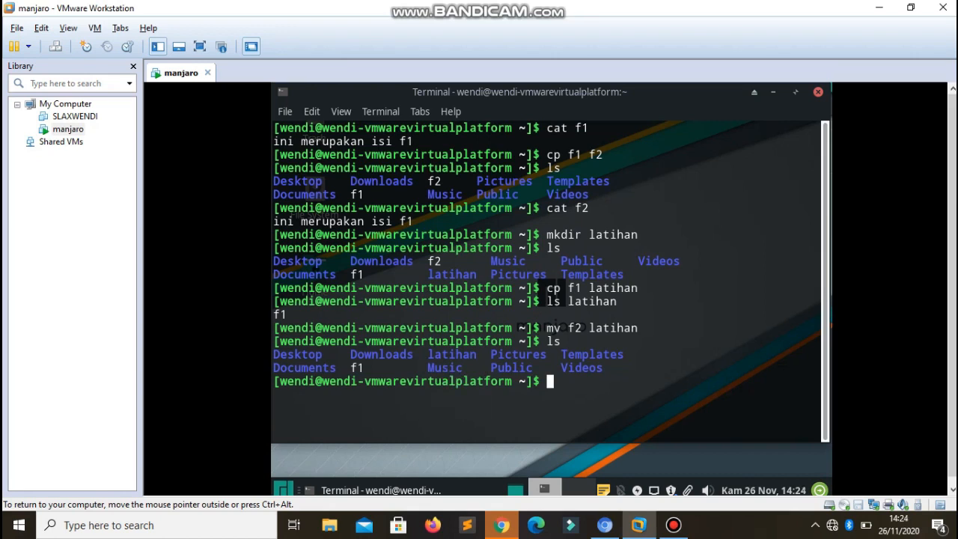
- List the contents of the latihan directory with ls
text(ls ta)
key(BackSpace)
key(BackSpace)
text(latihan)
key(Return)
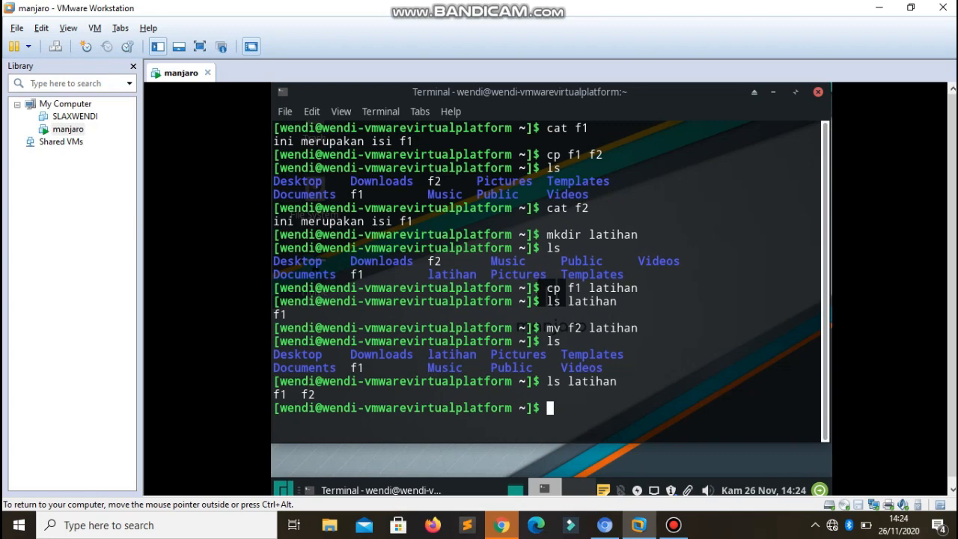
- Clear the terminal and delete f1 from the home directory with rm, listing the directory before and after
text(clear)
key(Return)
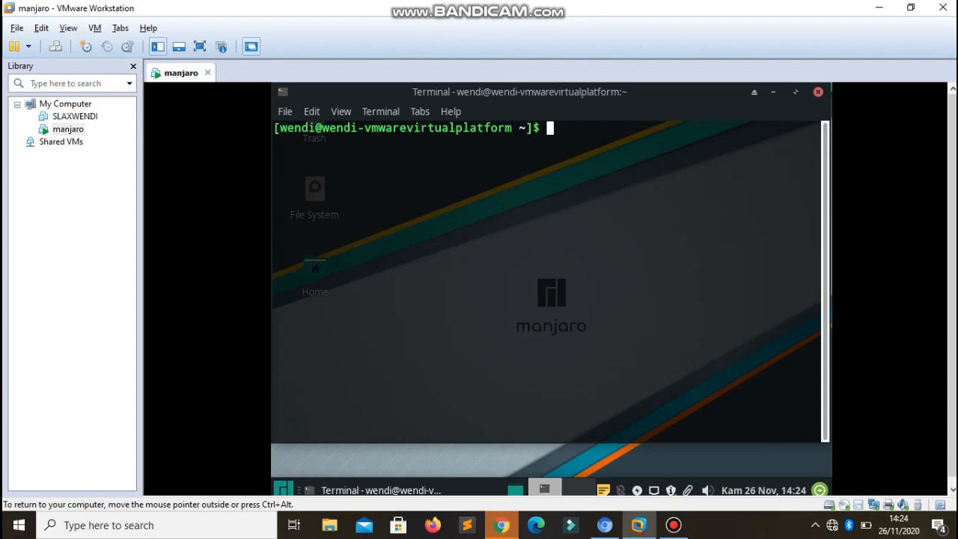
text(ls)
key(Return)
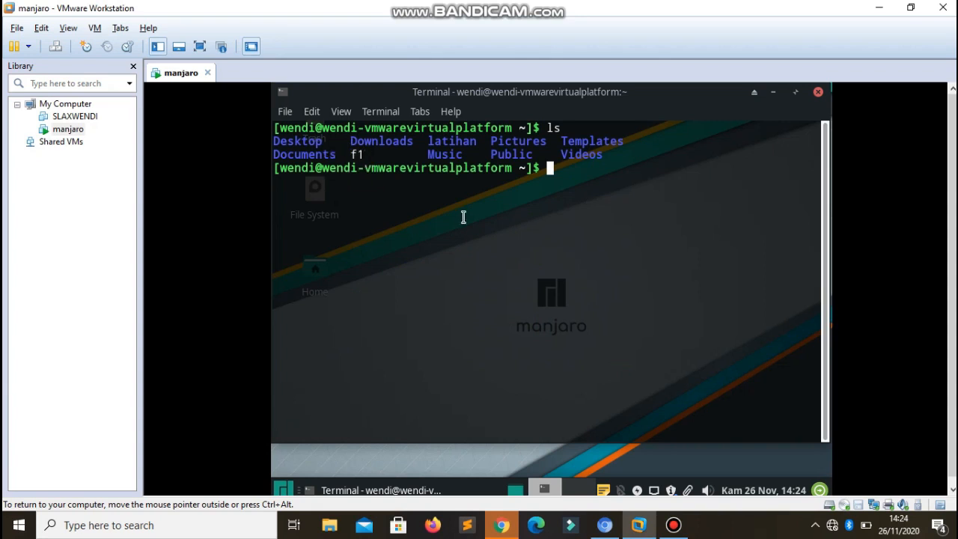
text(rm f1)
key(Return)
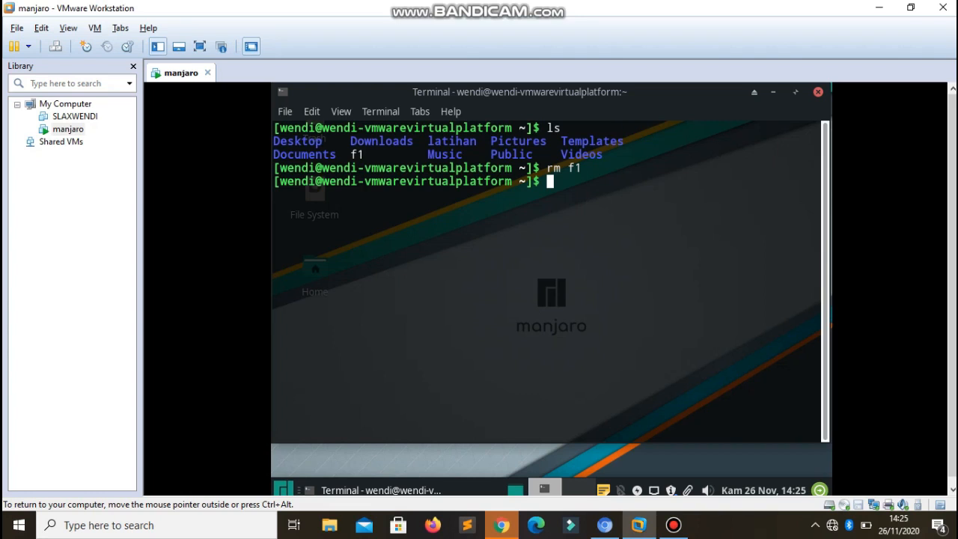
text(ls)
key(Return)
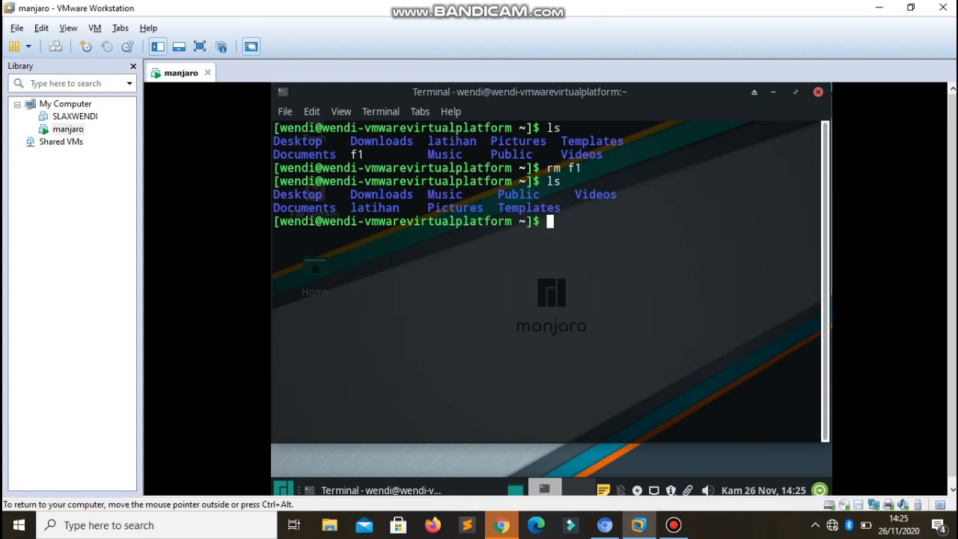
- Try to remove the latihan directory with rm without any option
text(f)
key(BackSpace)
text(rm latihan)
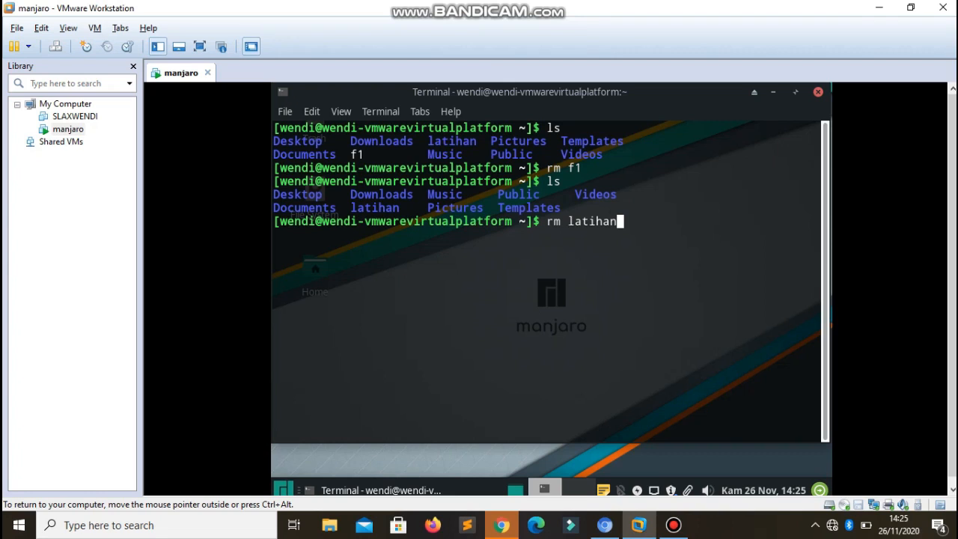
key(Return)
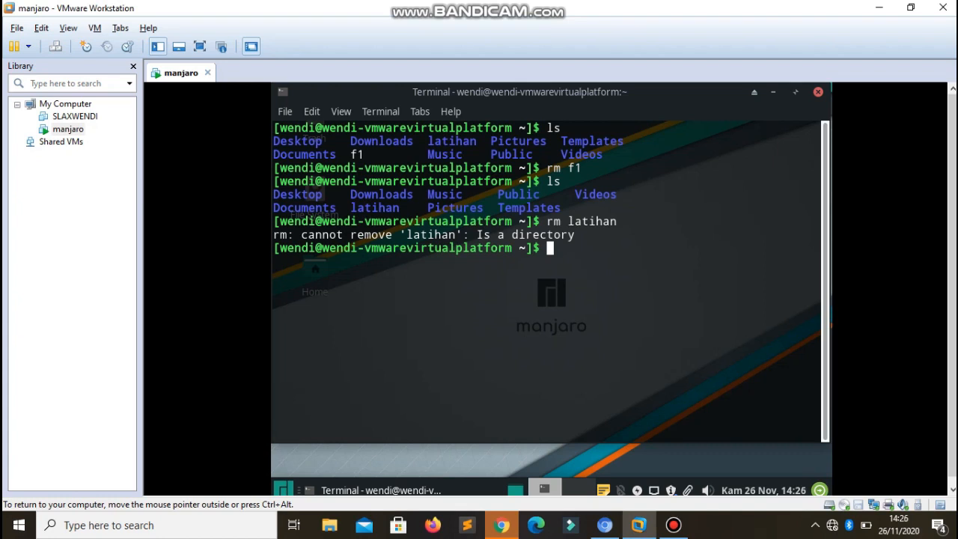
- Delete the latihan directory recursively with rm -r, check with ls, and exit the terminal
text(rm -r latihan)
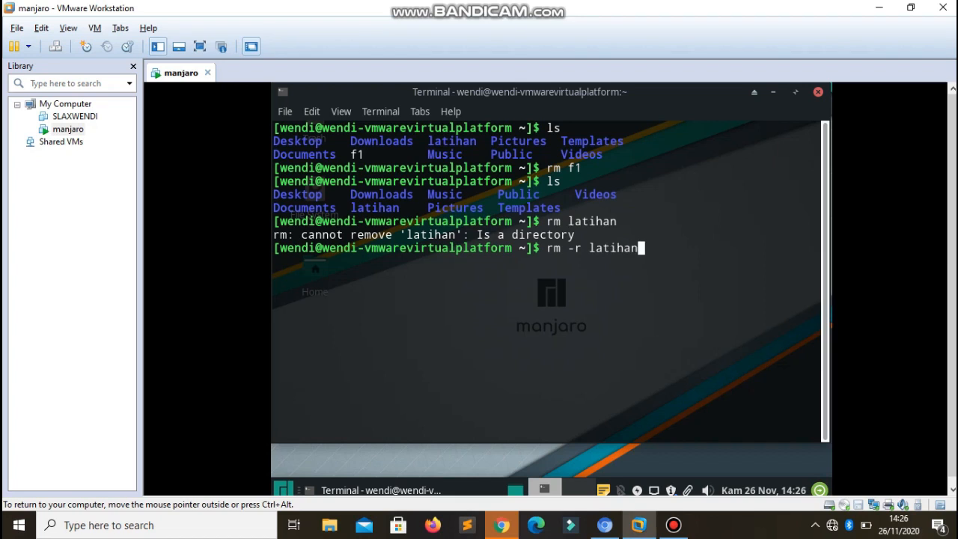
key(Return)
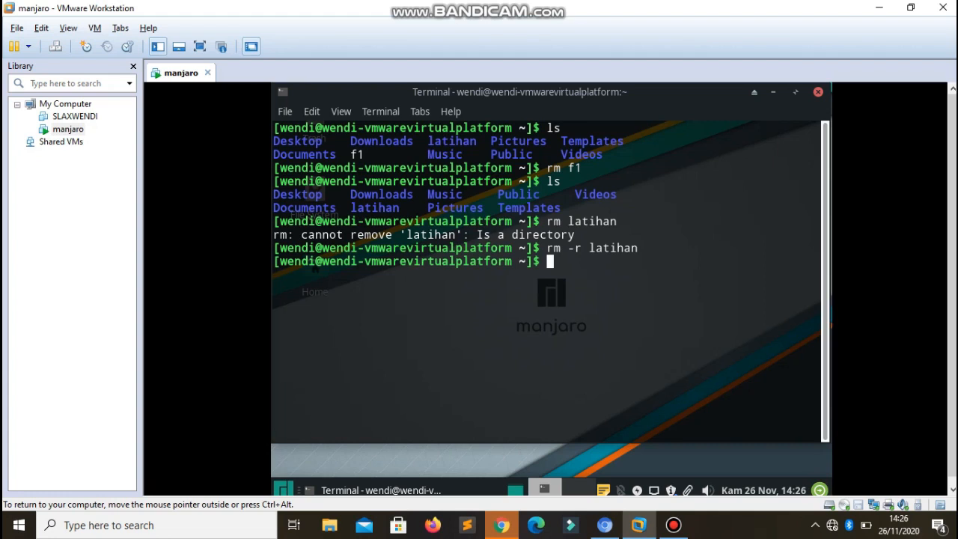
text(ls)
key(Return)
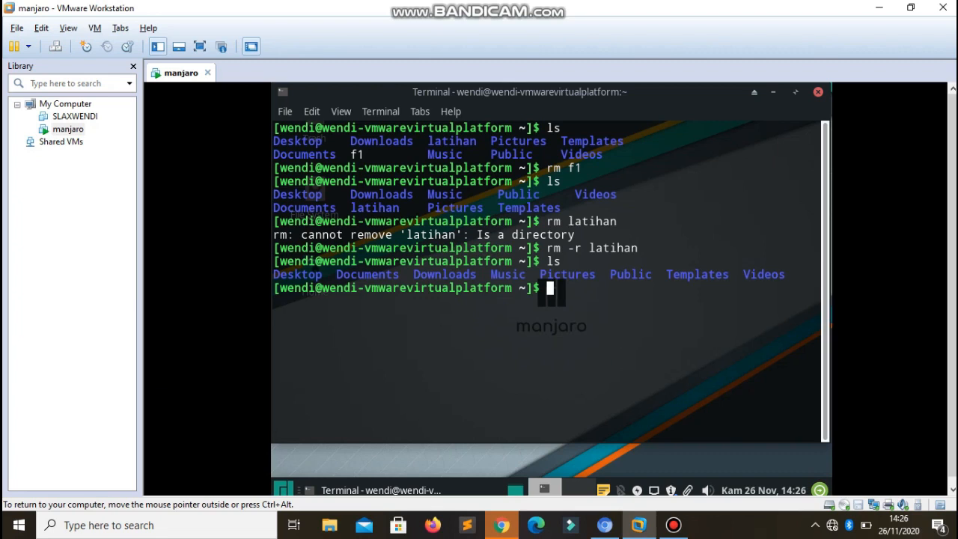
text(exit)
key(Return)
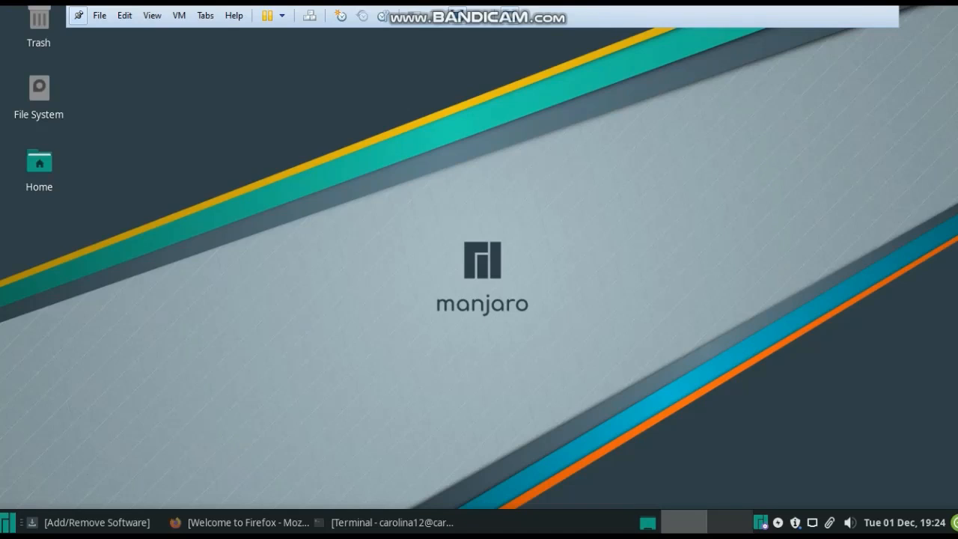
- Open Add/Remove Software by searching the applications for "add", and clear its spotify package search
click(9, 523)
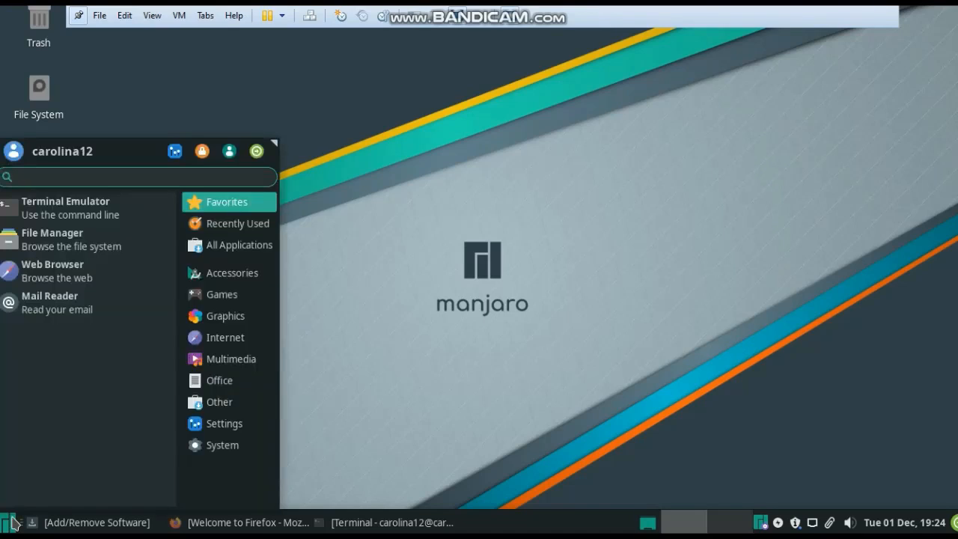
text(add)
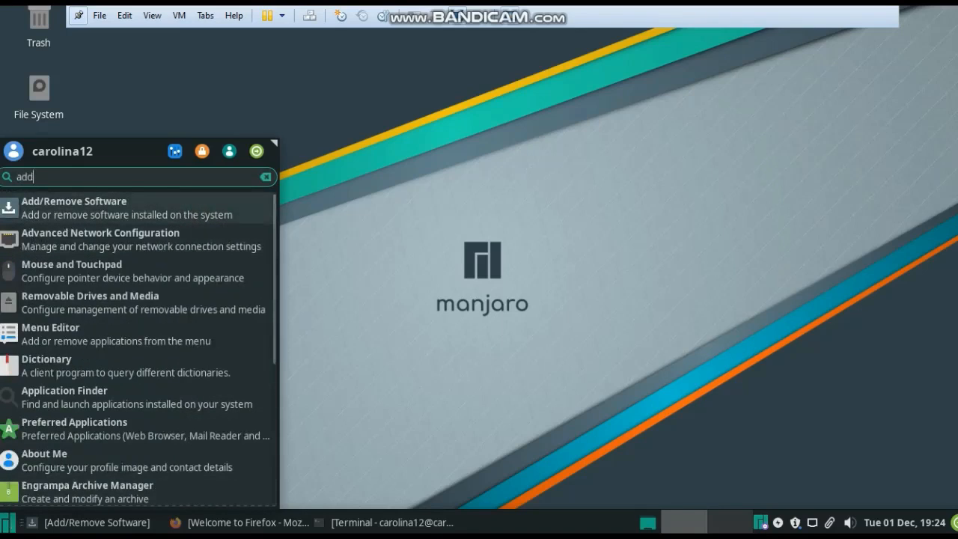
click(66, 217)
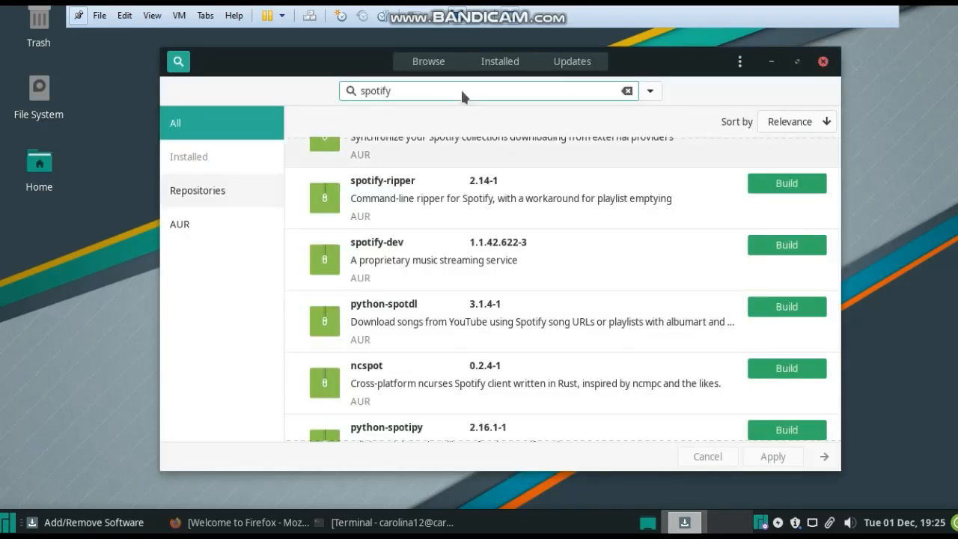
click(627, 90)
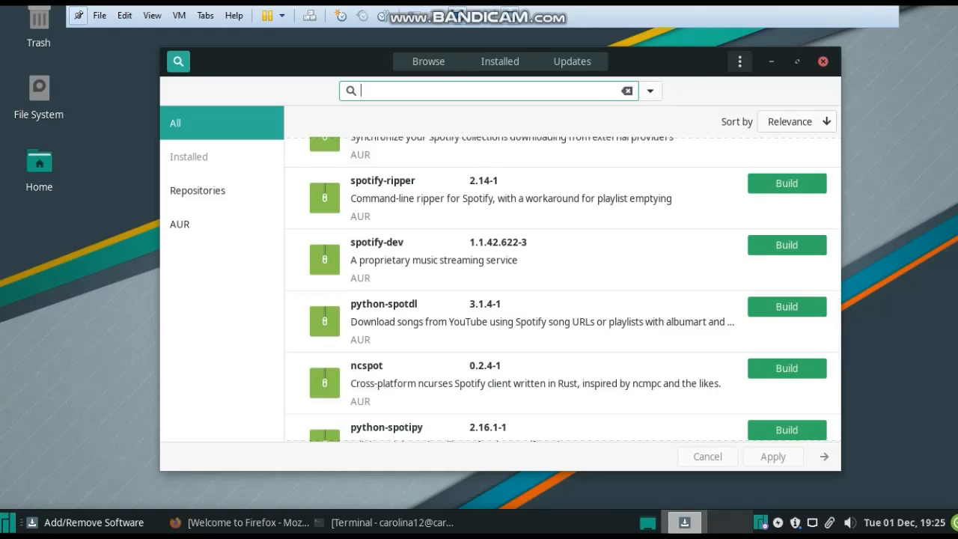
- Open the package manager's preferences, authenticating with the account password, and show the AUR settings
click(740, 61)
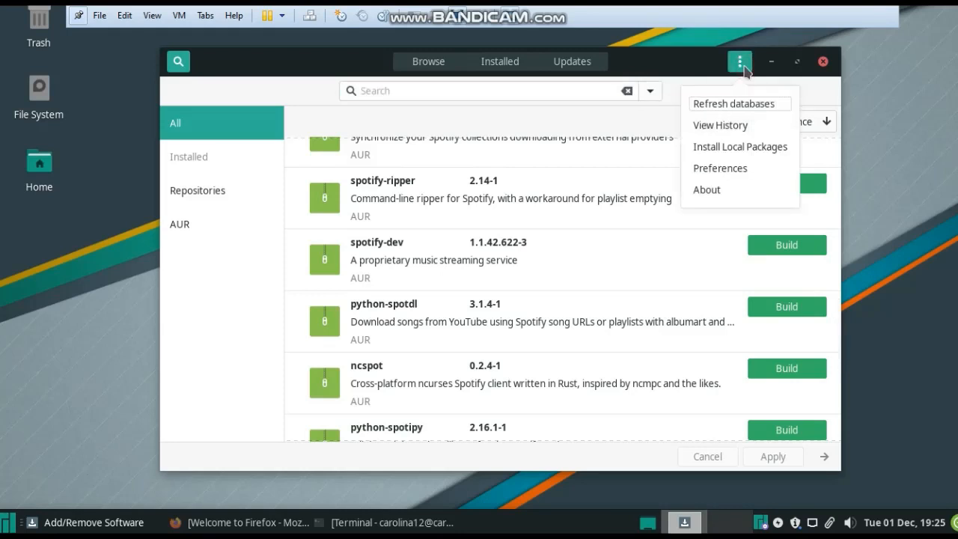
click(736, 165)
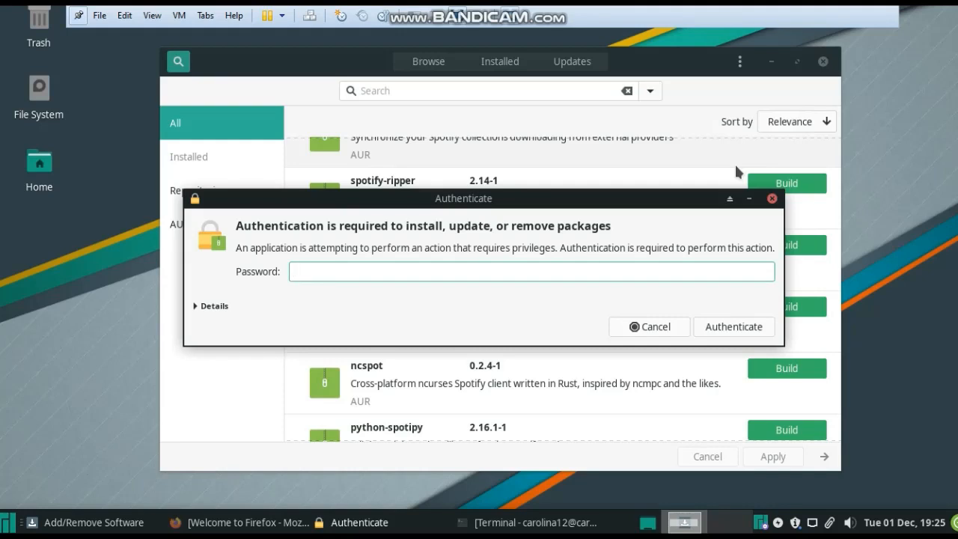
text(•••••••••••••)
key(Return)
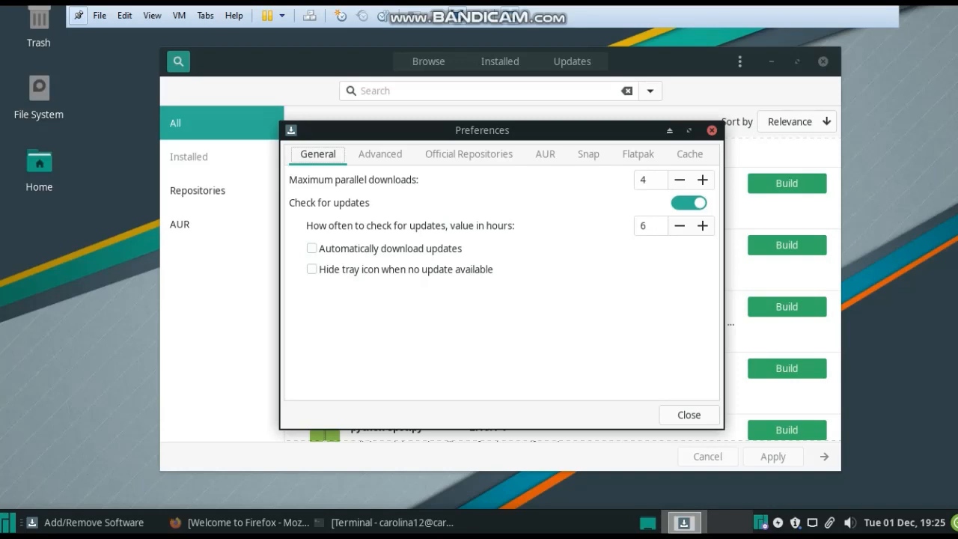
click(550, 157)
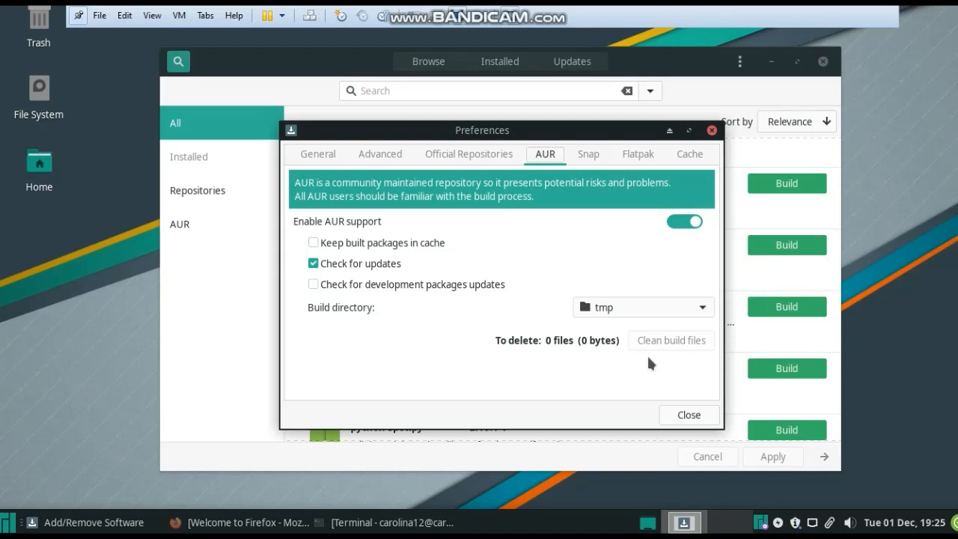
- Close the preferences and minimise the package manager, switching to Firefox by searching the applications for "fire"
click(688, 415)
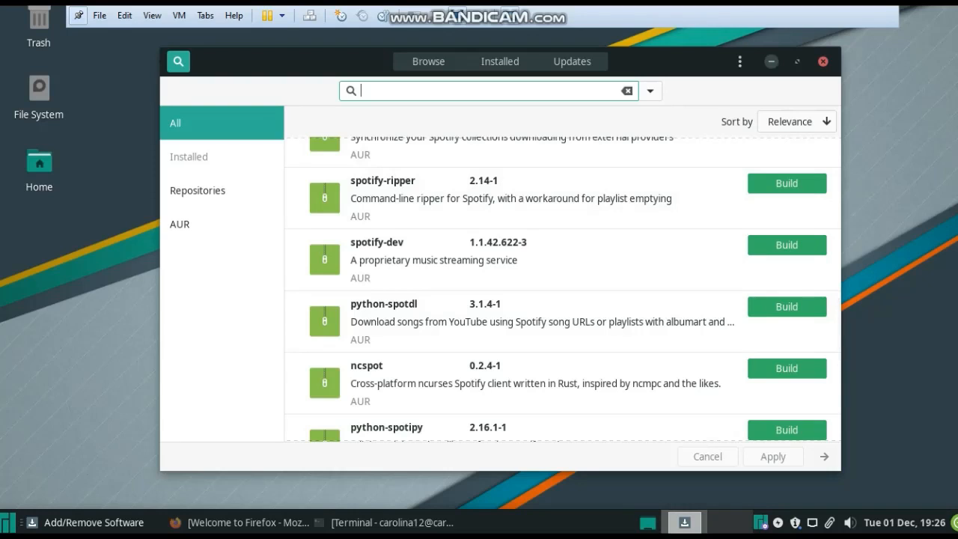
click(771, 61)
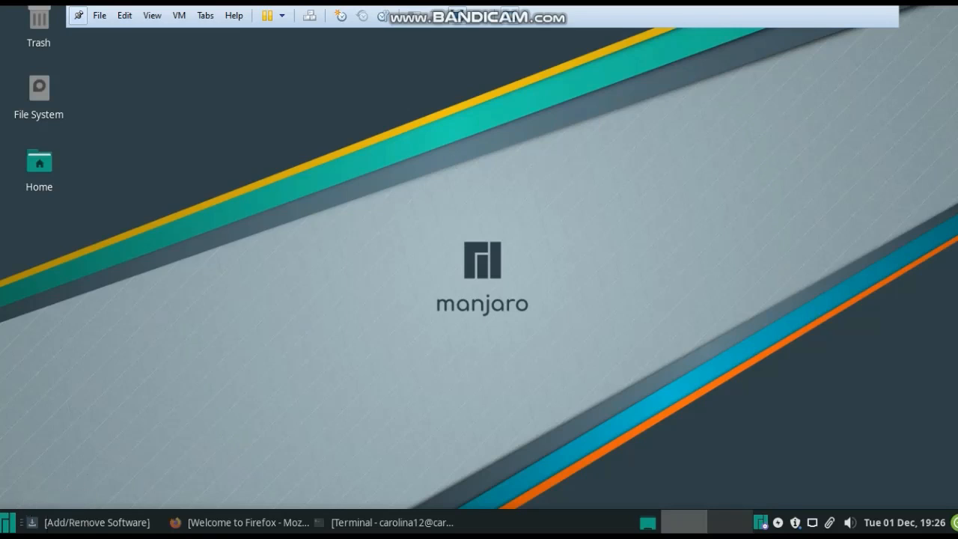
click(7, 524)
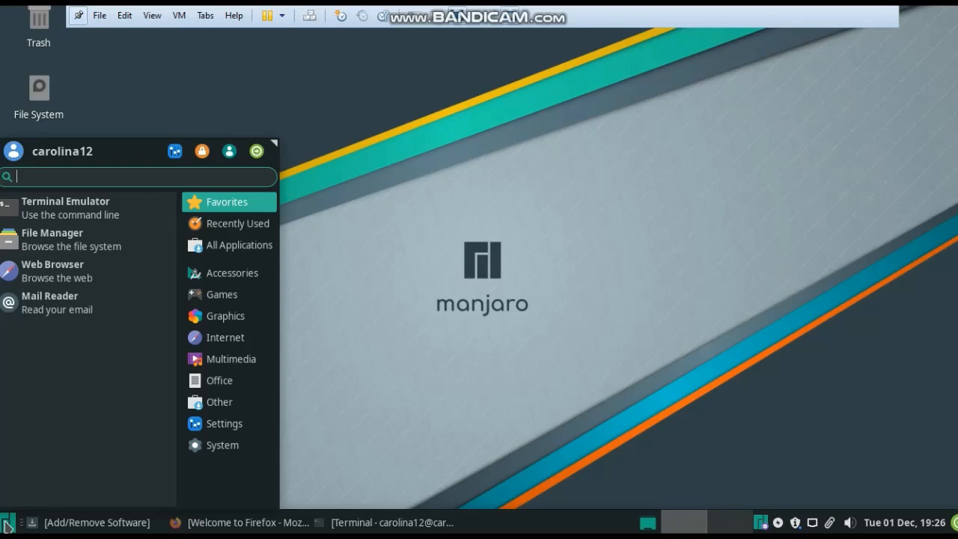
text(fire)
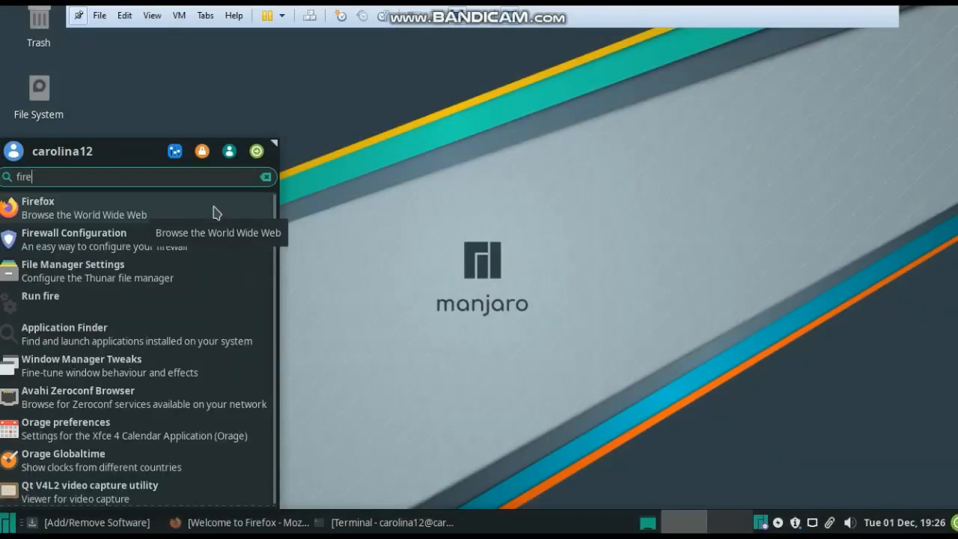
click(213, 213)
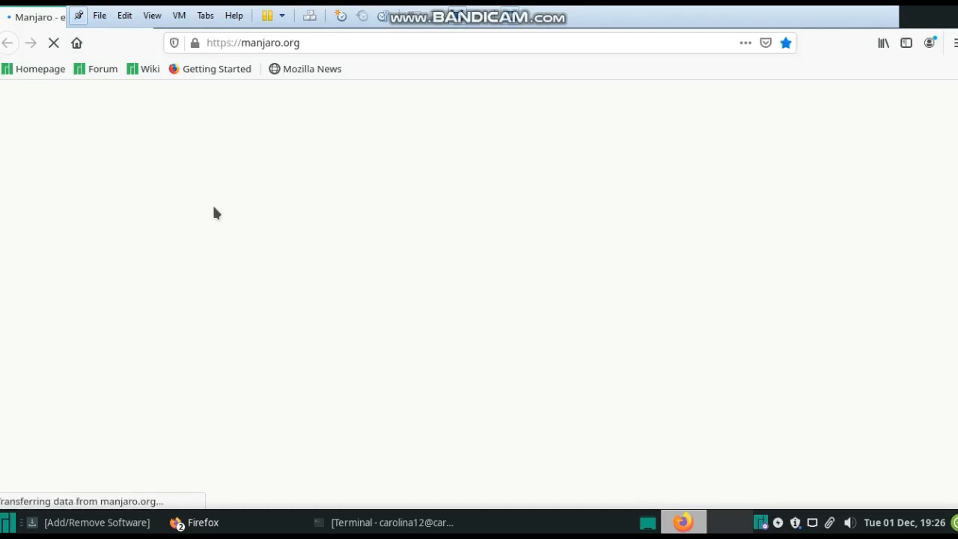
- Replace the browser's address with flathub.org and load the Flathub site
click(328, 50)
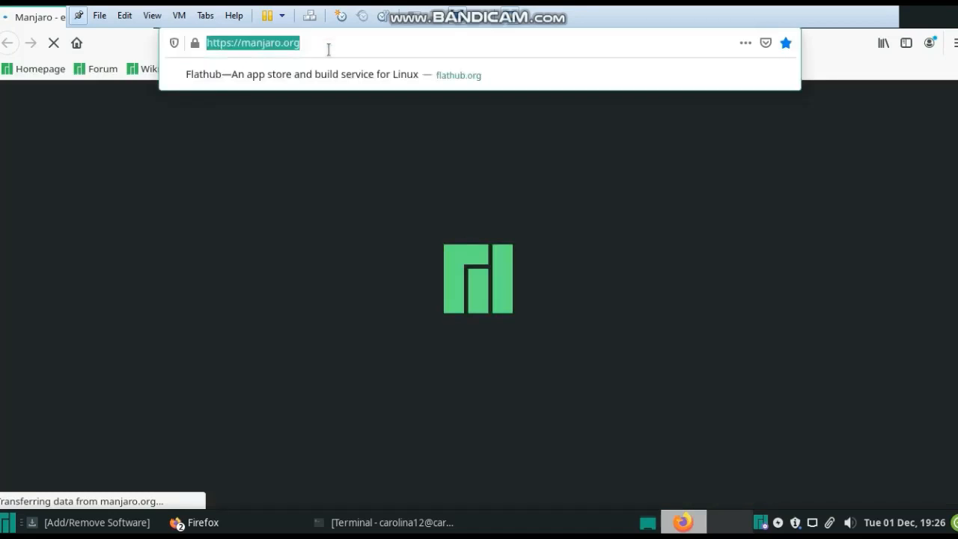
key(BackSpace)
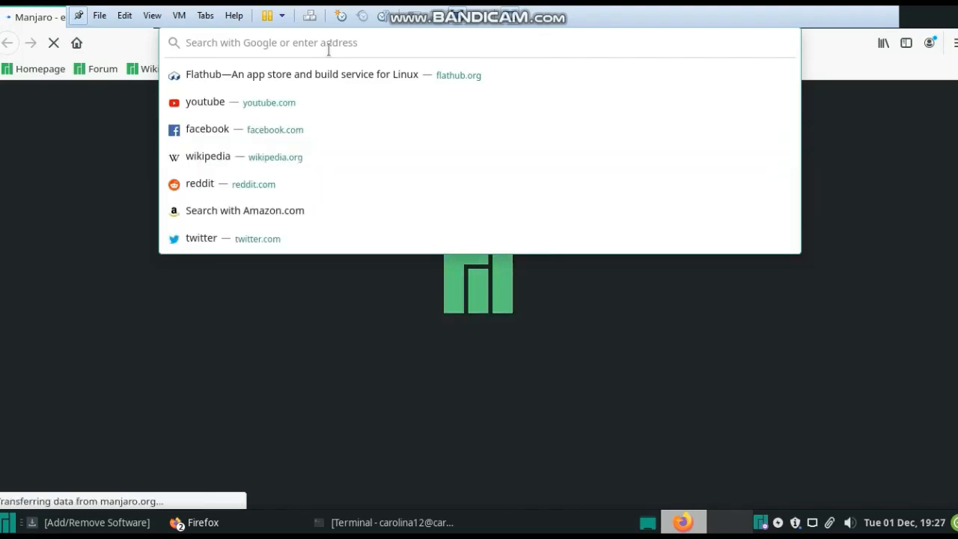
text(flat)
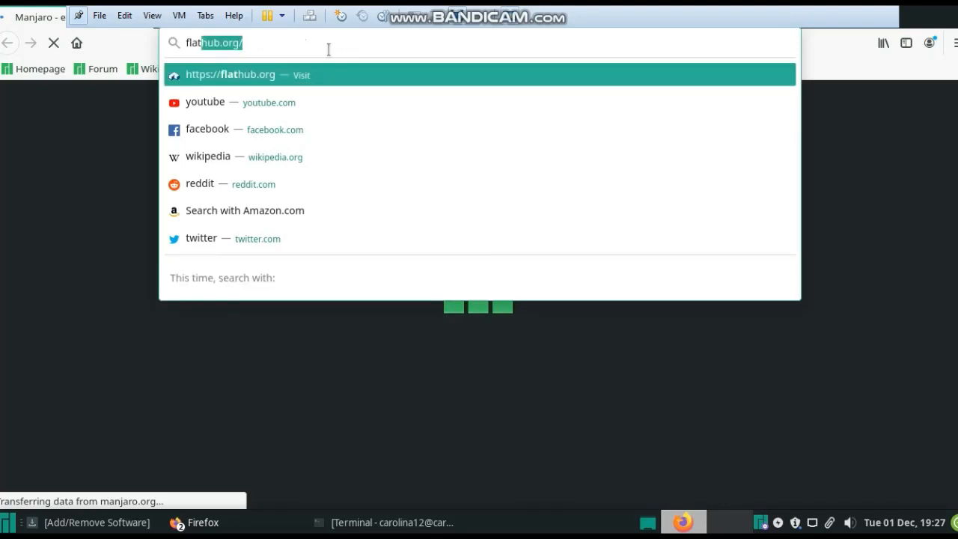
text(hub.)
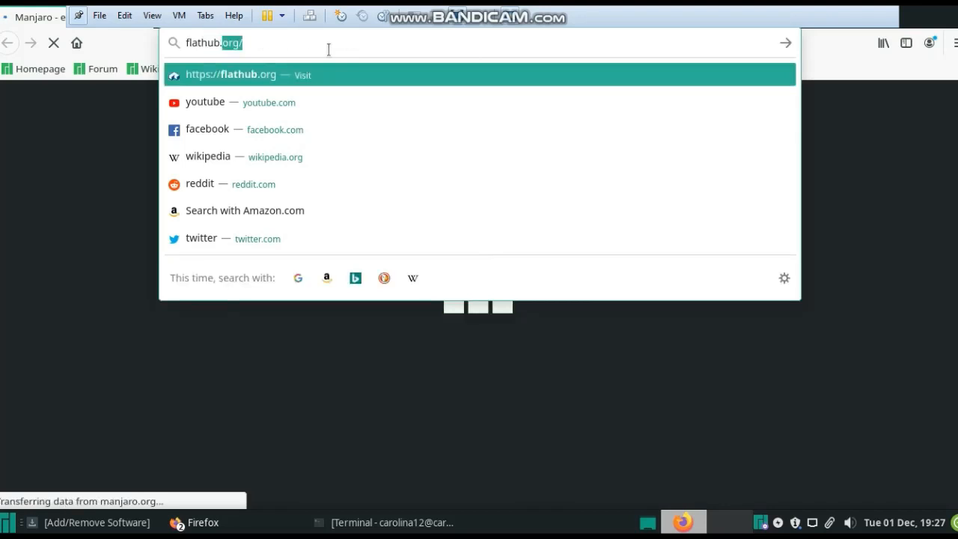
text(org)
key(Return)
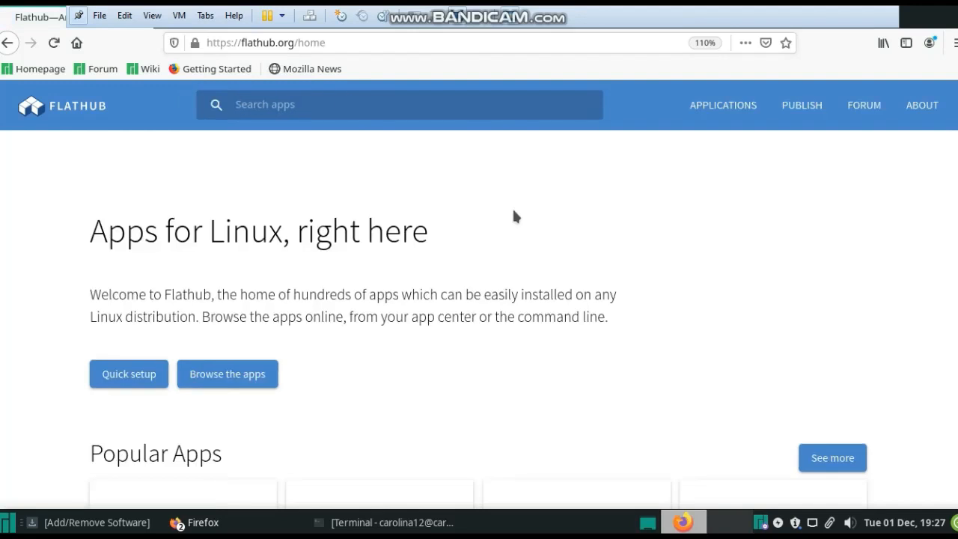
- Look through the Flathub home page's popular, new and updated, and editor's choice app sections
scroll(513, 217, down, 2)
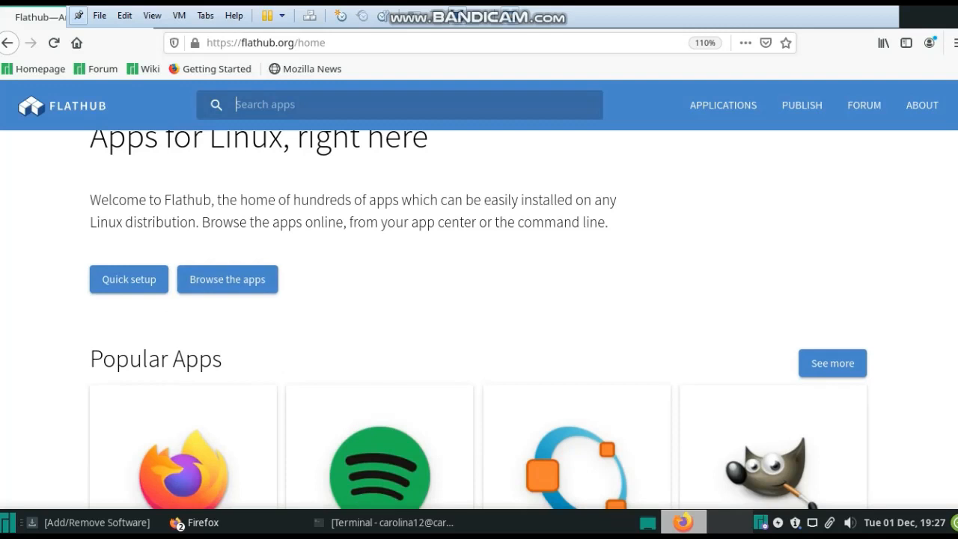
scroll(479, 320, down, 4)
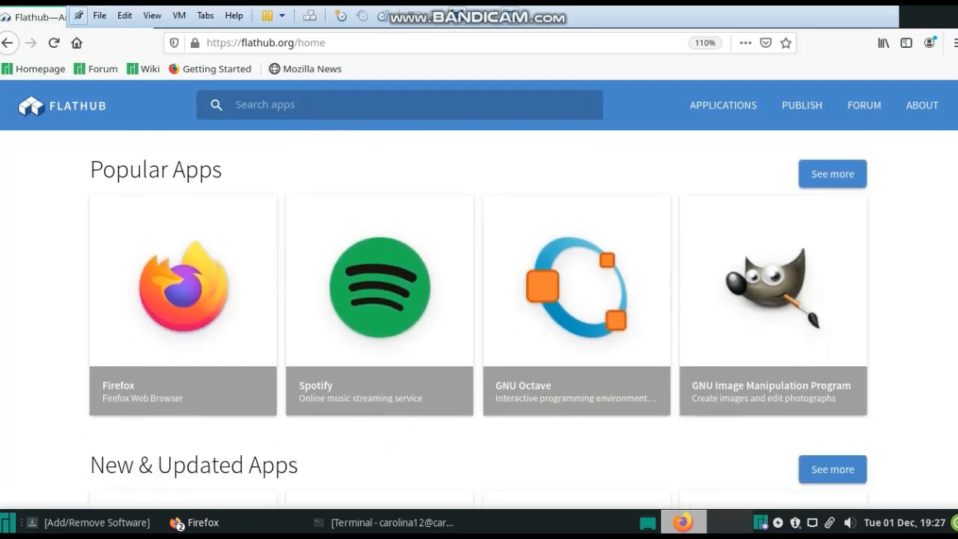
scroll(577, 300, down, 6)
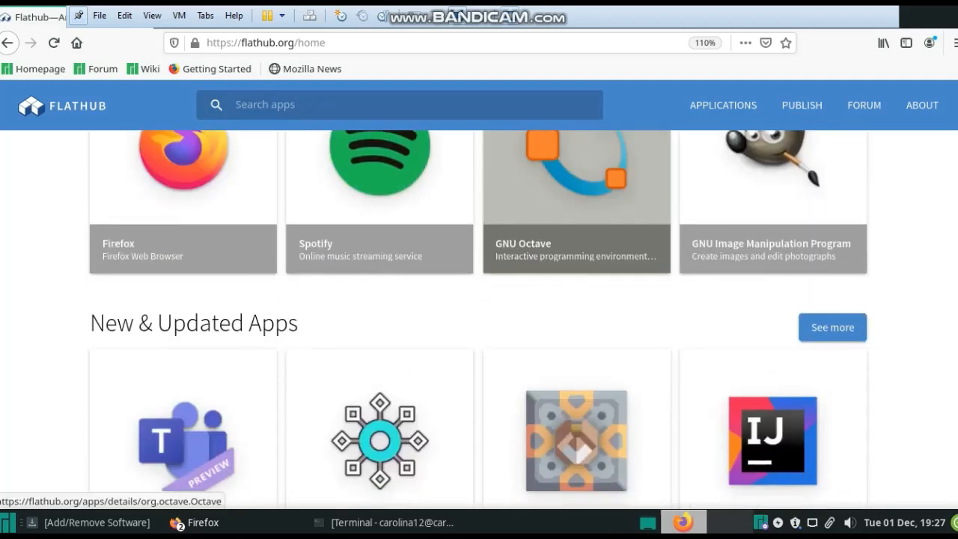
scroll(576, 300, down, 1)
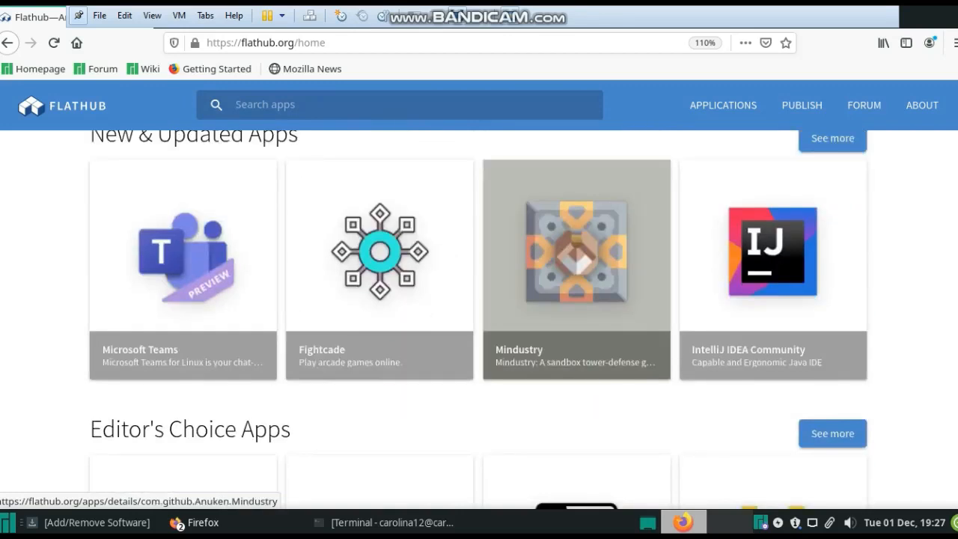
scroll(577, 300, down, 5)
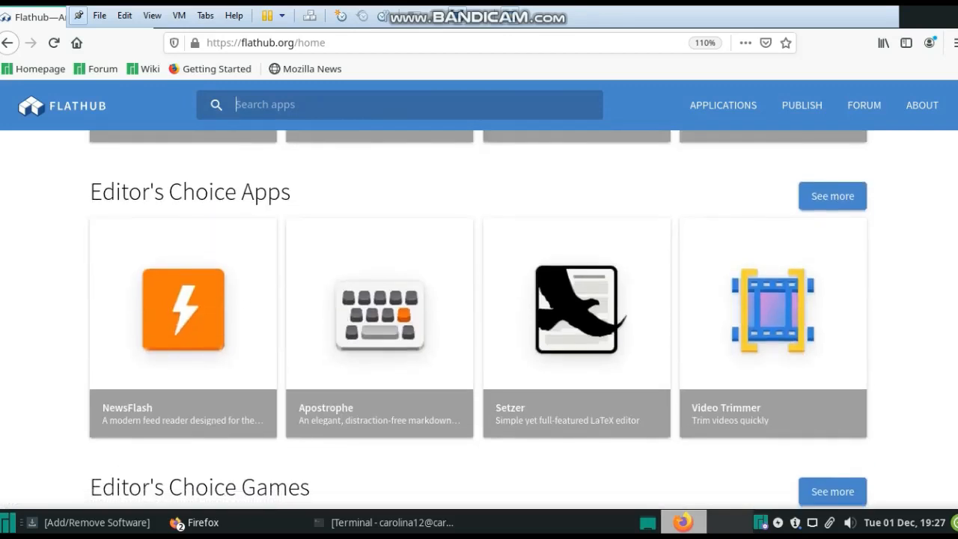
scroll(577, 225, down, 5)
scroll(576, 225, up, 3)
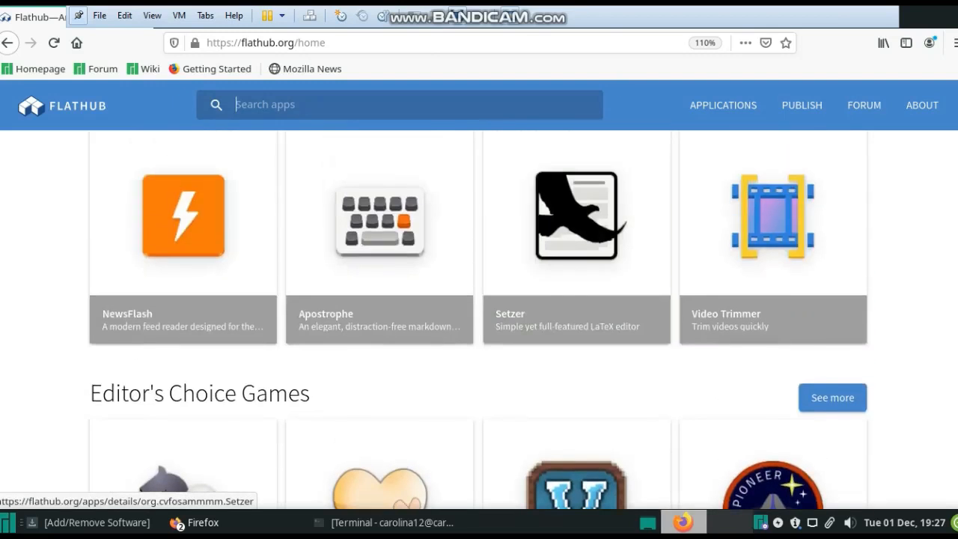
- Open Flathub's applications page and look through its app categories and featured app and game collections
click(710, 106)
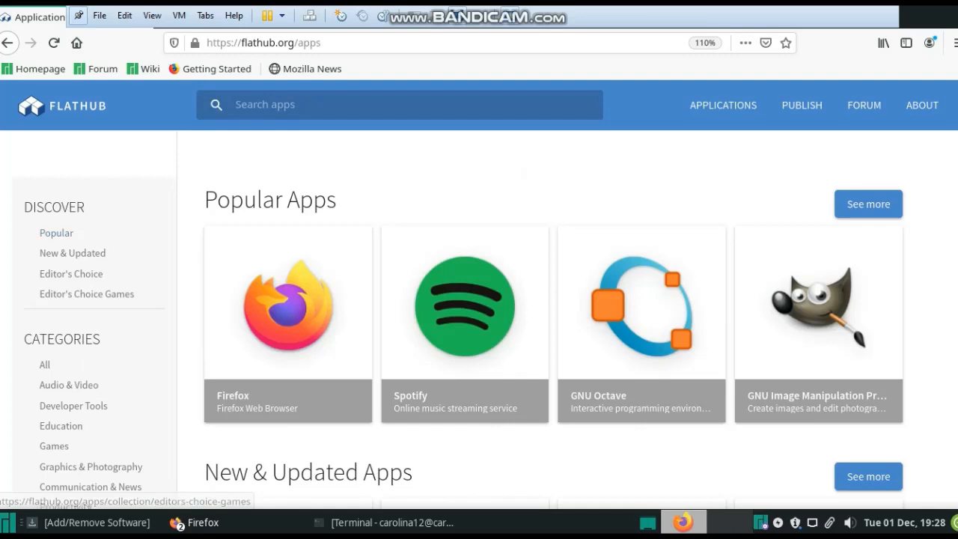
scroll(479, 322, down, 3)
scroll(479, 322, down, 1)
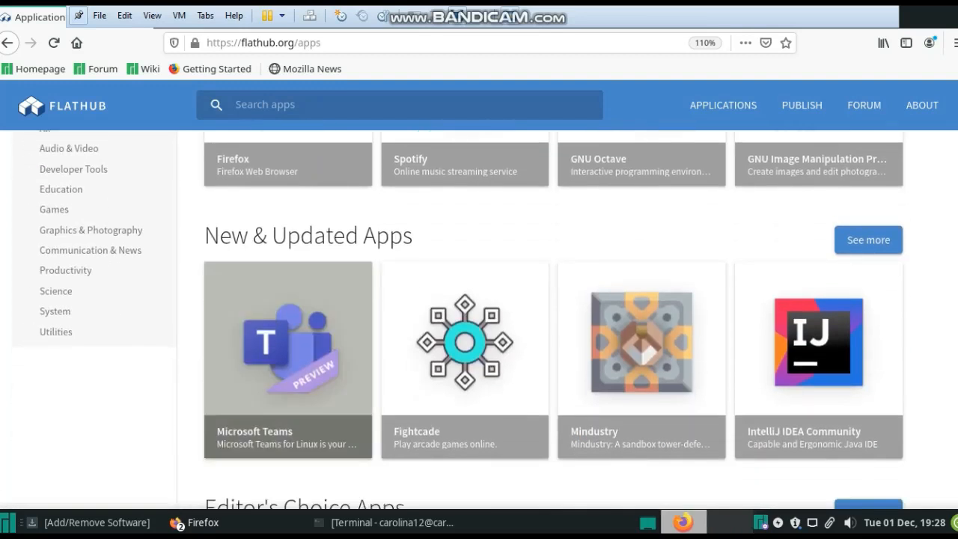
scroll(464, 322, down, 5)
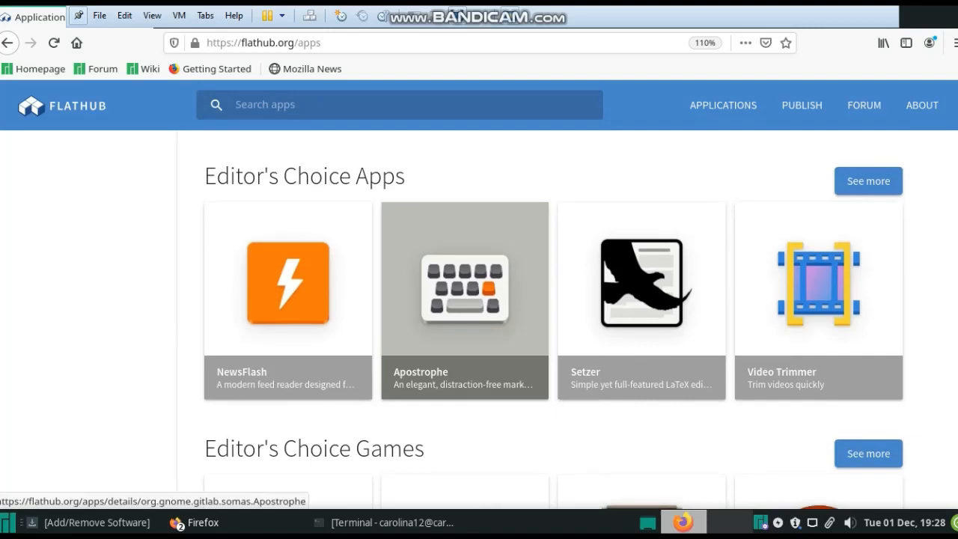
scroll(464, 321, down, 4)
scroll(464, 321, up, 6)
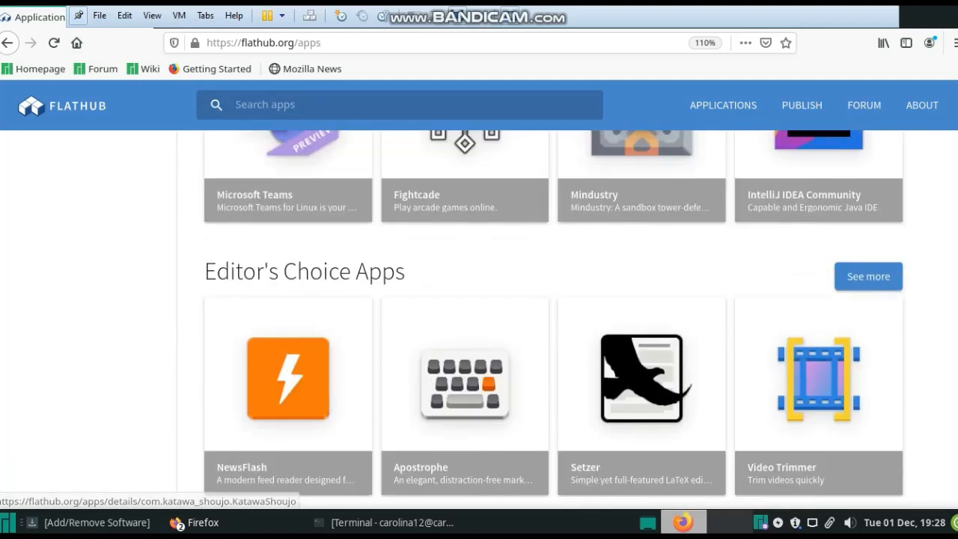
scroll(464, 187, up, 5)
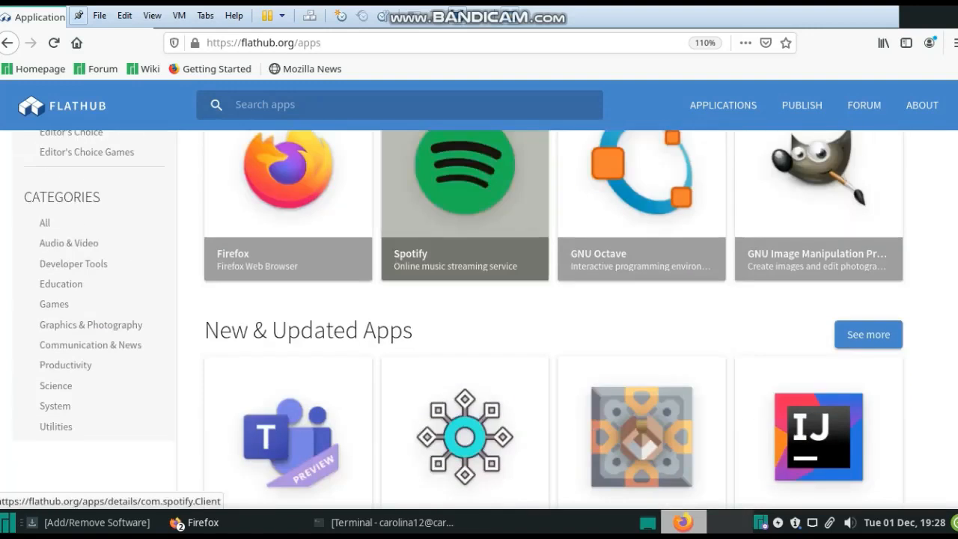
scroll(464, 187, up, 2)
scroll(464, 187, down, 4)
scroll(464, 188, down, 12)
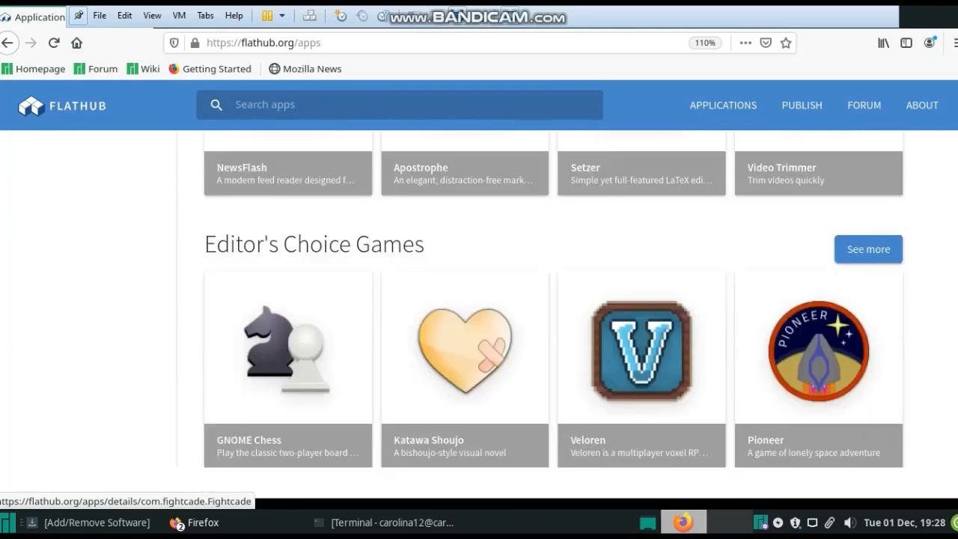
scroll(464, 217, up, 2)
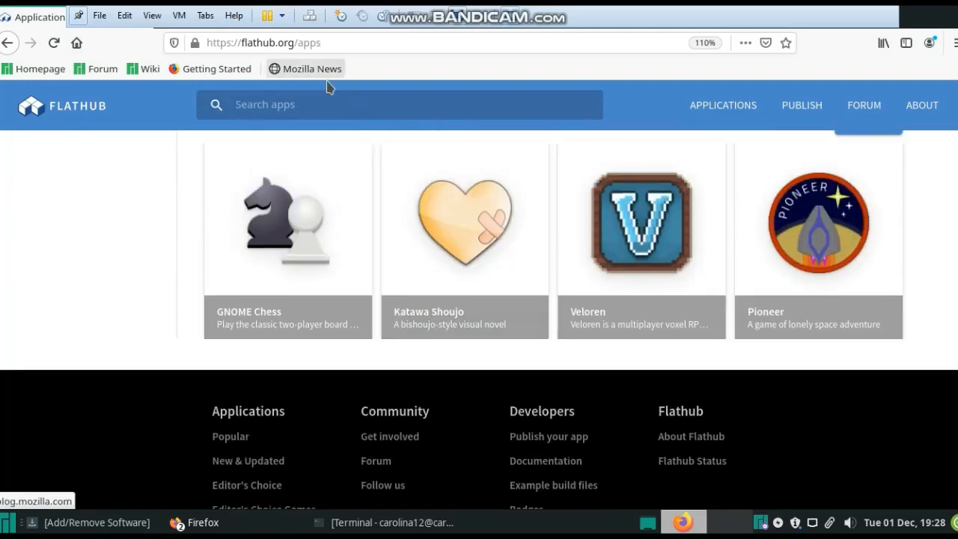
- Search Flathub for "zoom" and open the Zoom app's details page
click(310, 106)
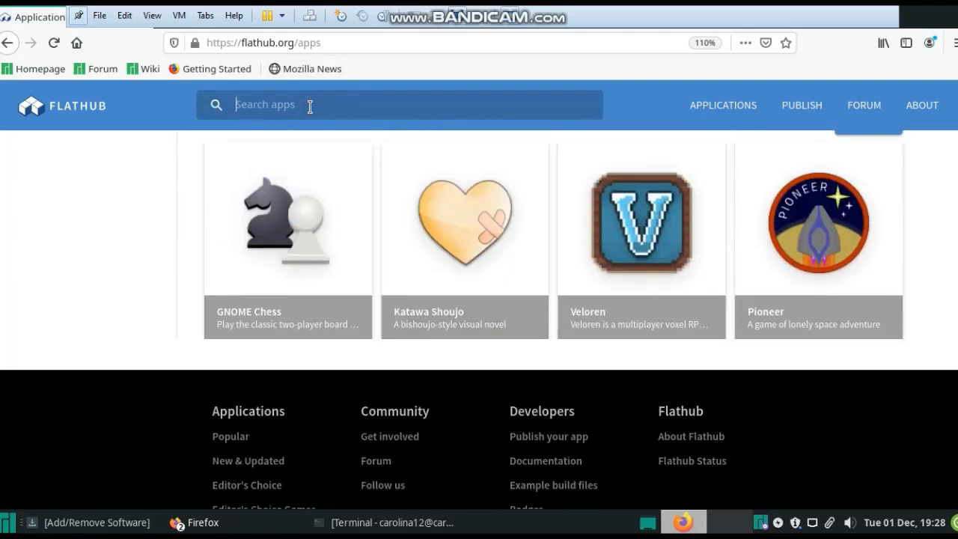
text(zoom)
key(Return)
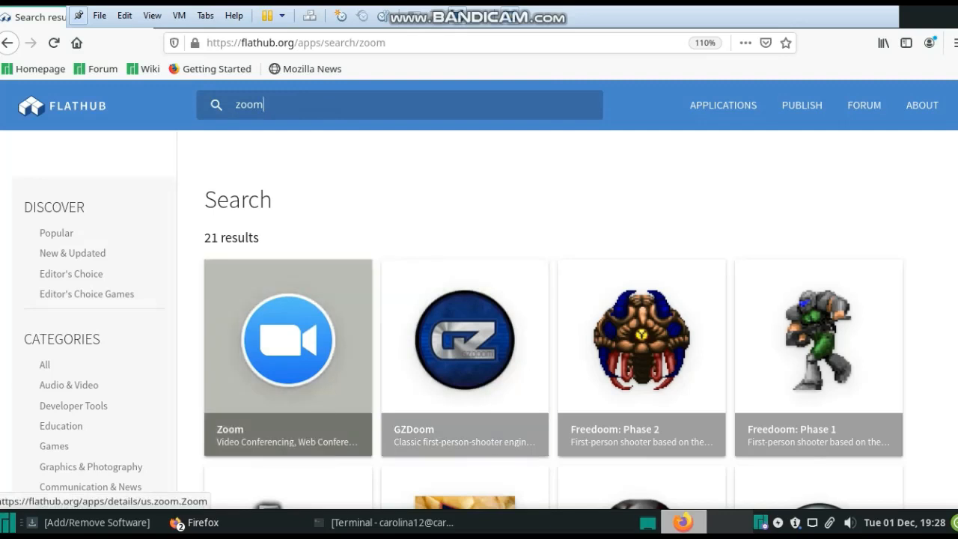
click(326, 374)
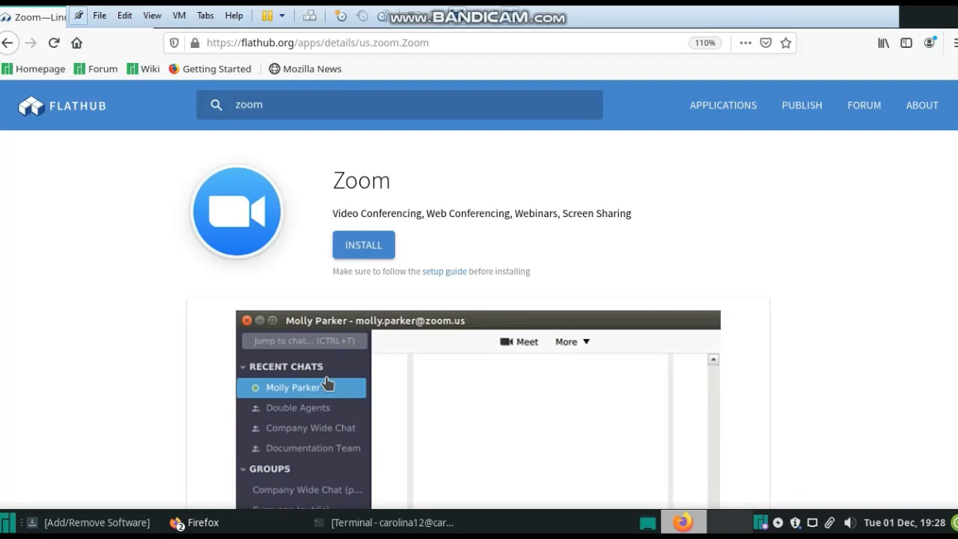
- Copy the flatpak install command from the command line instructions on Zoom's Flathub page
scroll(326, 383, down, 5)
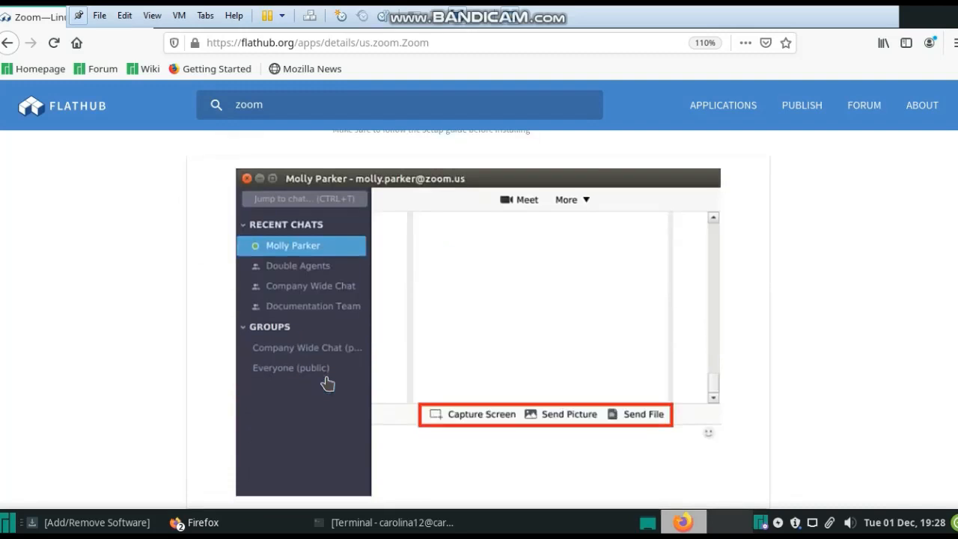
scroll(328, 383, down, 5)
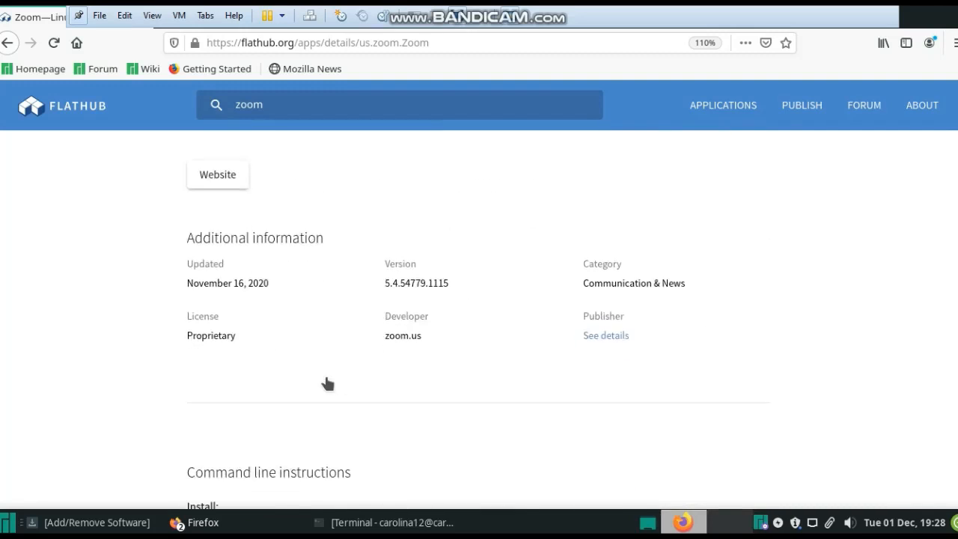
scroll(327, 384, down, 5)
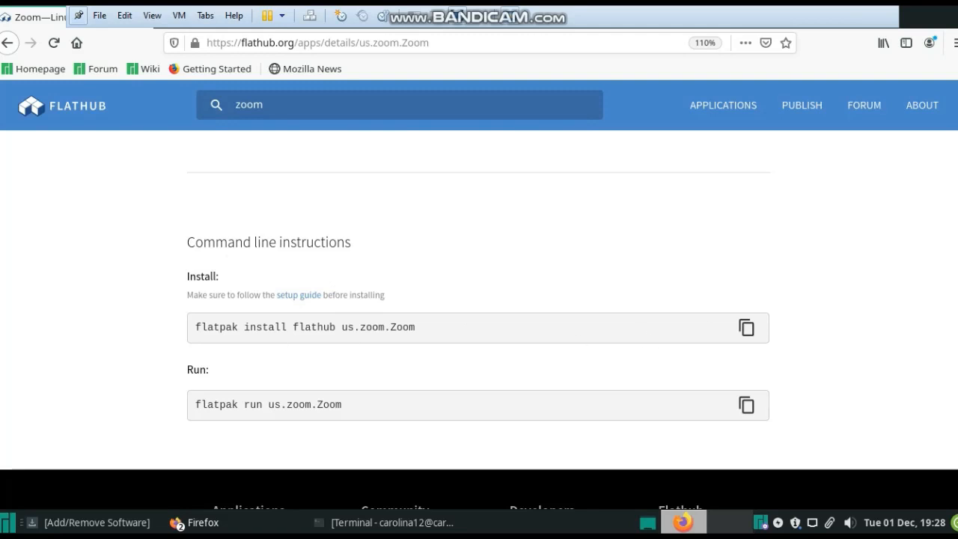
click(746, 327)
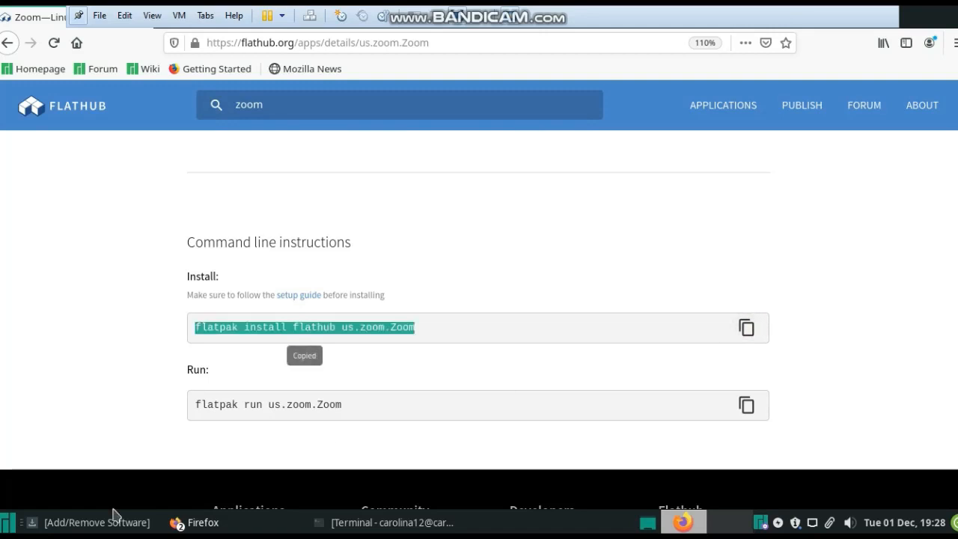
- Switch to a new terminal window, paste the command flatpak install flathub us.zoom.Zoom, and run it
click(5, 523)
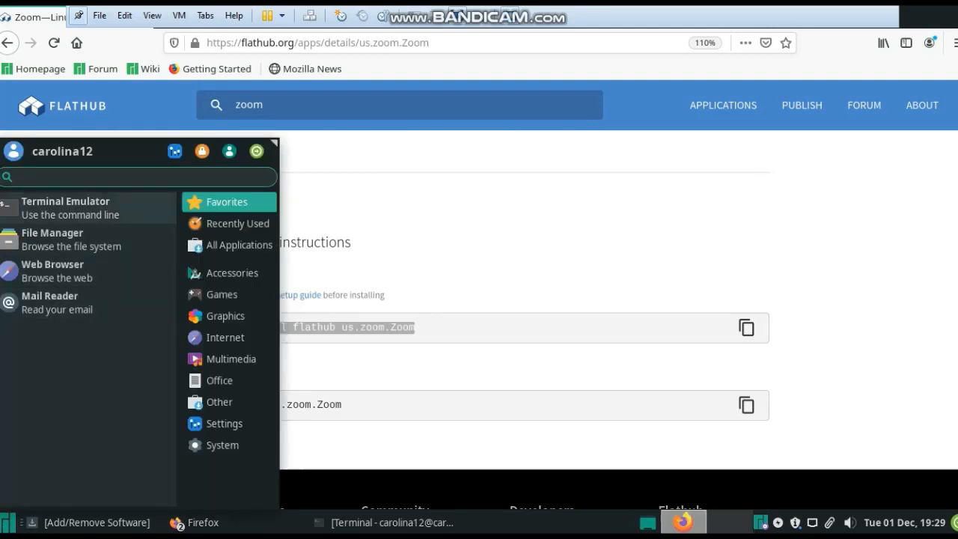
click(84, 217)
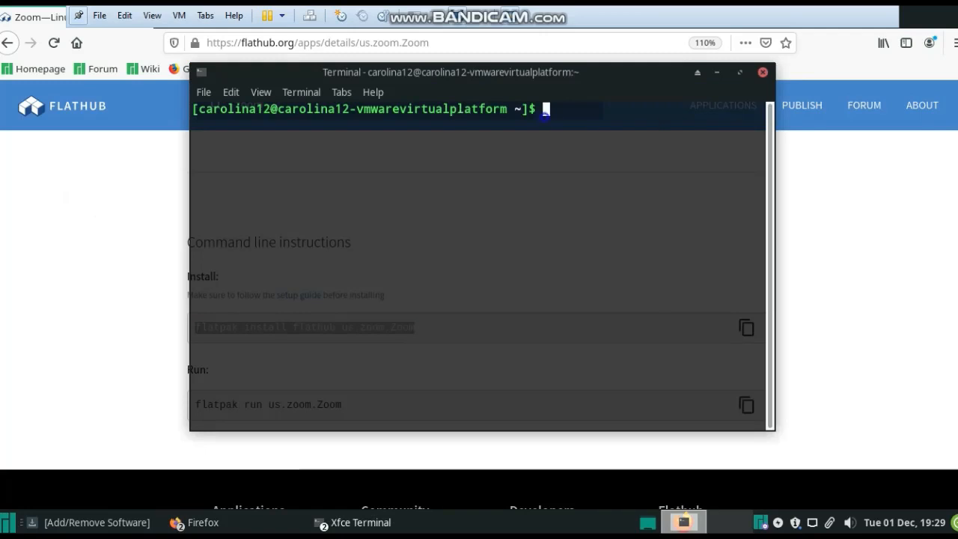
right_click(545, 115)
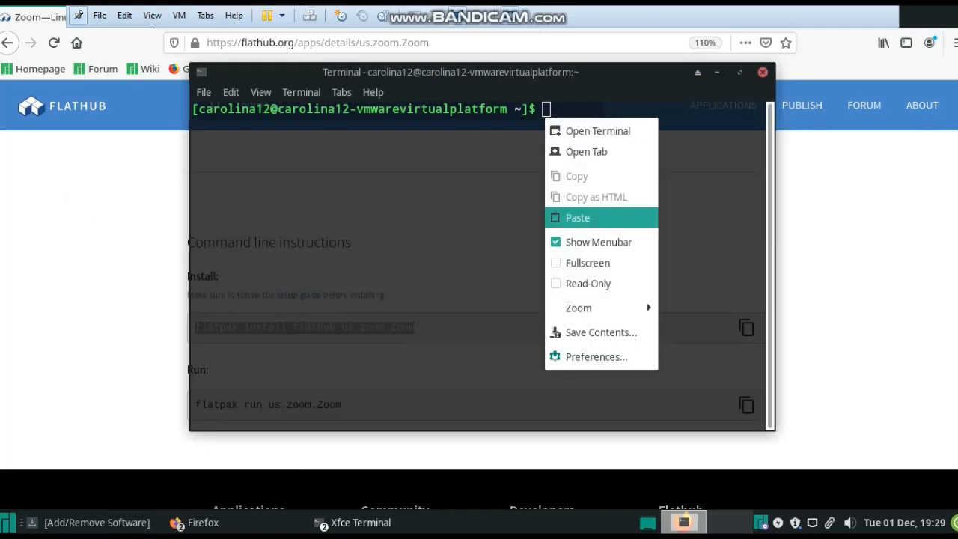
click(580, 217)
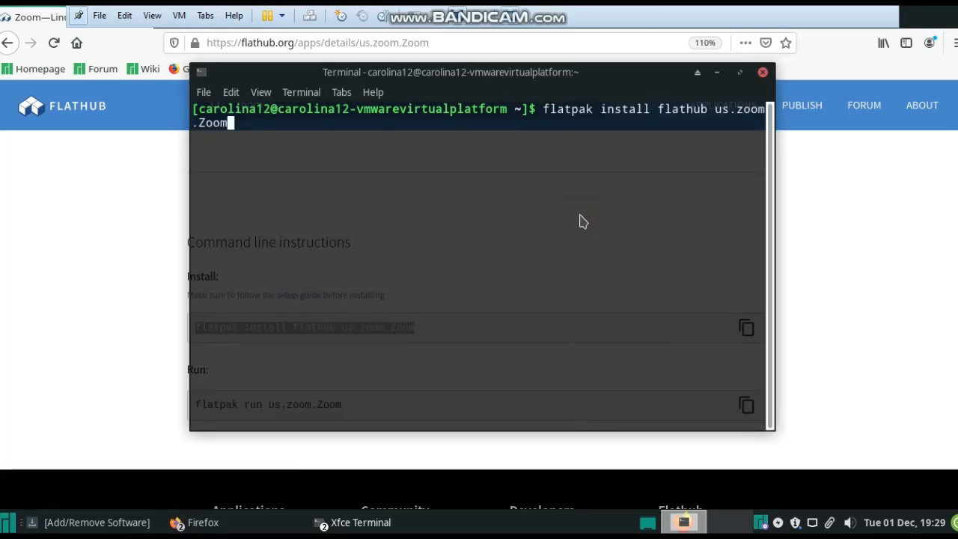
key(Return)
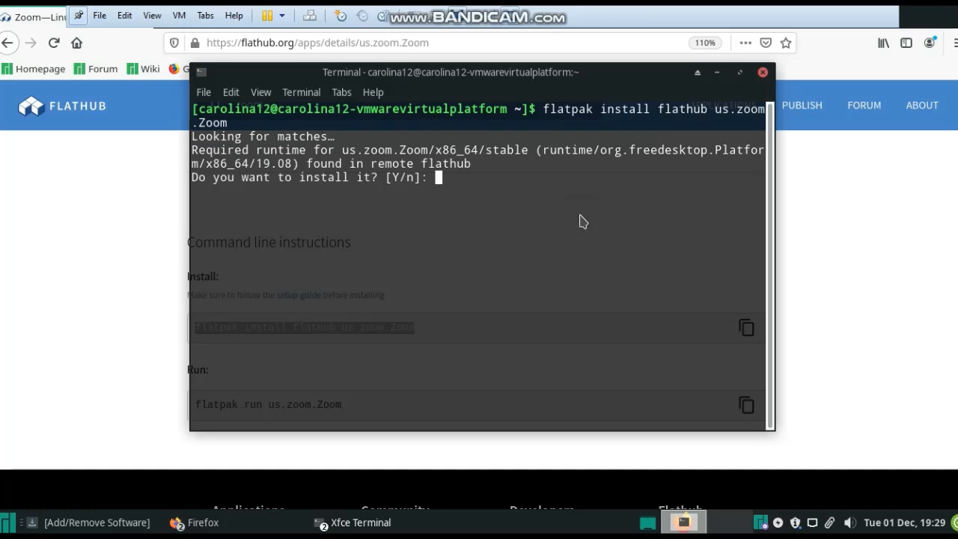
- Accept the required runtime and the system changes to install Zoom, and switch the virtual machine to full screen
key(Return)
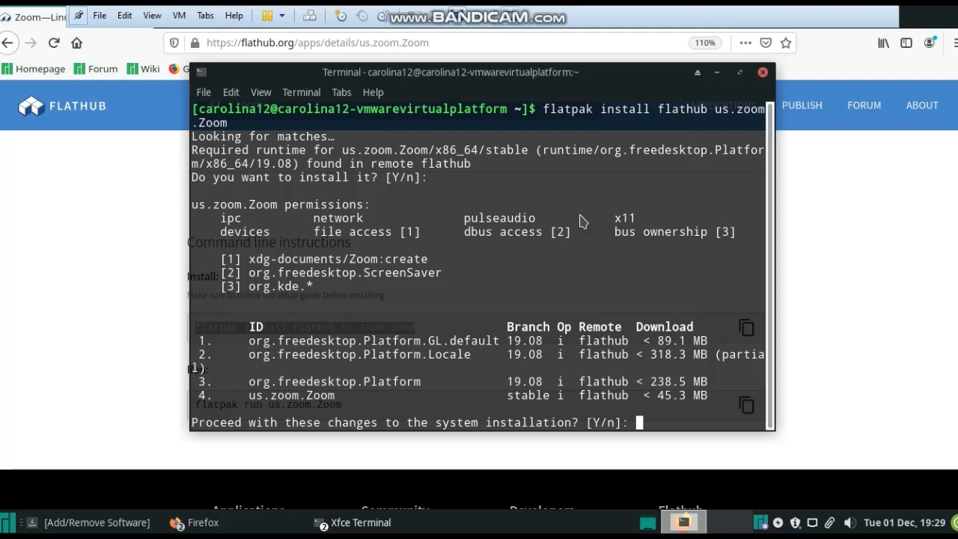
key(Return)
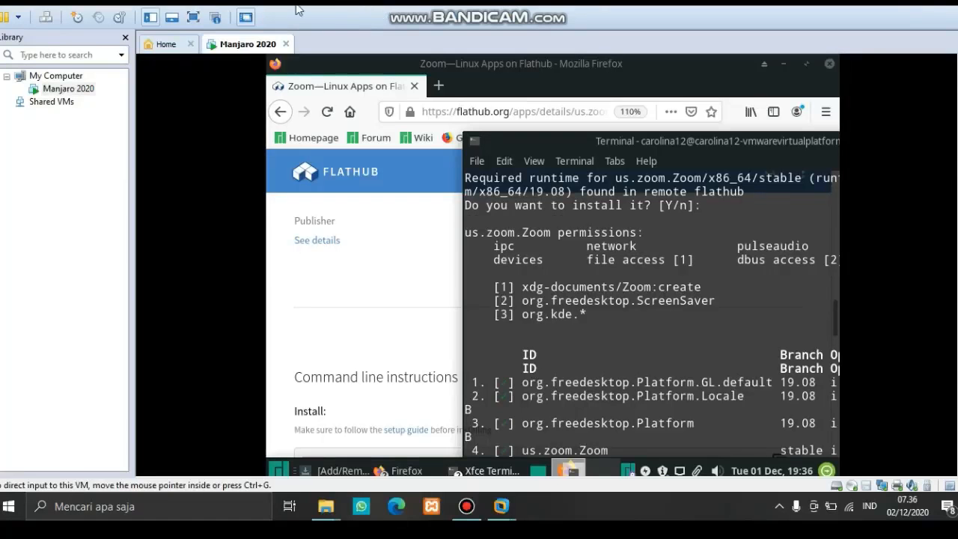
click(192, 20)
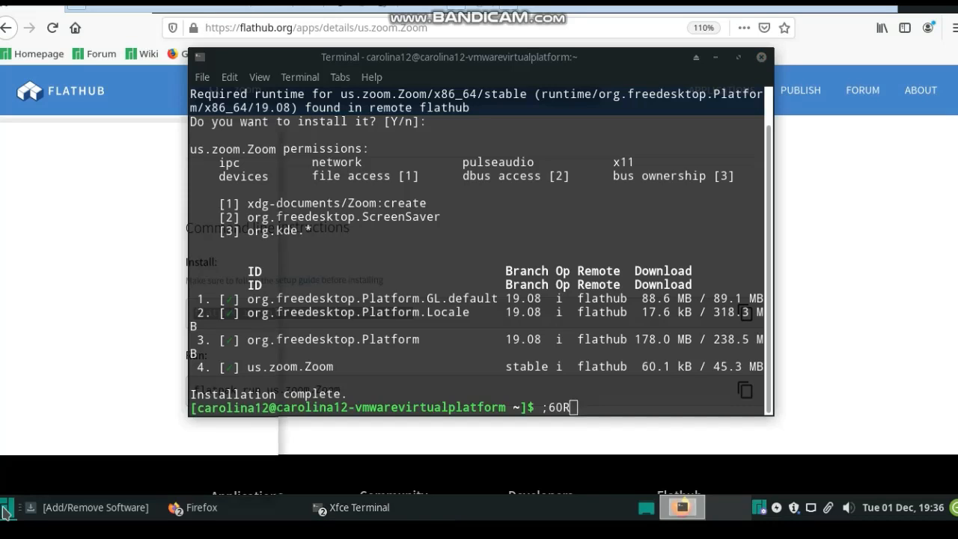
- Search the installed applications for "zoo" and launch Zoom
click(4, 512)
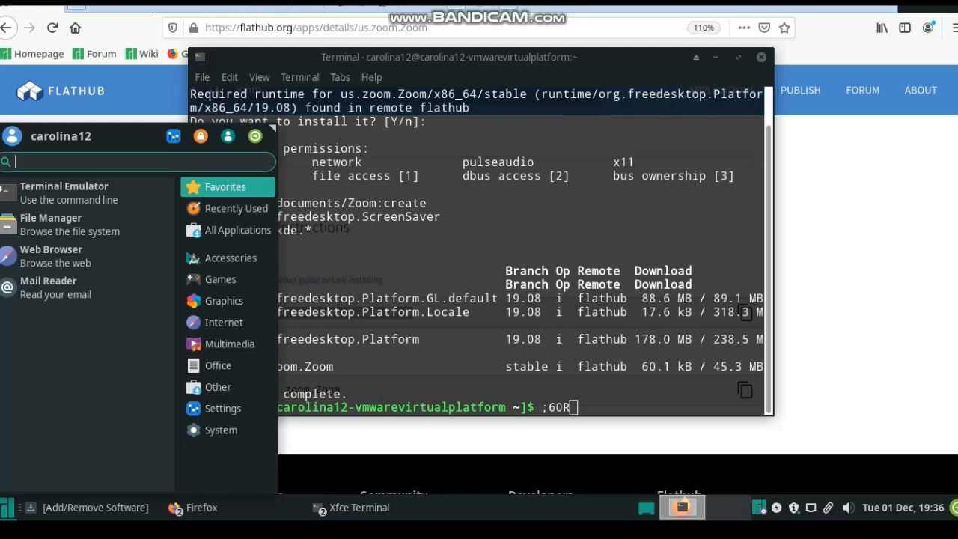
text(zoo)
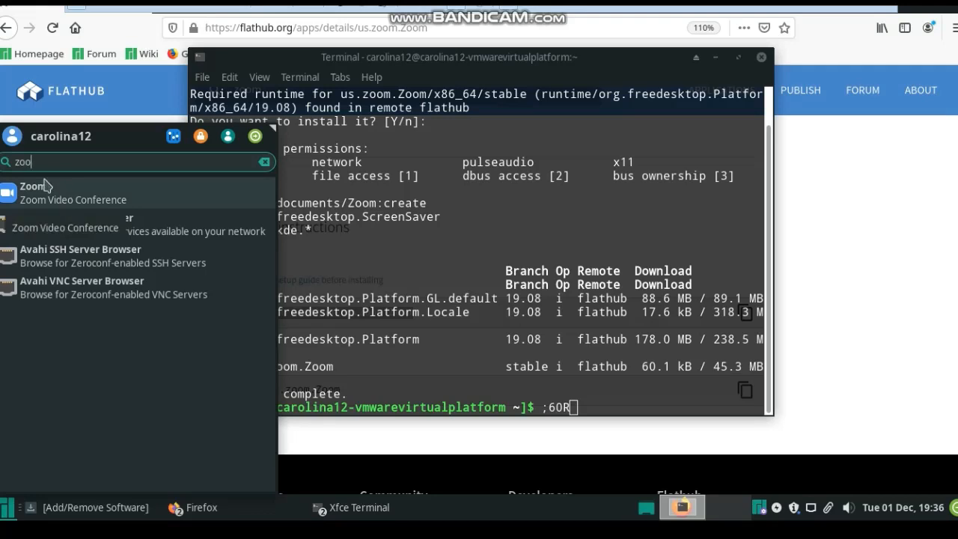
click(165, 203)
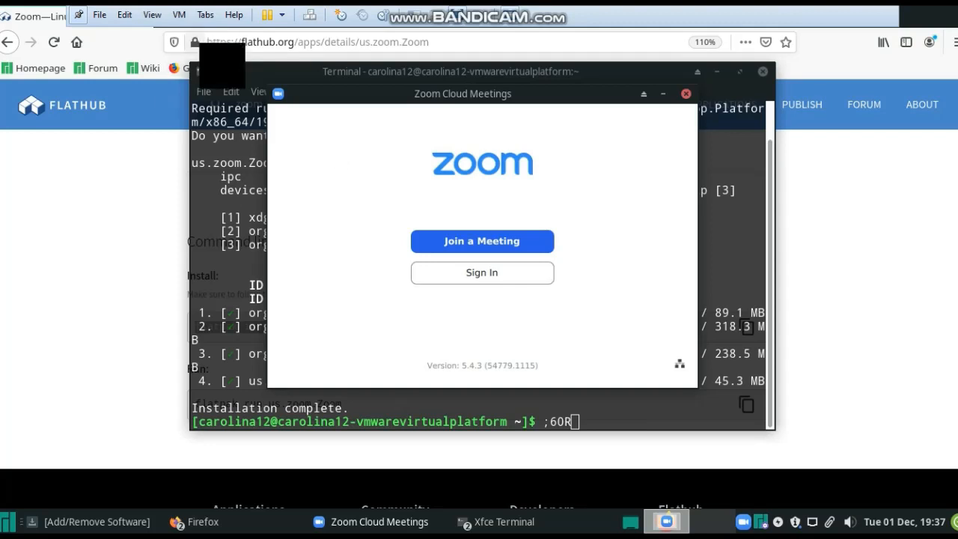
click(455, 15)
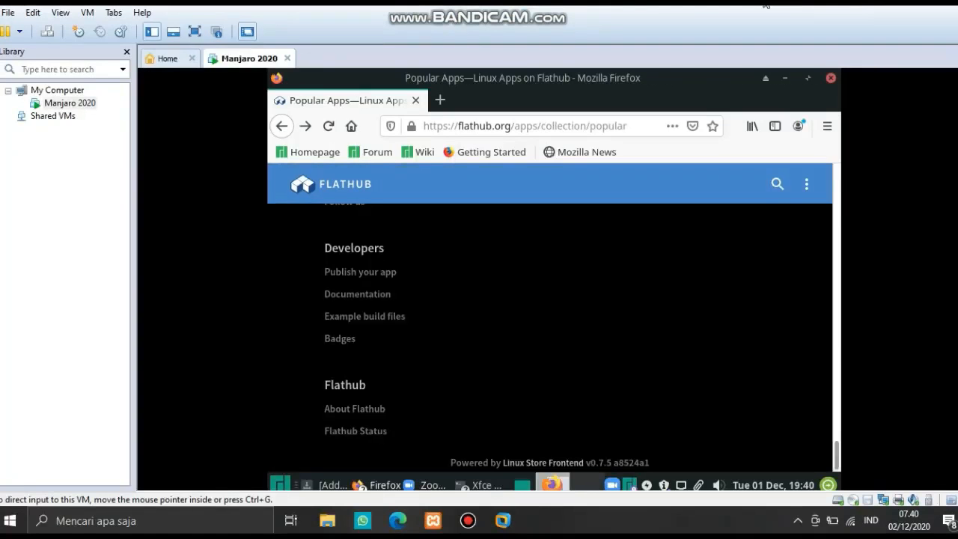
- Return the virtual machine to full screen and open Minecraft's details page from Flathub's popular apps collection
click(197, 33)
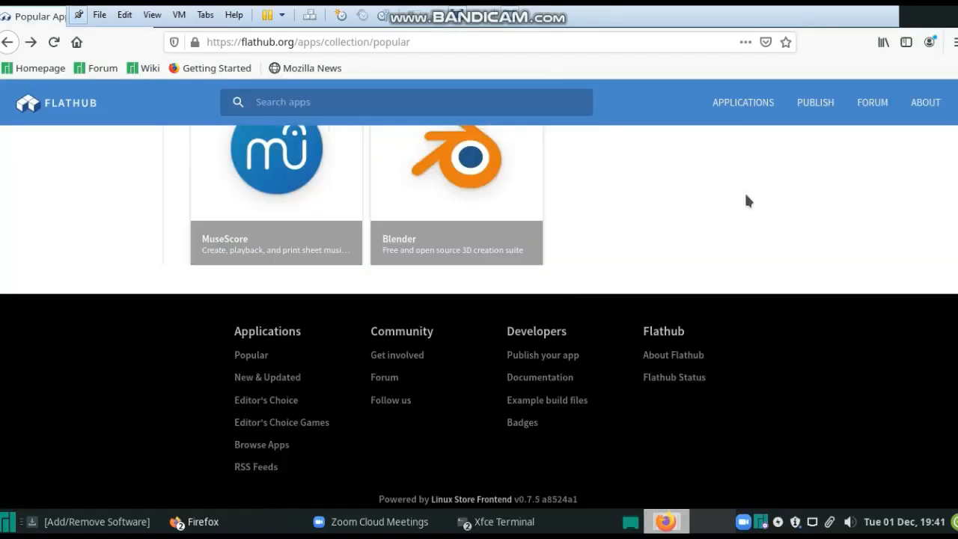
scroll(746, 196, up, 1)
scroll(746, 196, up, 3)
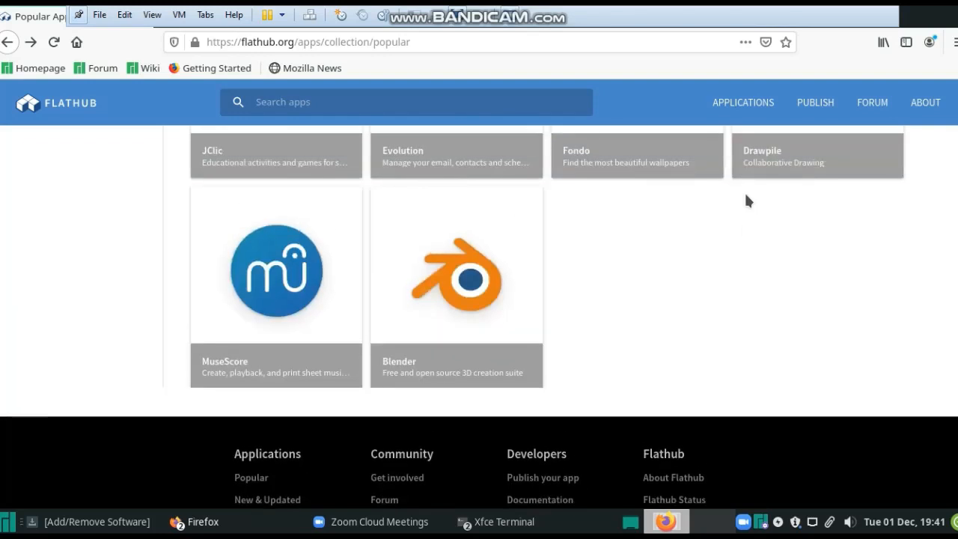
scroll(746, 196, up, 6)
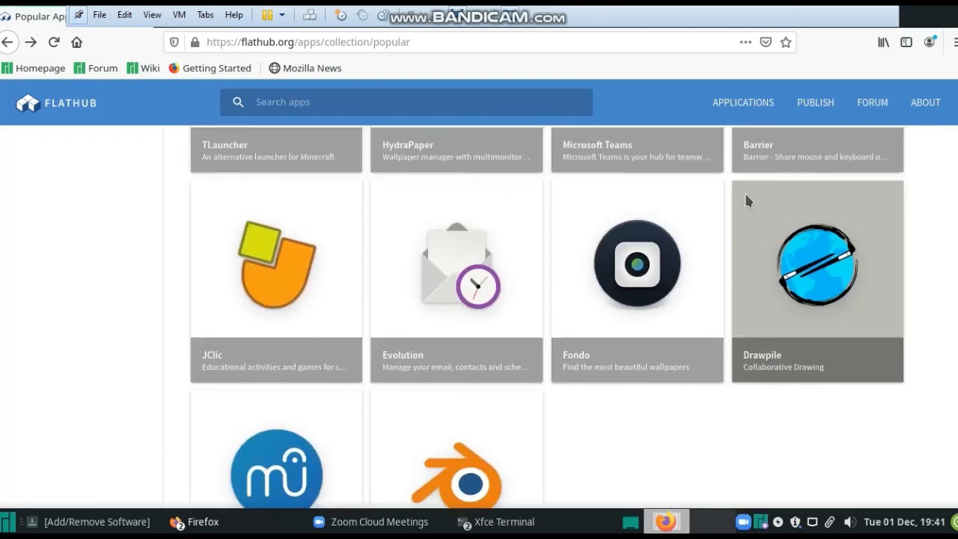
scroll(746, 196, up, 7)
scroll(745, 196, up, 3)
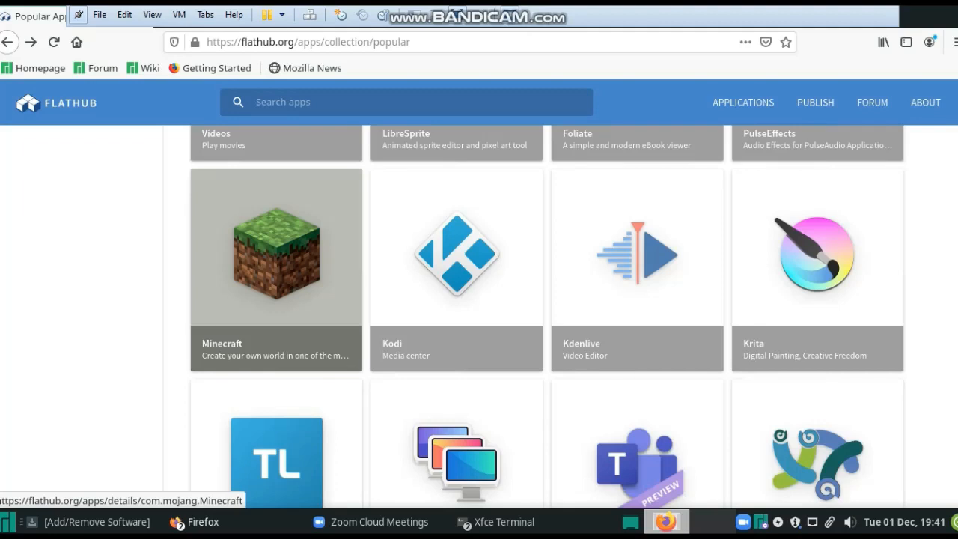
click(292, 243)
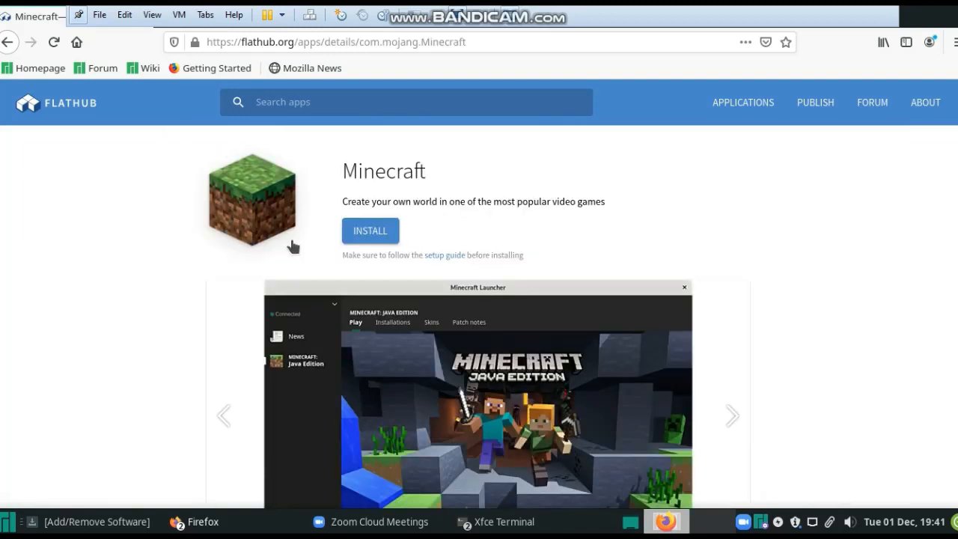
- Copy the flatpak install command from the command line instructions on Minecraft's Flathub page
scroll(292, 243, down, 4)
scroll(292, 247, down, 8)
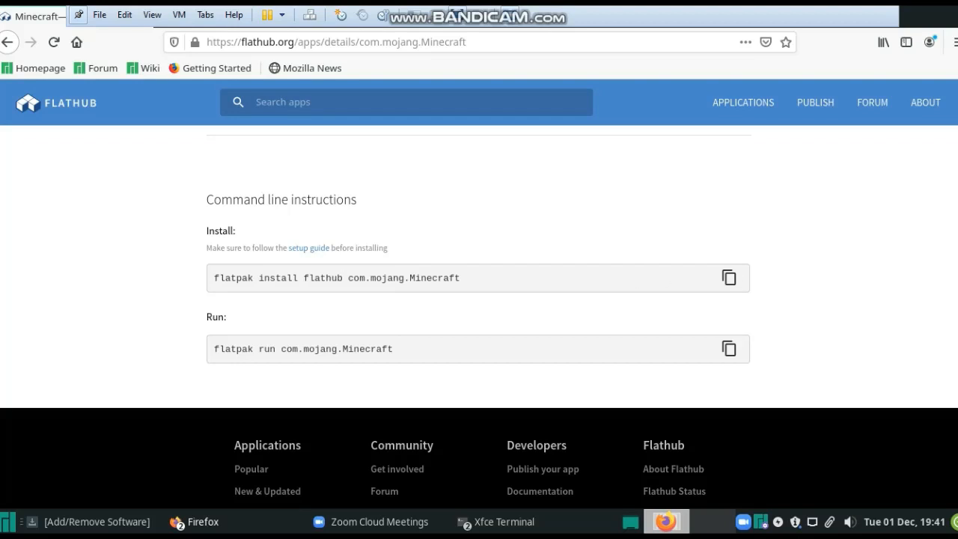
click(728, 277)
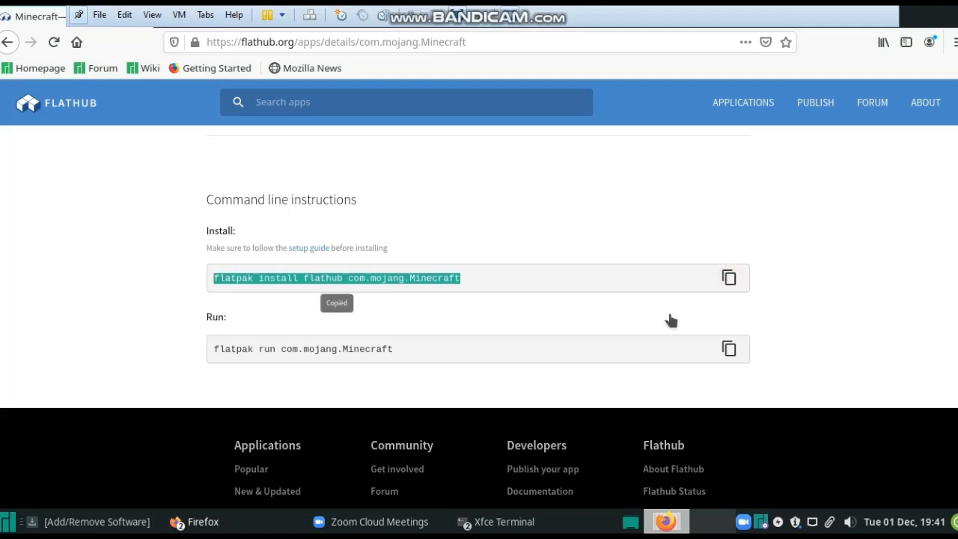
- Paste flatpak install flathub com.mojang.Minecraft into a new terminal window, run it, and accept the system changes
click(9, 521)
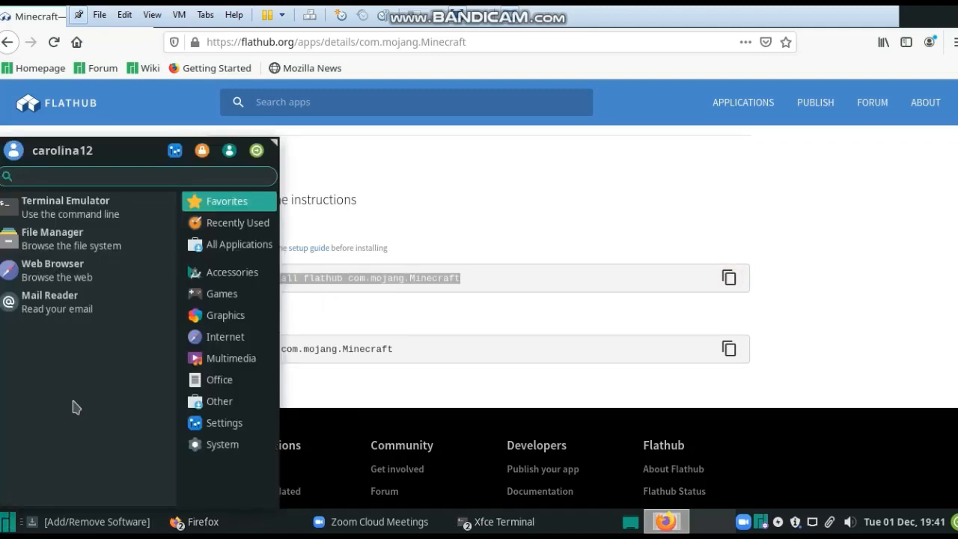
click(93, 219)
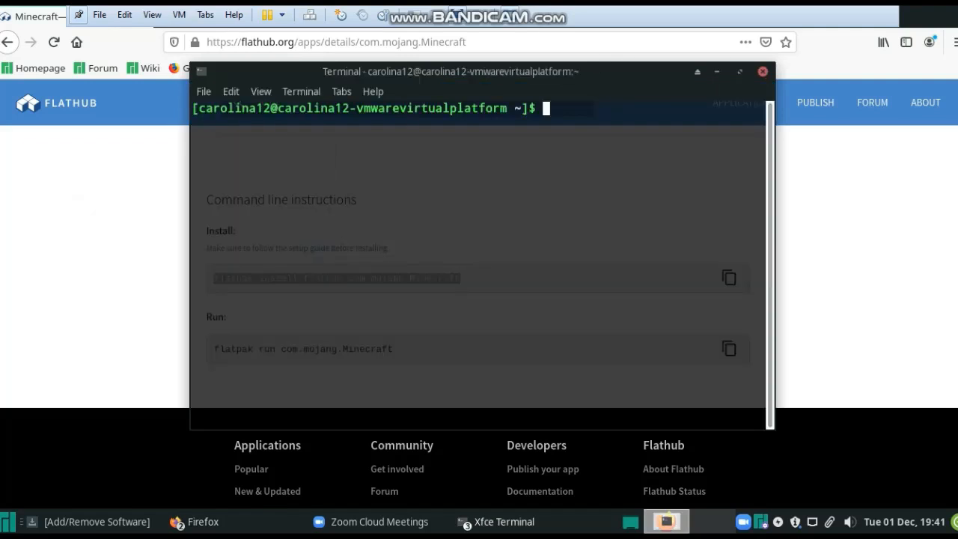
right_click(546, 109)
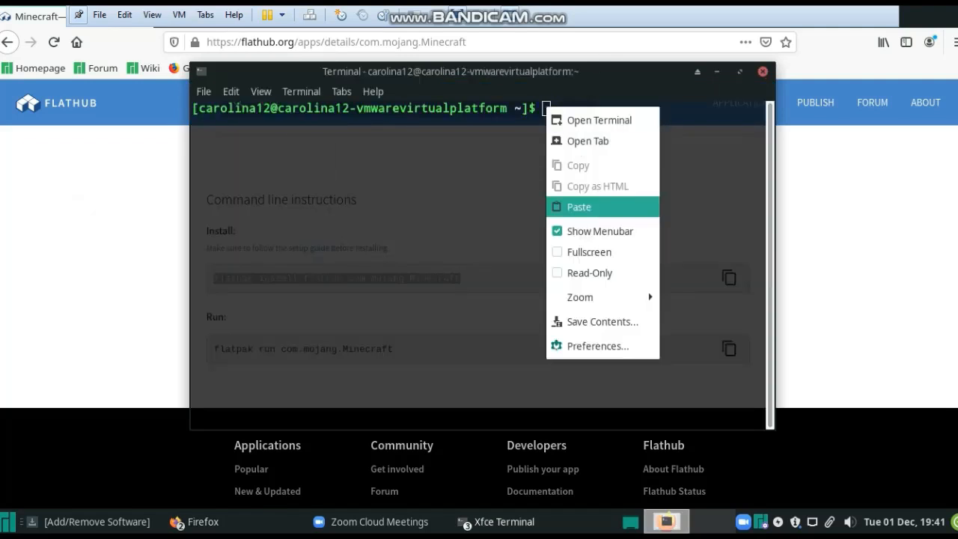
click(578, 206)
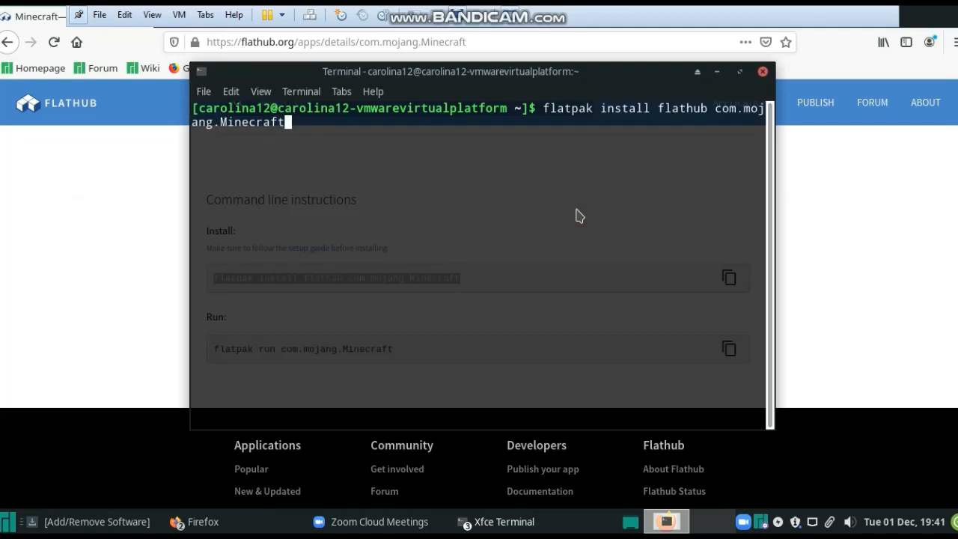
key(Return)
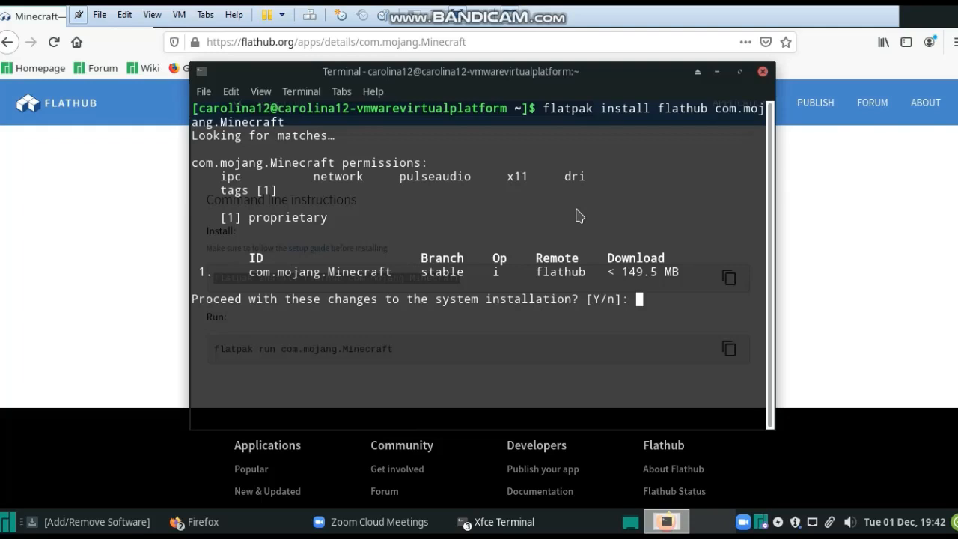
key(Return)
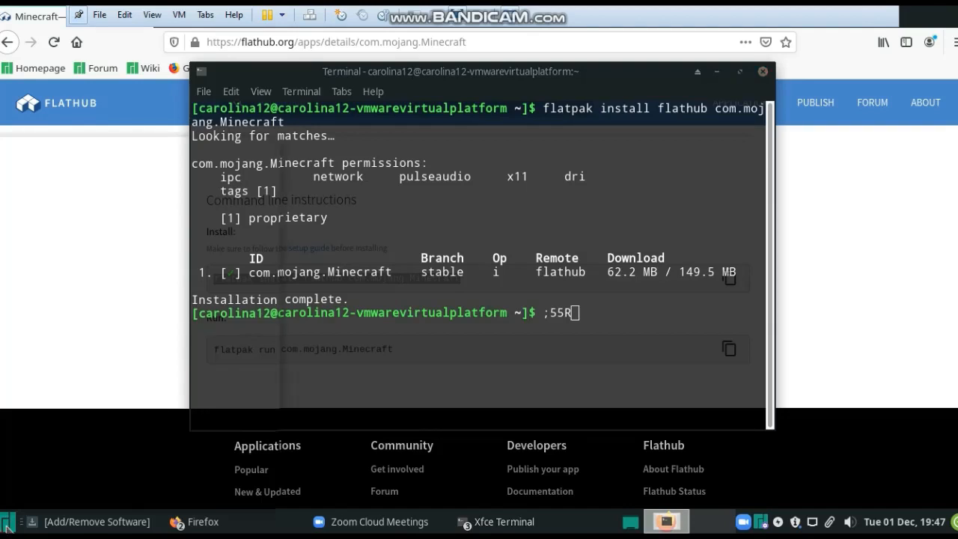
- Launch Minecraft by searching the installed applications for "mi", and bring the terminal window back to the front
click(7, 528)
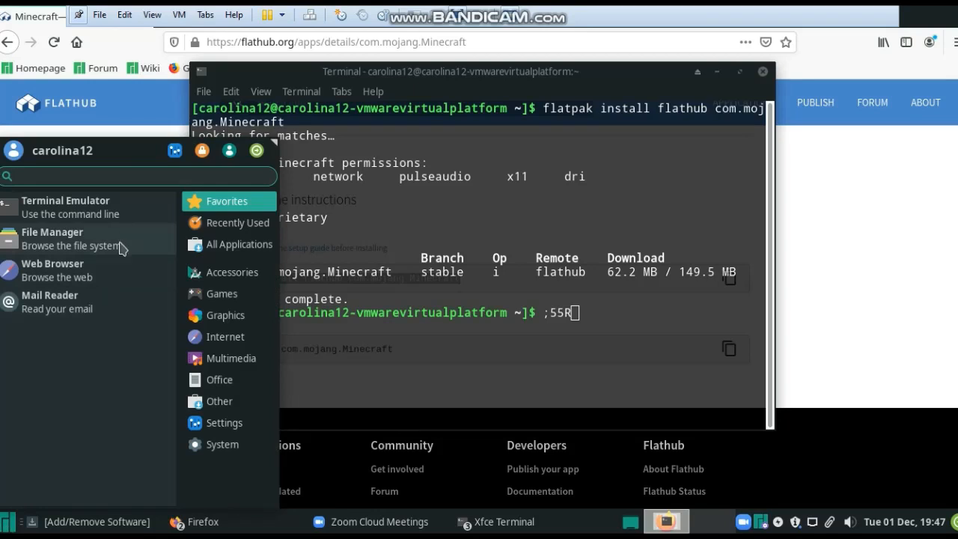
text(mi)
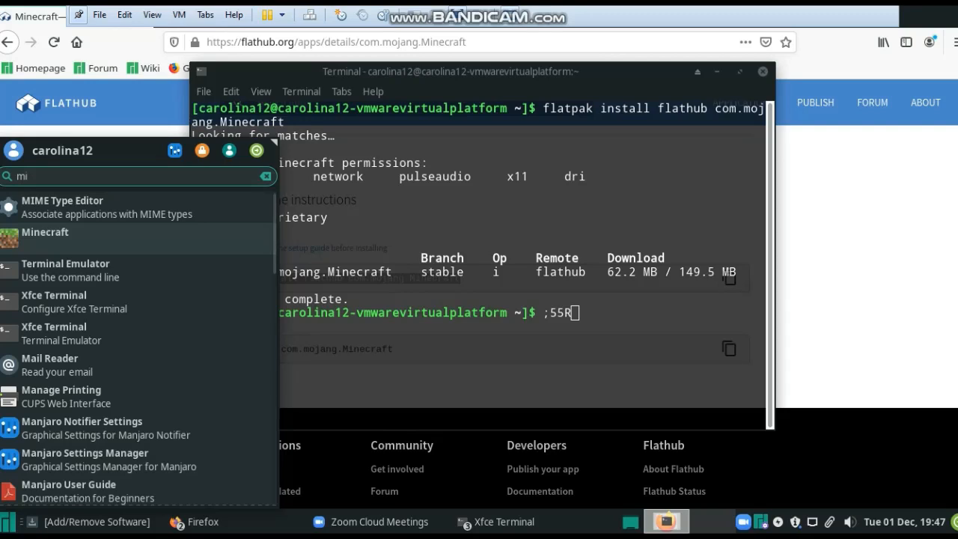
click(128, 243)
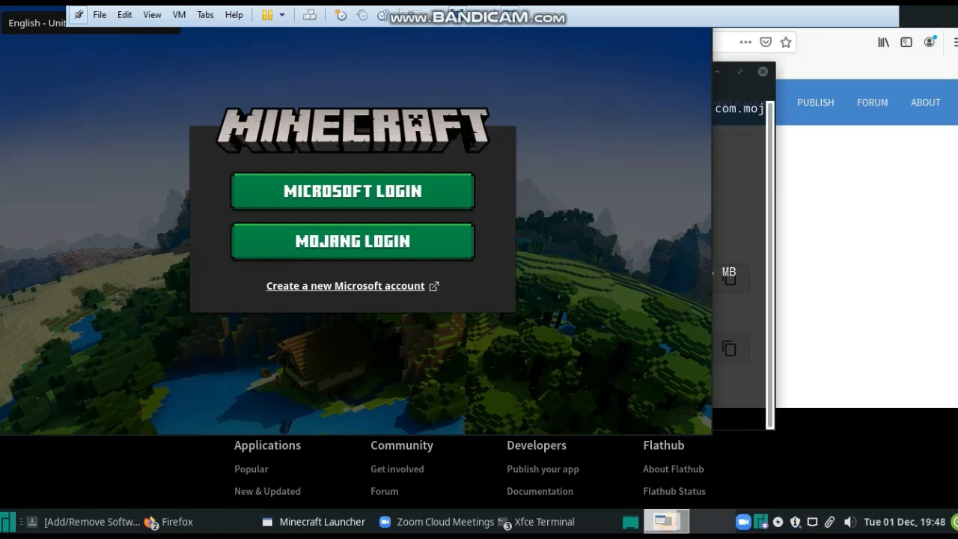
click(733, 101)
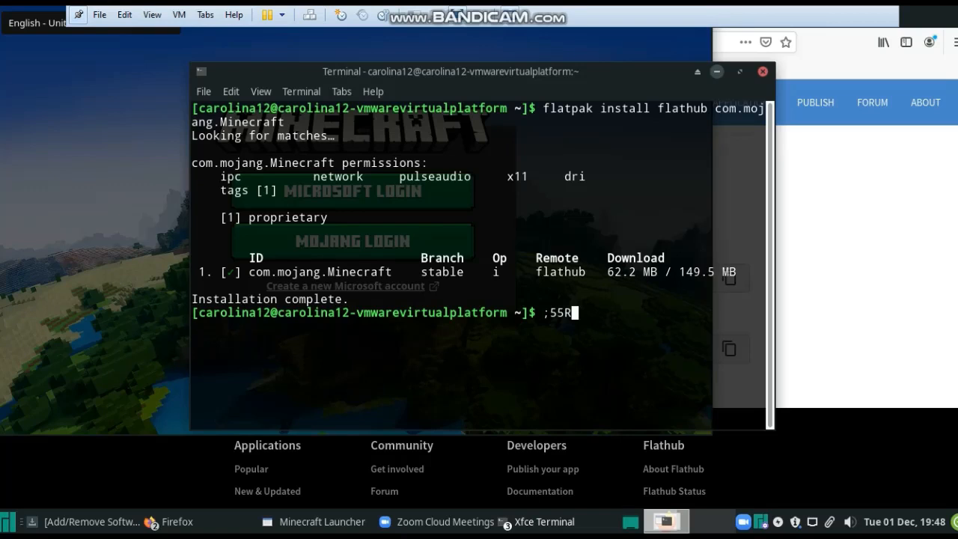
click(456, 18)
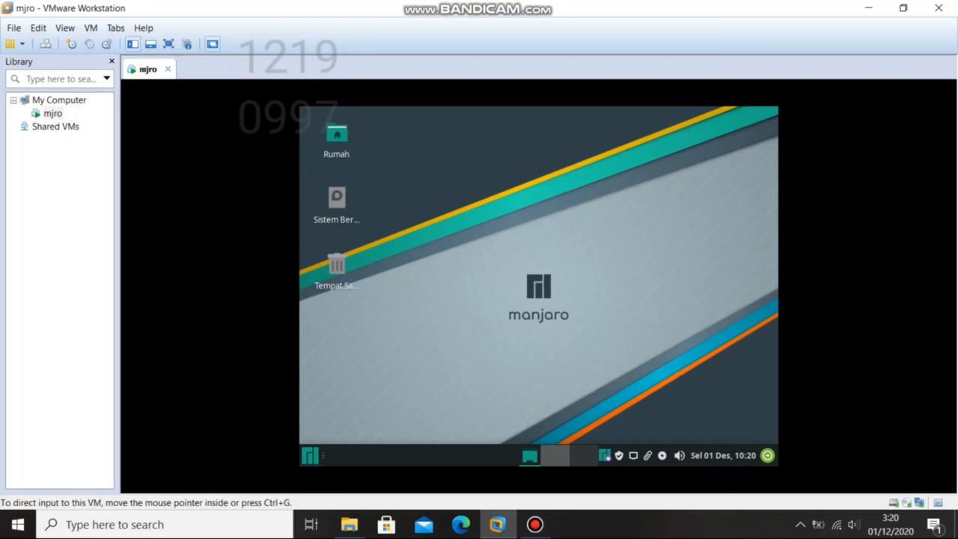
- Open Tambah/Hapus Piranti Lunak (Add/Remove Software) from the list of all applications in the mjro virtual machine
click(310, 455)
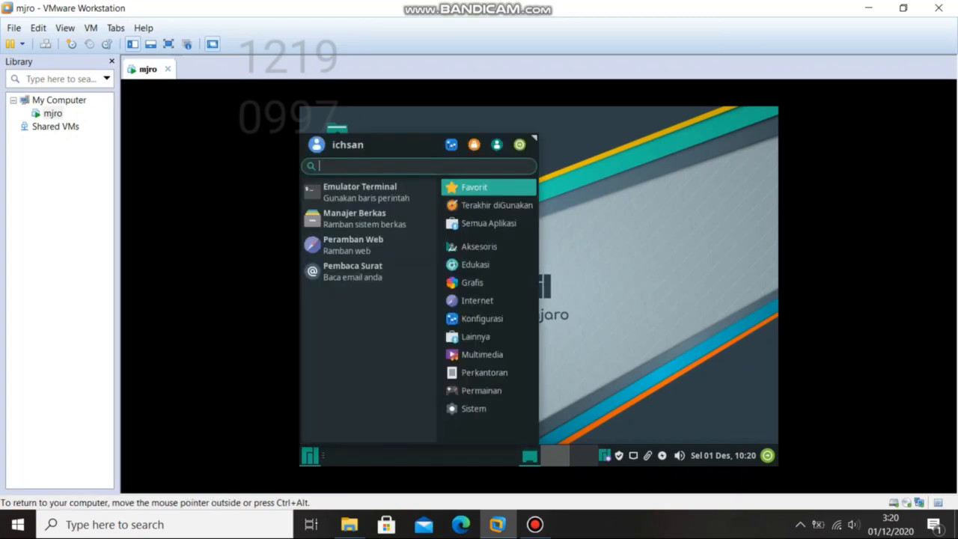
click(489, 223)
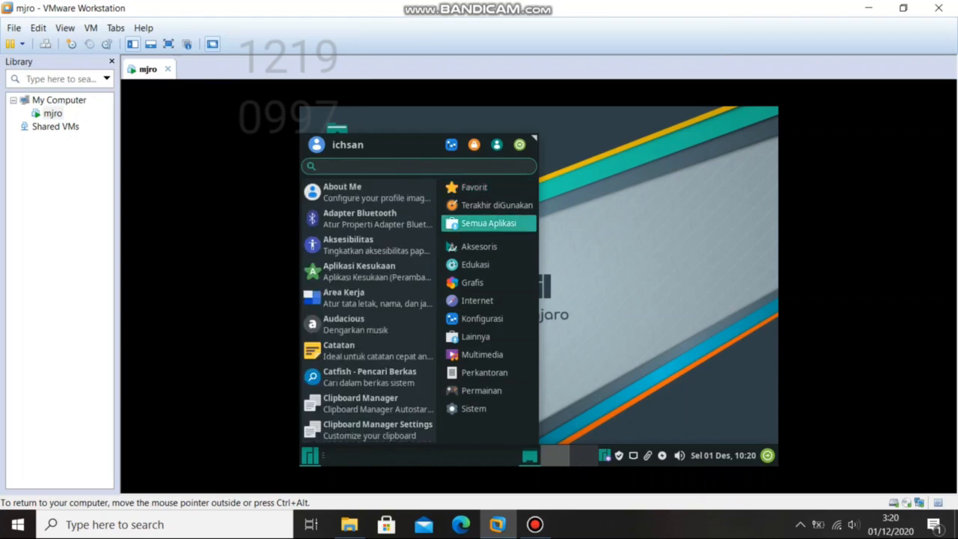
scroll(369, 311, down, 5)
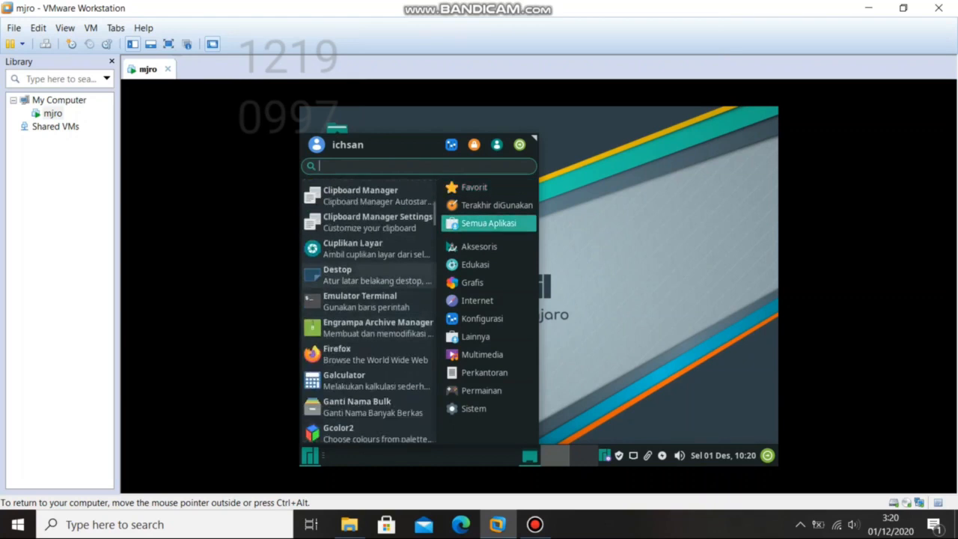
scroll(369, 310, down, 10)
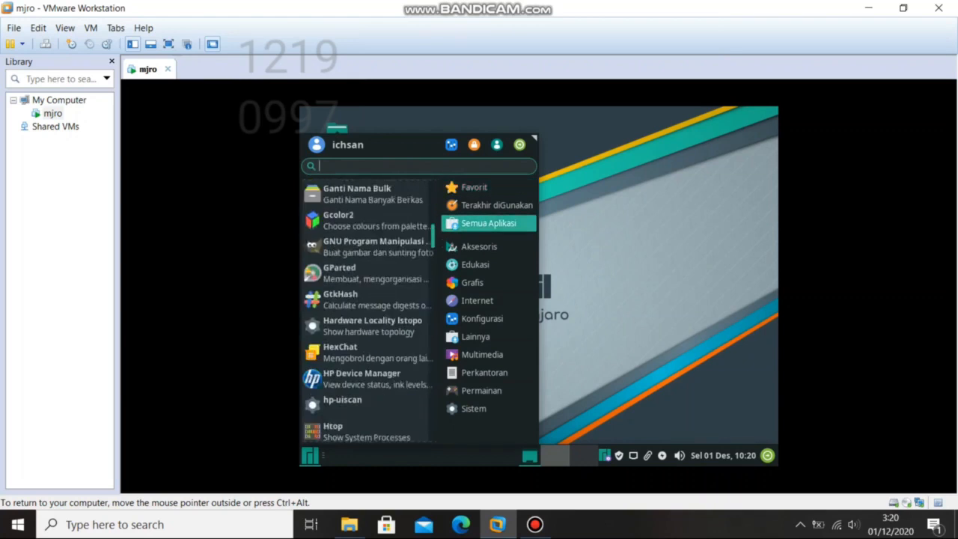
scroll(369, 310, down, 12)
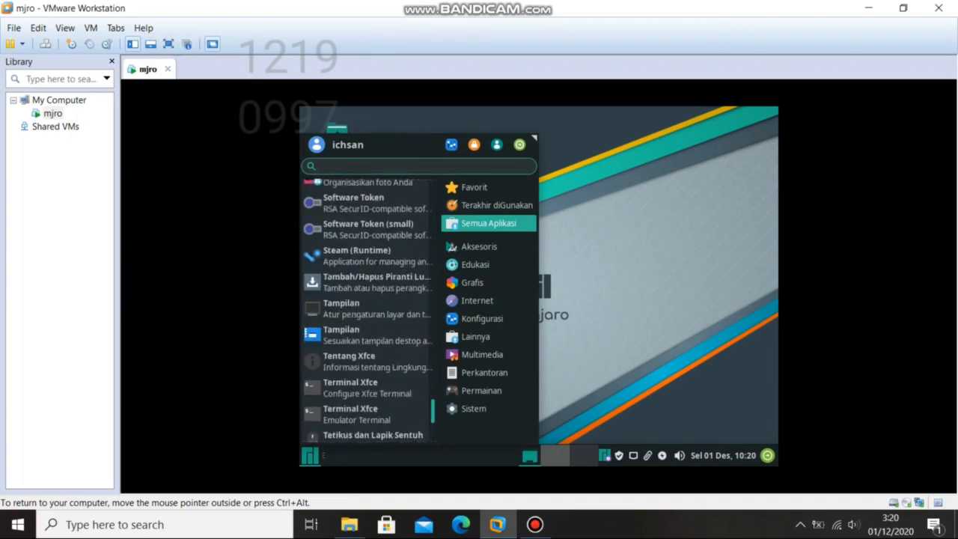
click(377, 259)
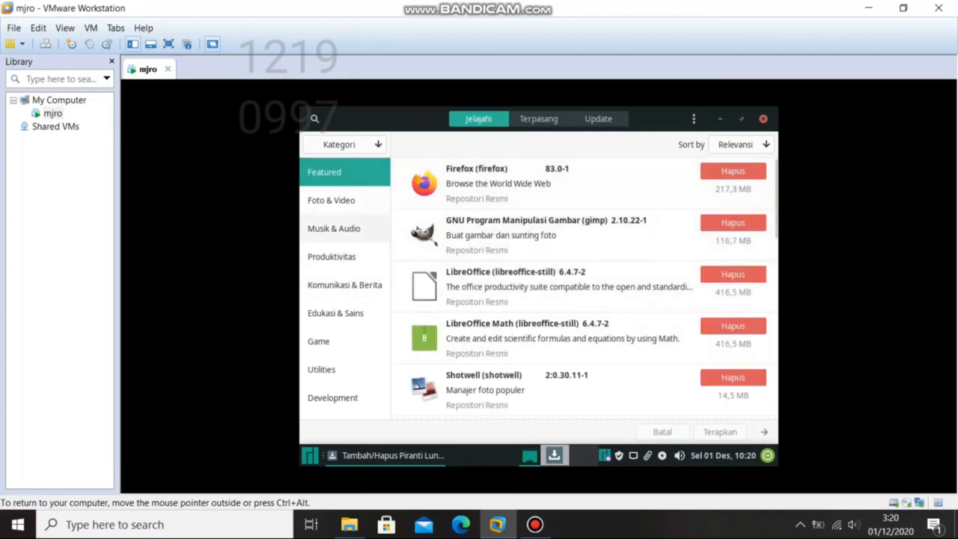
- Browse the Musik & Audio category and mark the official repository version of Audacity (1:2.4.1-4) for installation
click(345, 228)
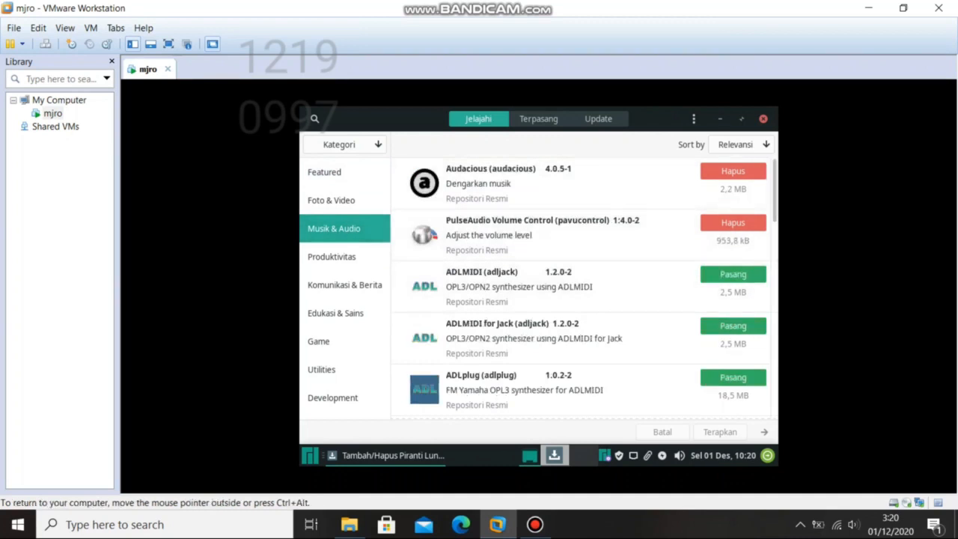
scroll(584, 288, down, 10)
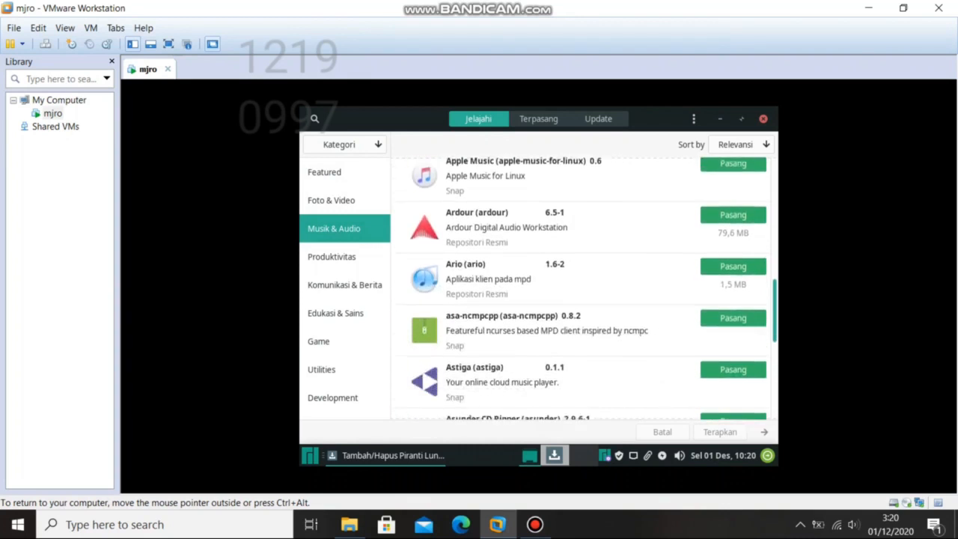
scroll(584, 288, down, 1)
scroll(584, 288, down, 4)
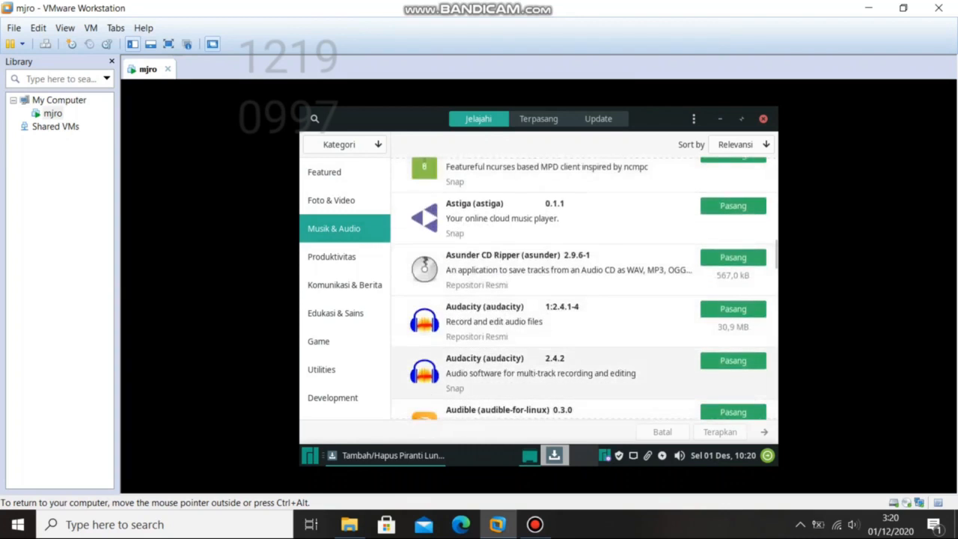
scroll(584, 288, down, 5)
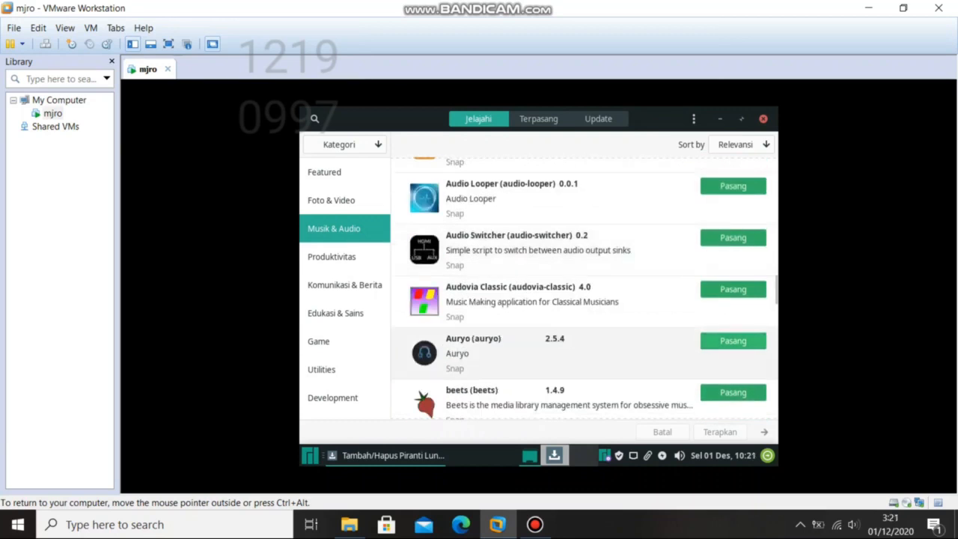
scroll(584, 288, up, 8)
scroll(584, 288, up, 6)
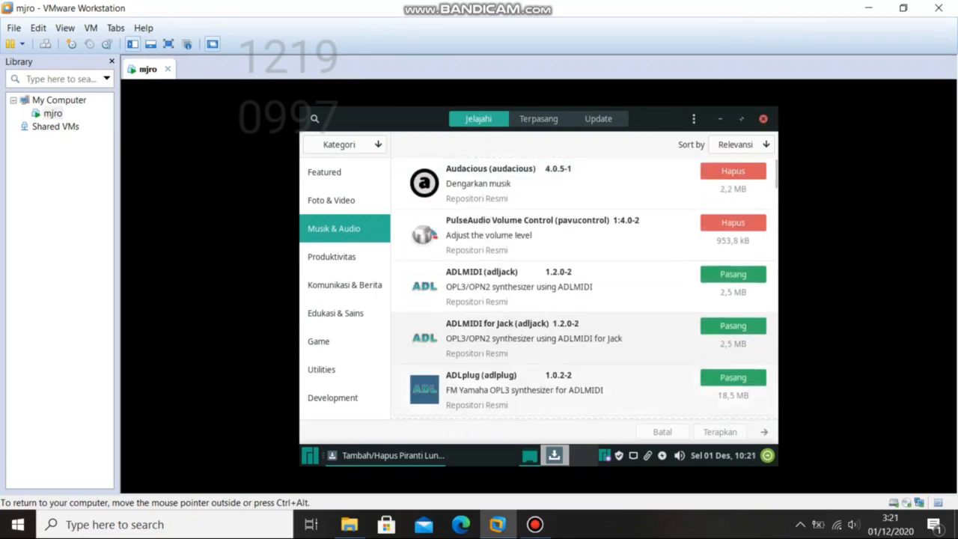
scroll(584, 288, down, 3)
scroll(584, 288, down, 12)
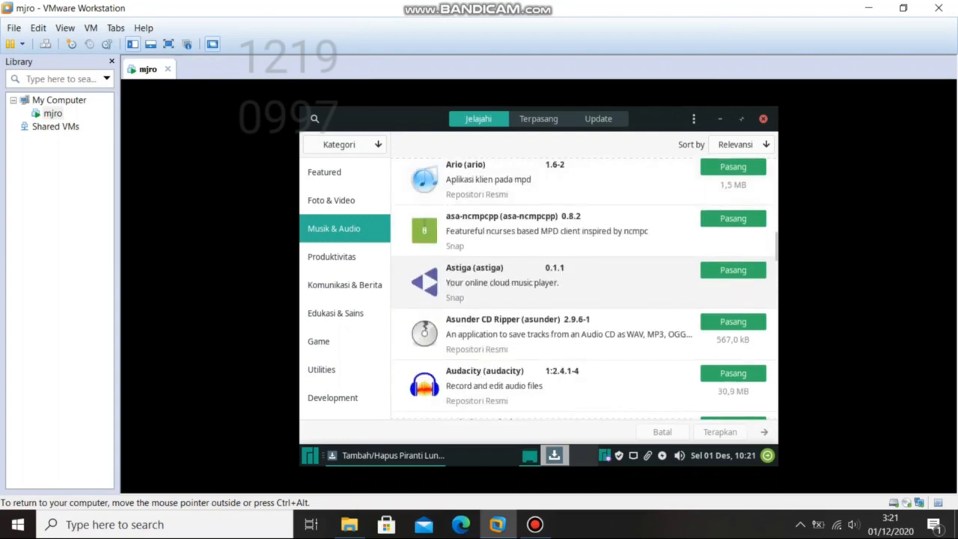
scroll(586, 288, up, 1)
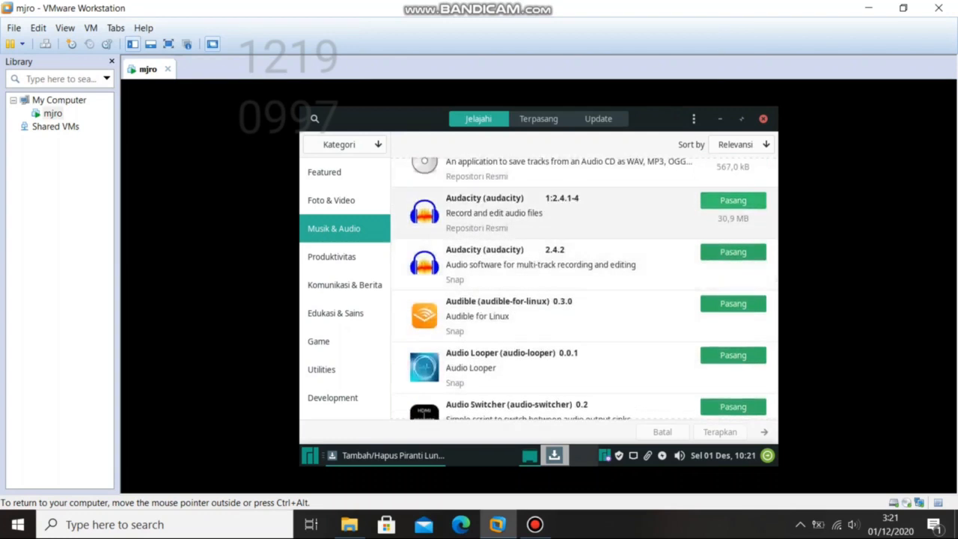
click(733, 200)
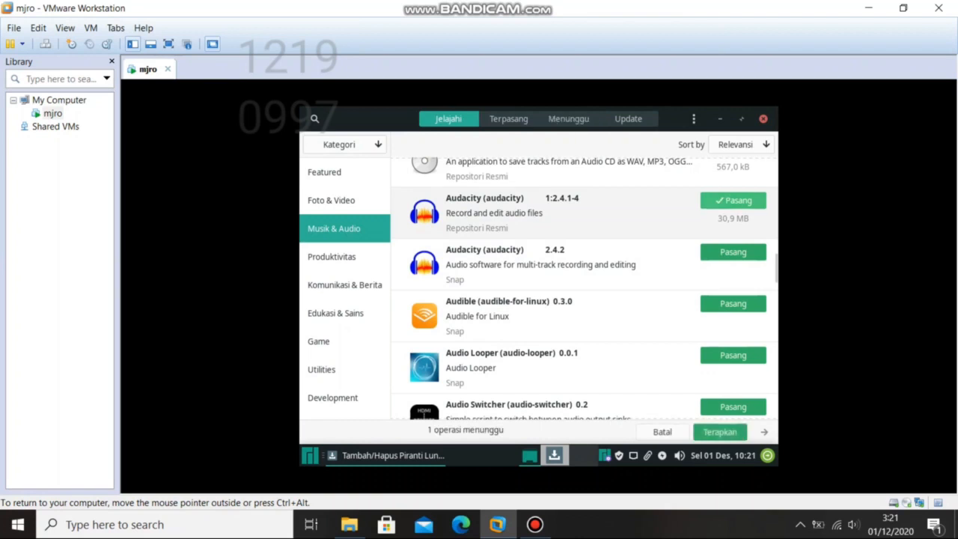
- Apply the pending Audacity installation, authenticate with the account password, and accept the transaction summary
click(720, 432)
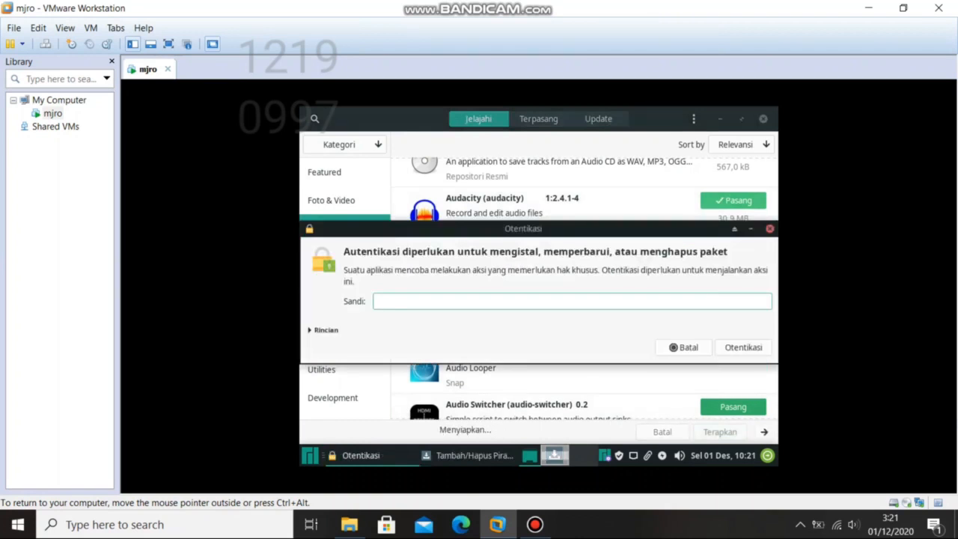
text(*********)
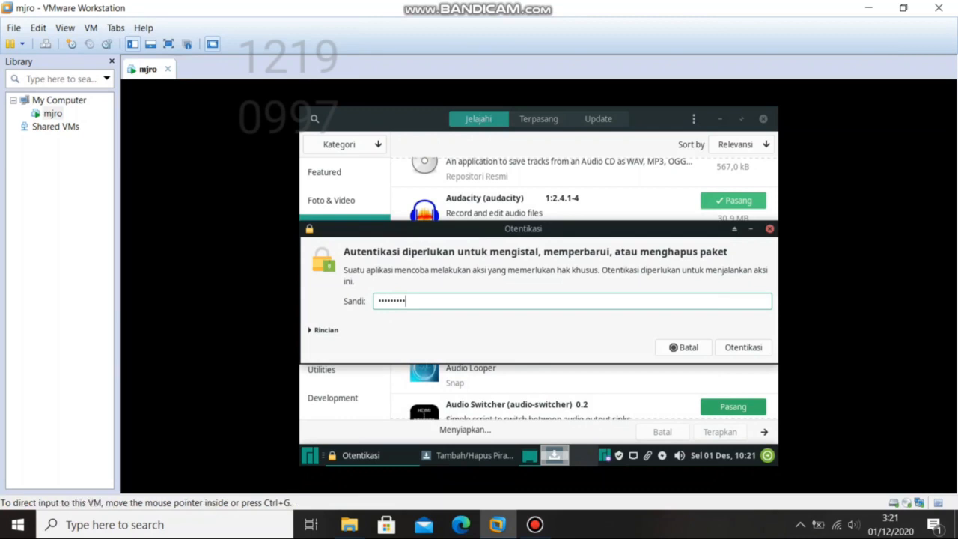
key(Return)
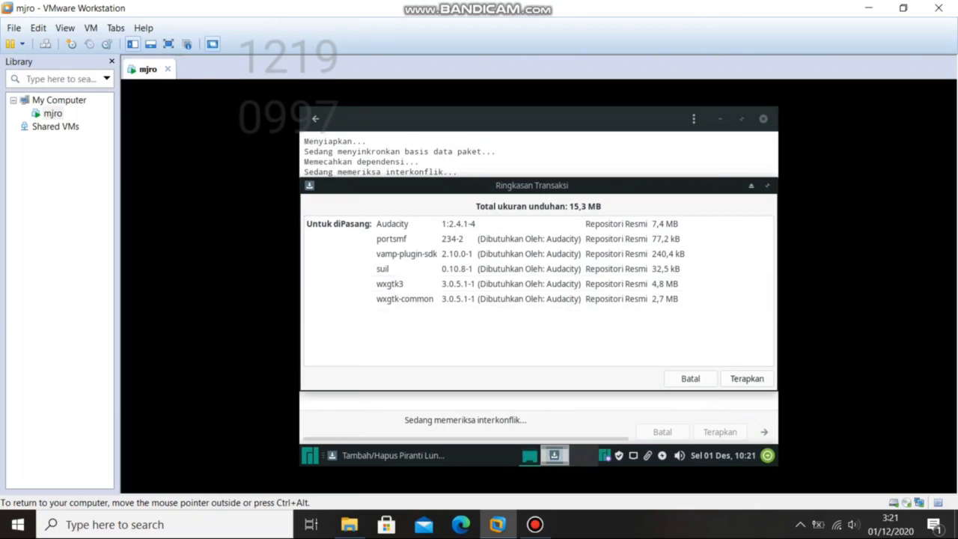
click(747, 378)
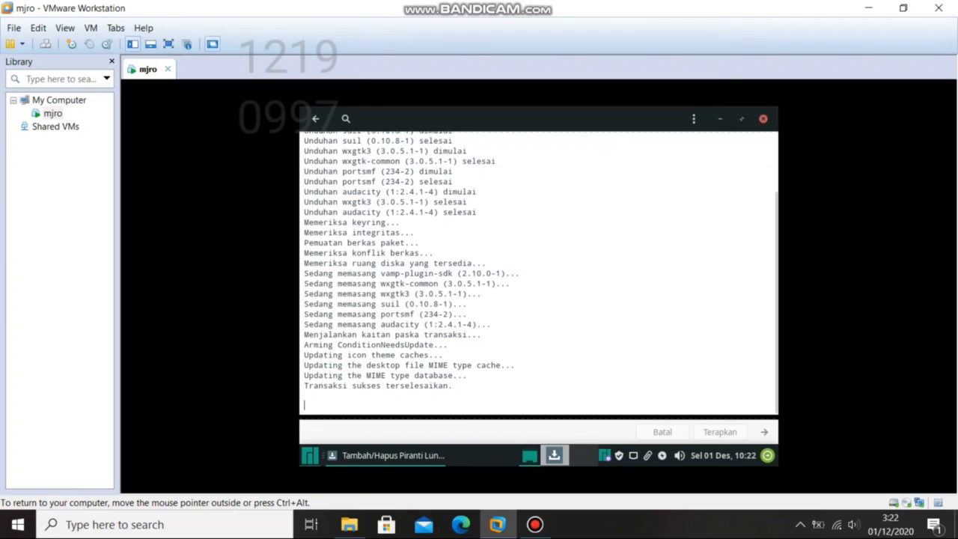
- Launch Audacity by searching the installed applications for "auda", and dismiss its welcome dialog
click(309, 455)
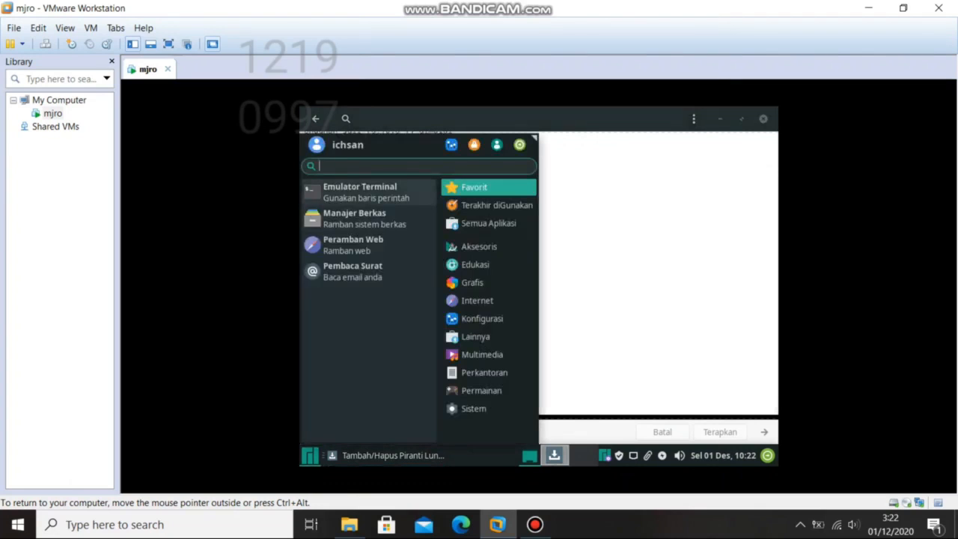
text(auda)
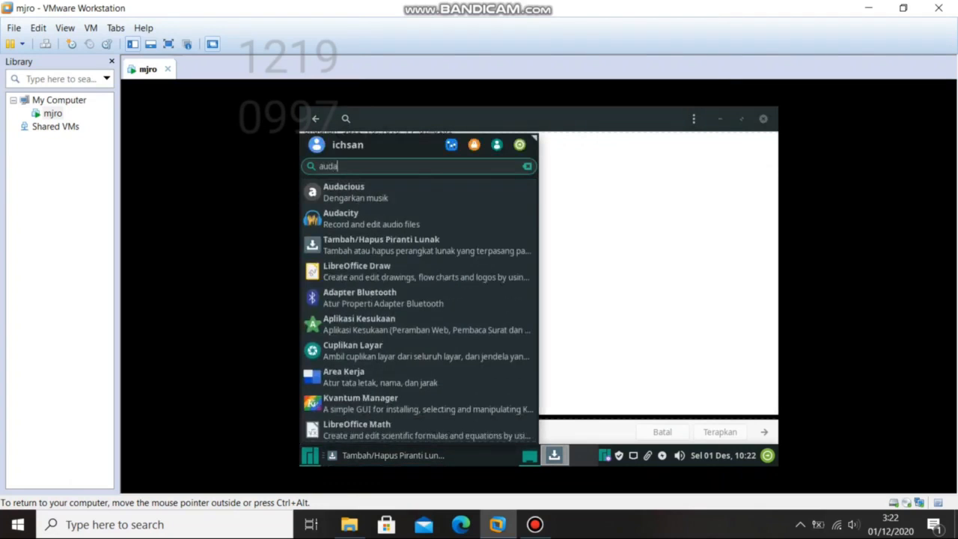
click(371, 218)
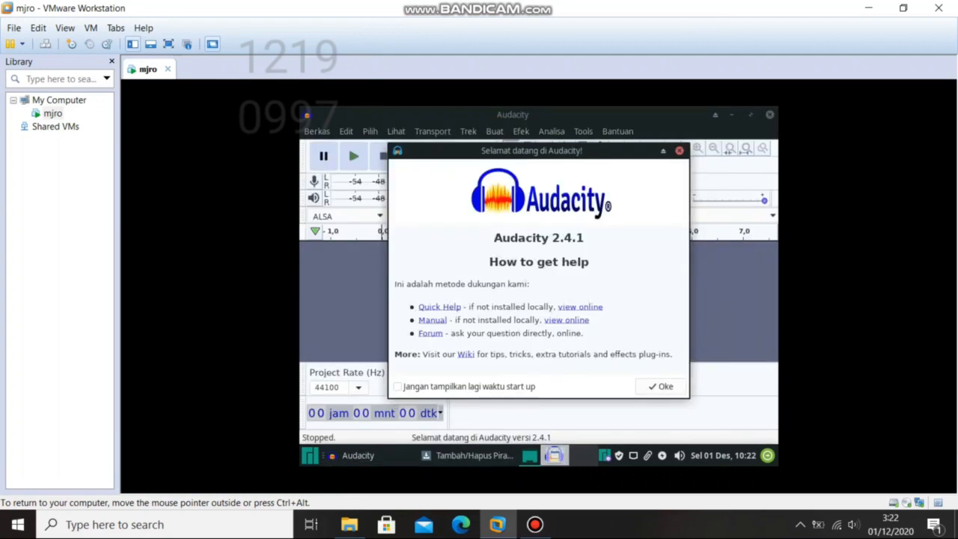
click(680, 151)
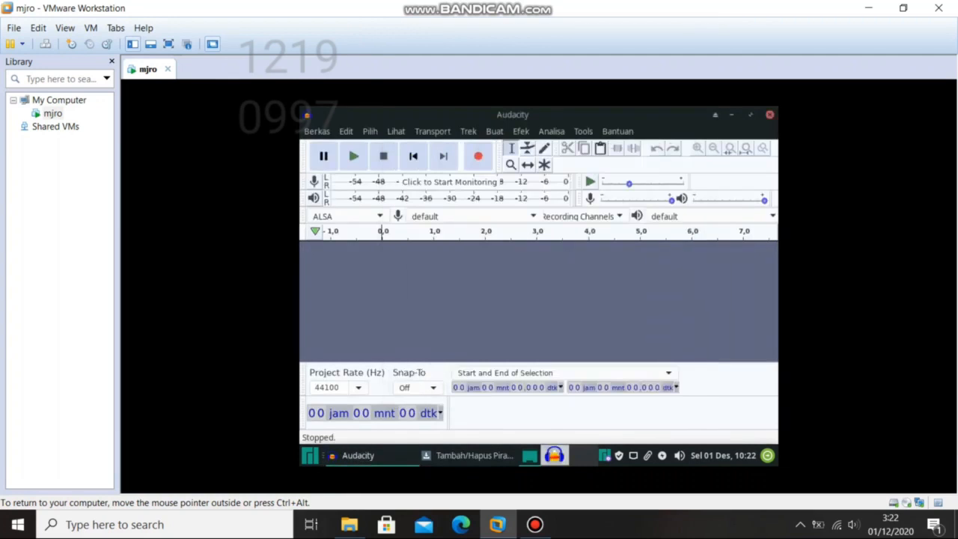
- Look through Audacity's editing and sound generation commands, and close the program
click(317, 131)
mouse_move(346, 131)
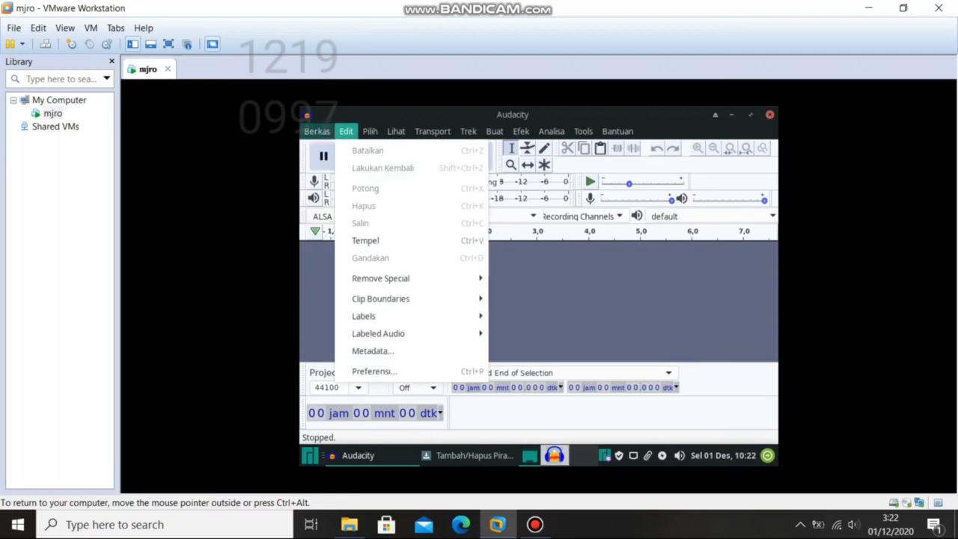
mouse_move(495, 131)
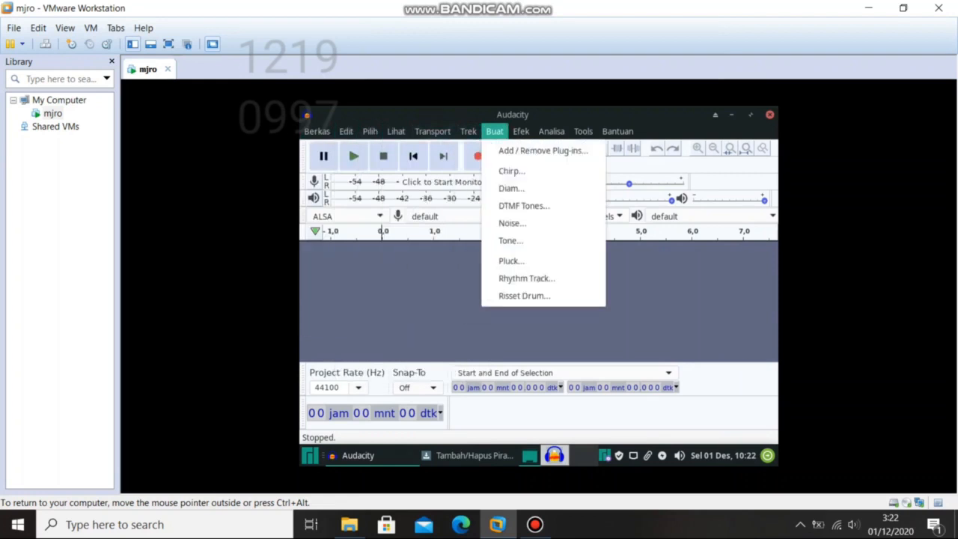
click(542, 151)
click(753, 175)
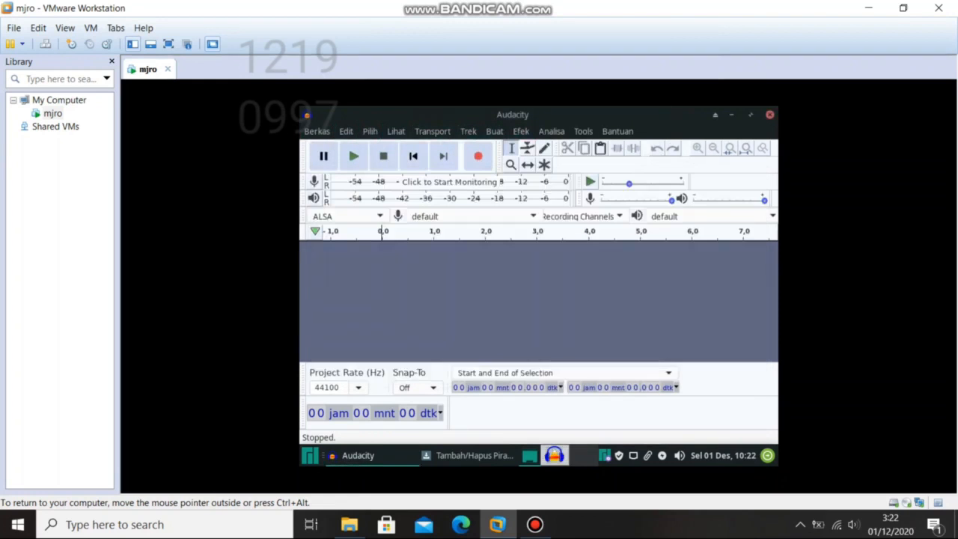
click(769, 114)
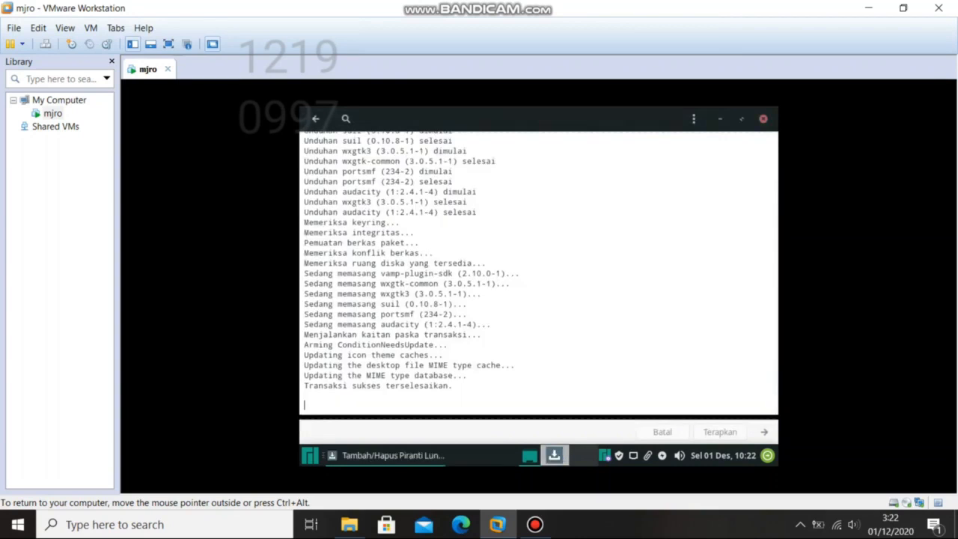
- Return to the software categories and mark DjView4 (djview) from Foto & Video for installation
click(315, 118)
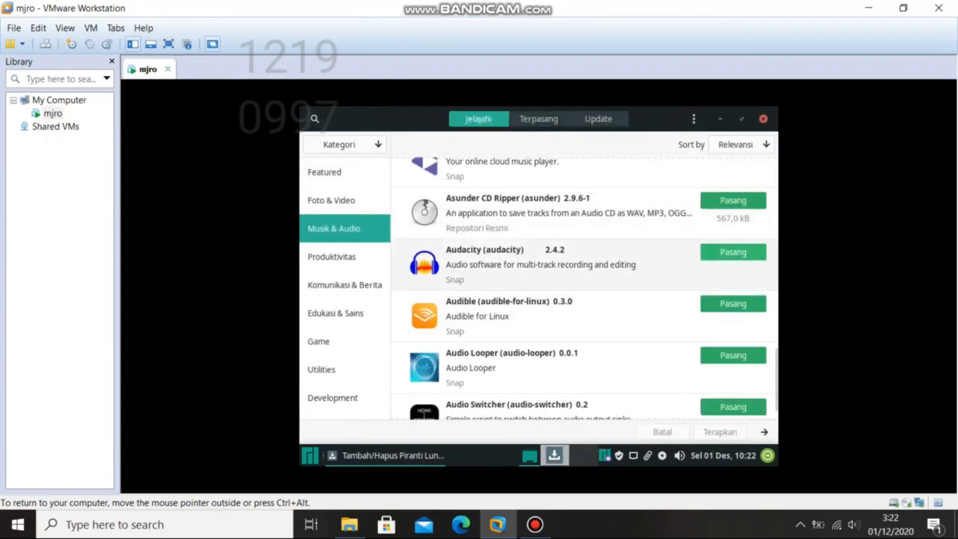
click(344, 313)
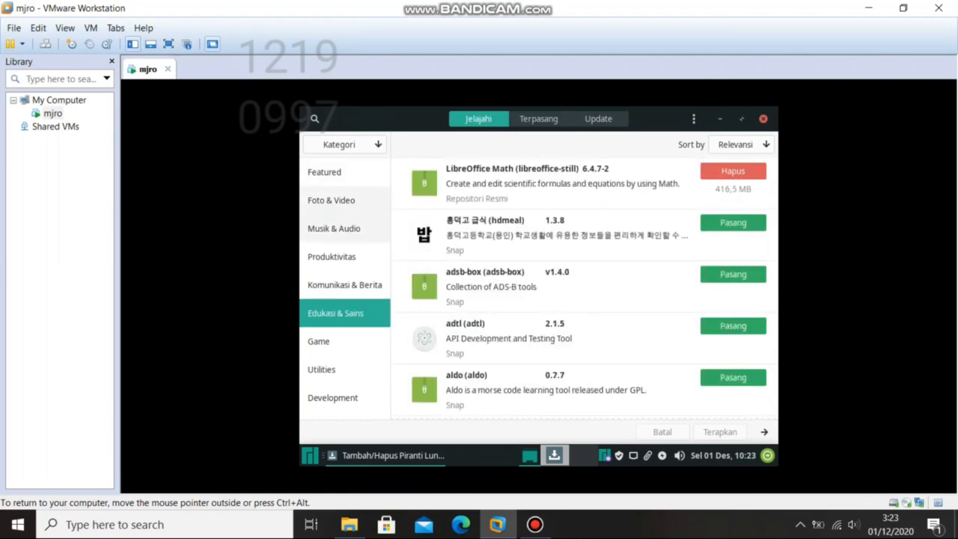
click(345, 201)
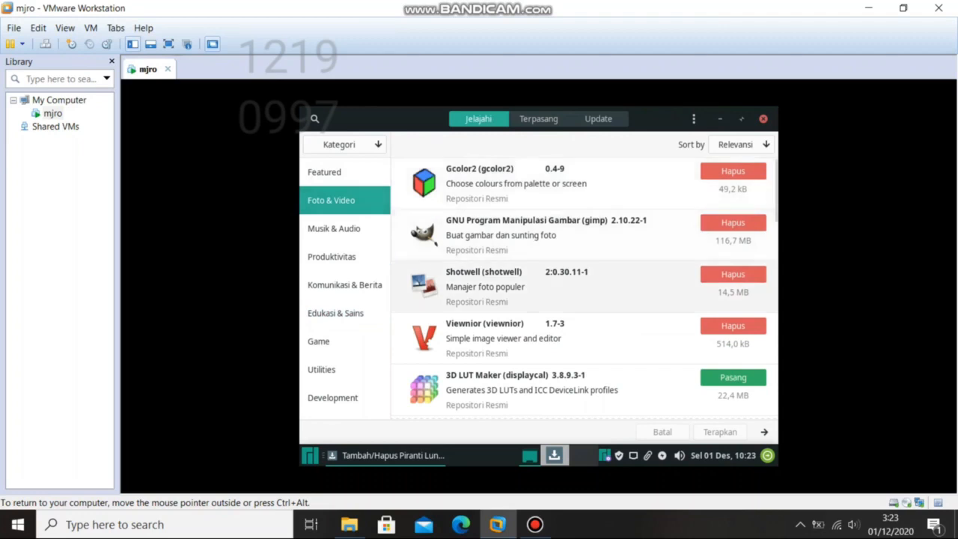
scroll(584, 288, down, 10)
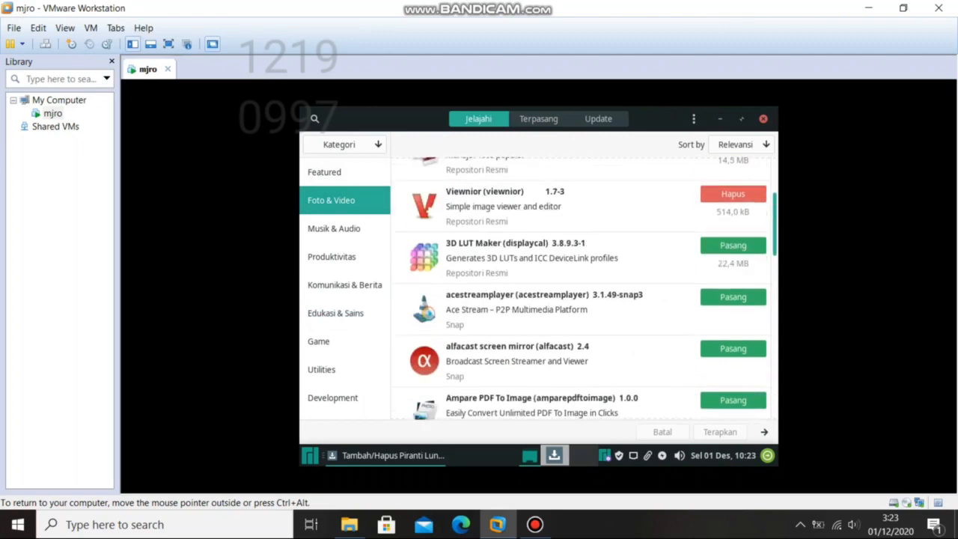
drag(775, 284, 775, 328)
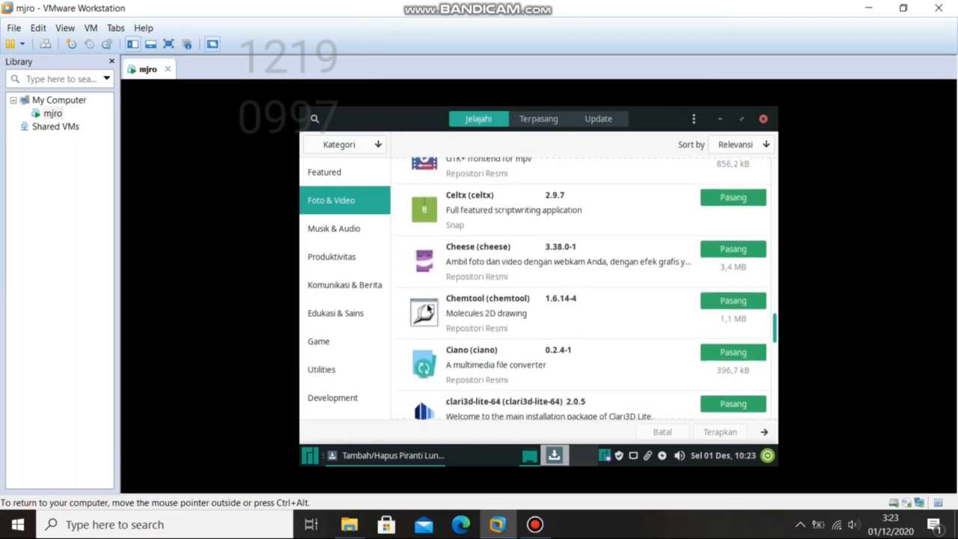
scroll(428, 309, down, 4)
scroll(428, 258, down, 3)
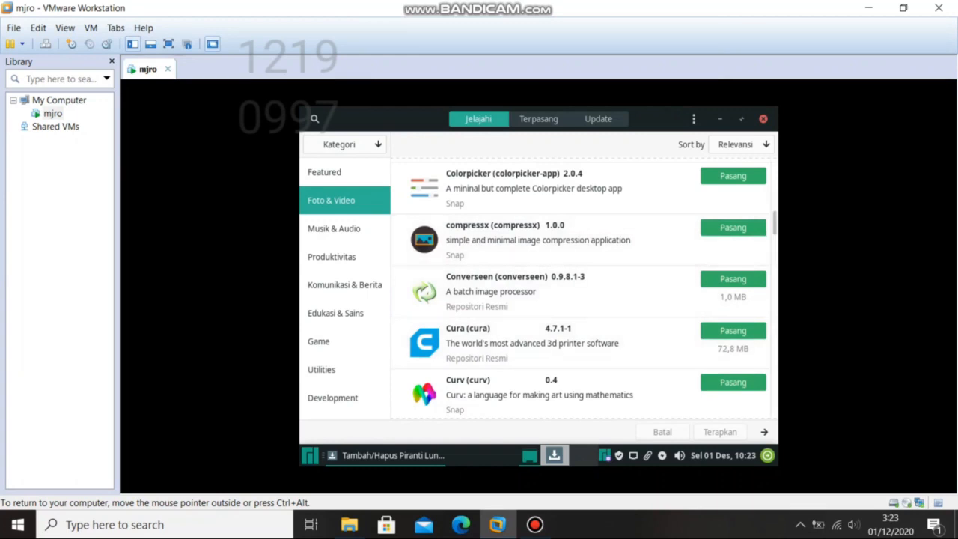
scroll(523, 247, down, 5)
scroll(524, 247, down, 3)
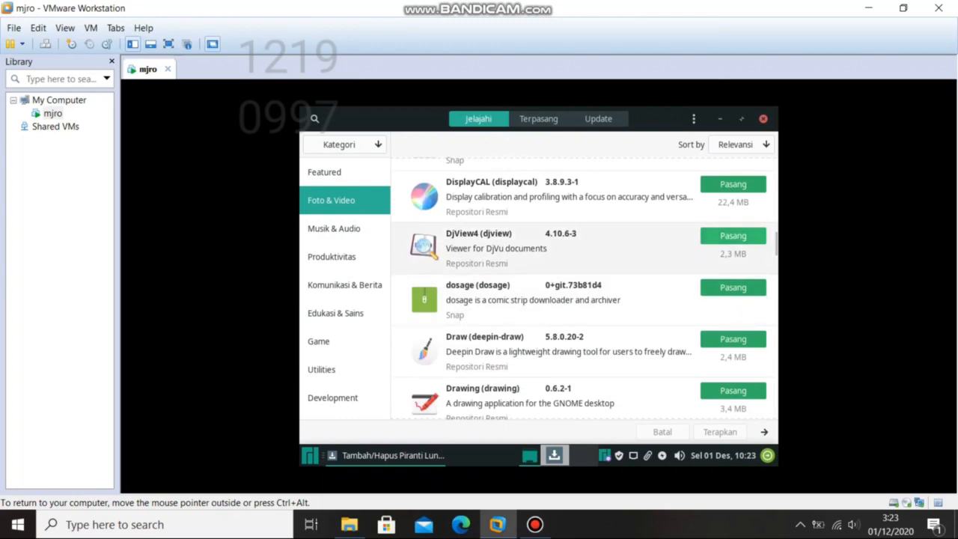
click(733, 236)
- Apply the DjView4 installation, accept its transaction summary, and return from the transaction details to the software list
click(720, 431)
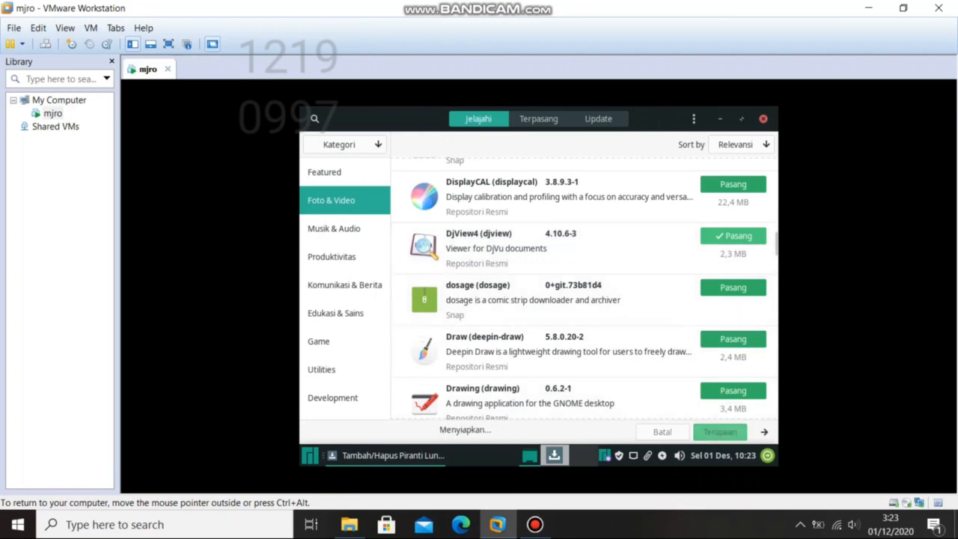
click(765, 432)
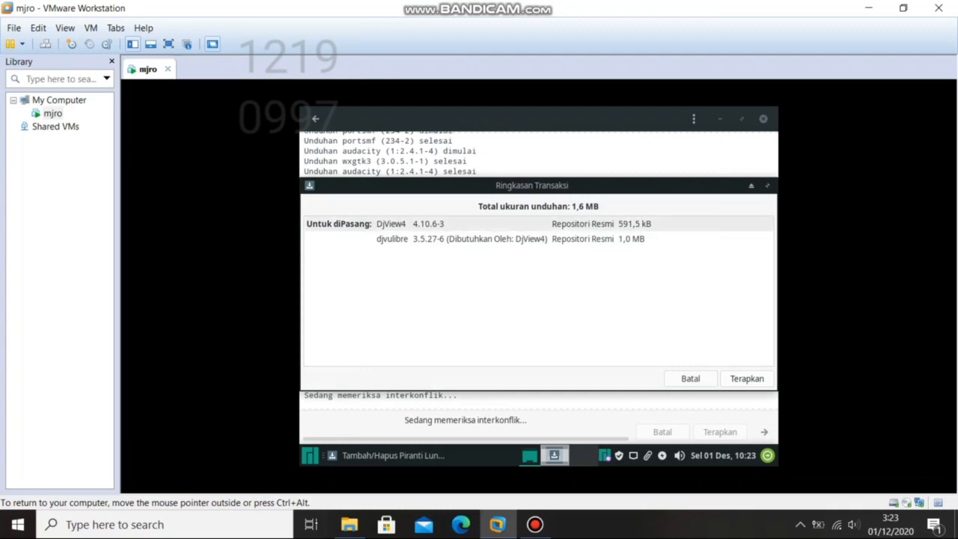
click(747, 378)
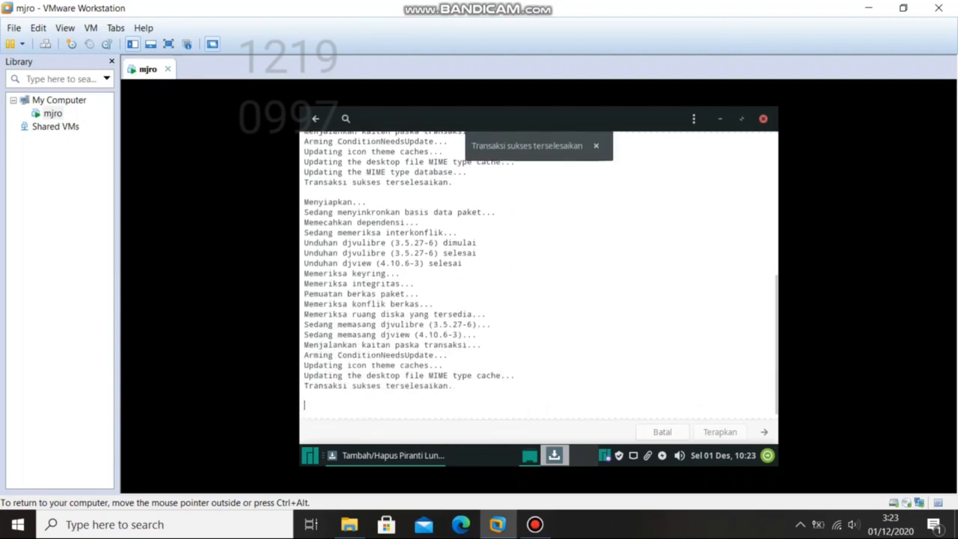
click(316, 118)
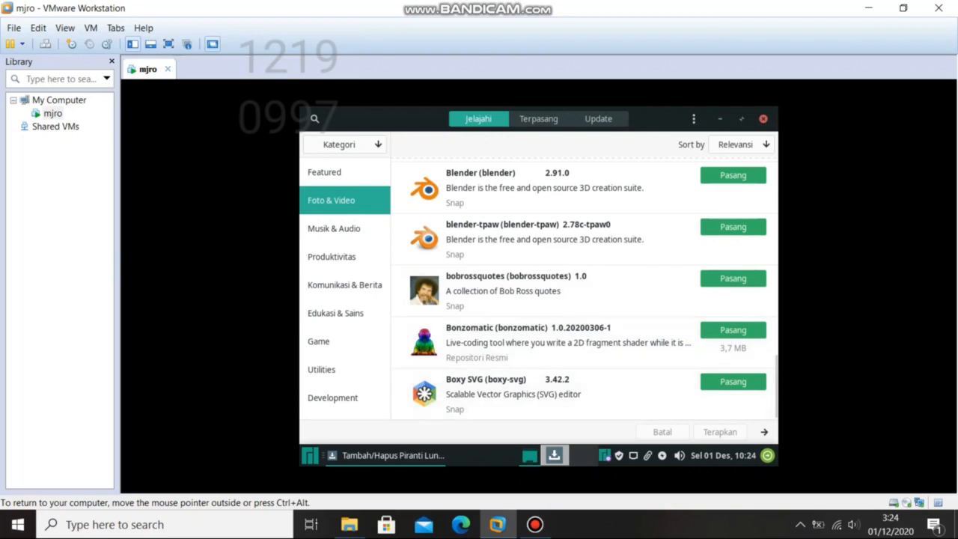
- Display the installed software (Terpasang) and look through the list for the newly added programs
click(310, 455)
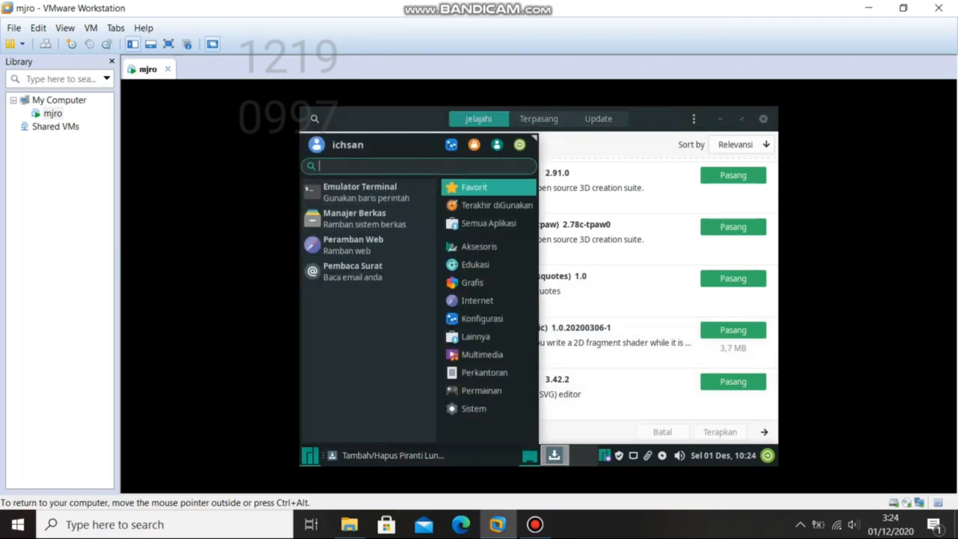
key(Escape)
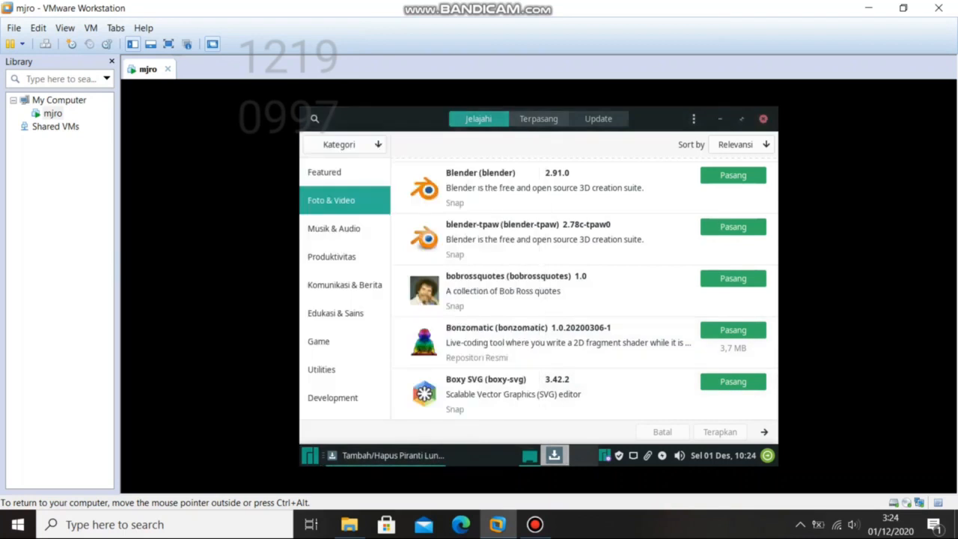
click(539, 119)
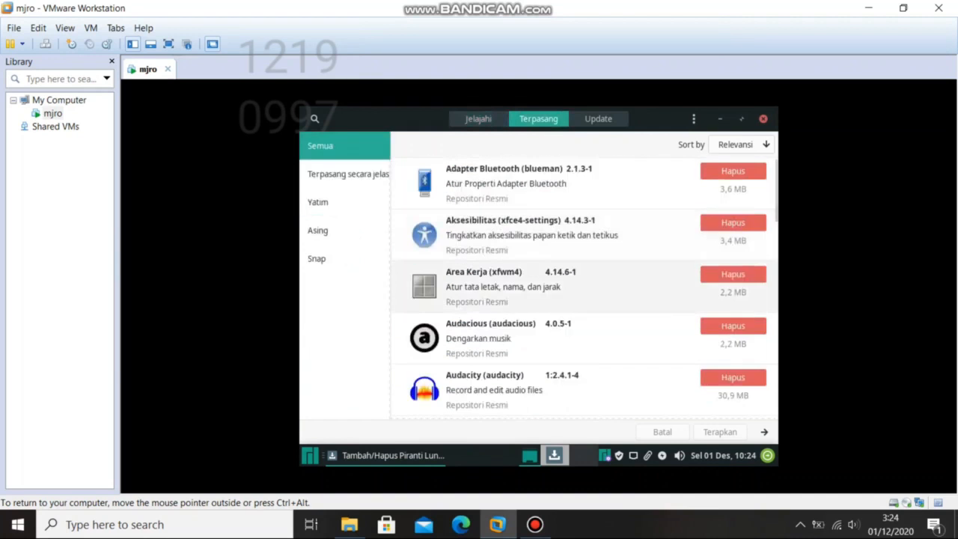
scroll(584, 288, down, 1)
scroll(584, 288, down, 1)
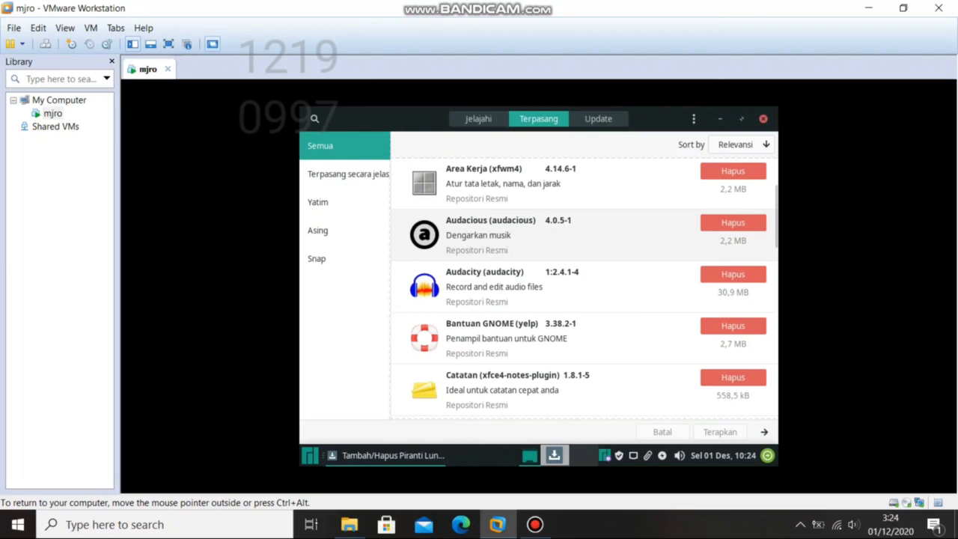
- Show only the explicitly installed software (Terpasang secara jelas) and look through the list for DjView4
click(345, 175)
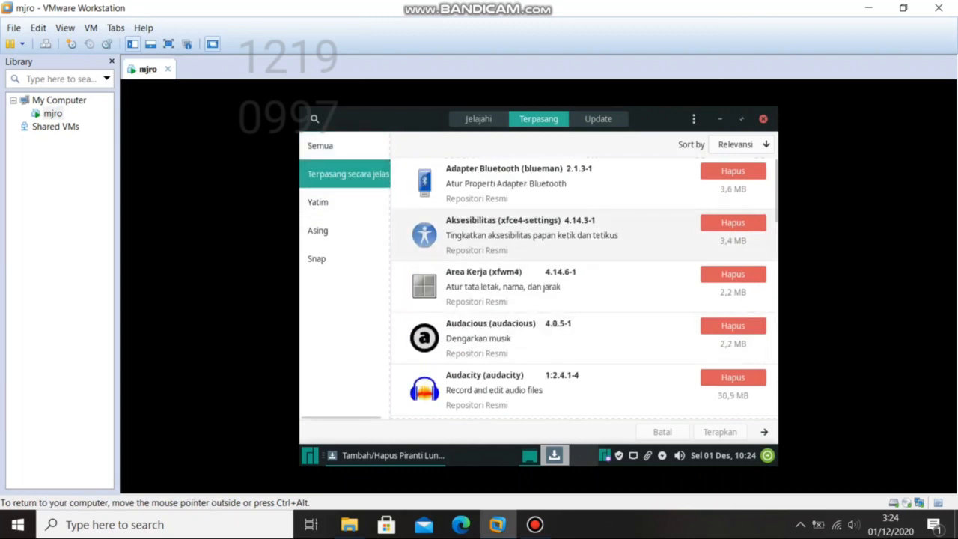
scroll(583, 288, down, 1)
scroll(584, 288, down, 2)
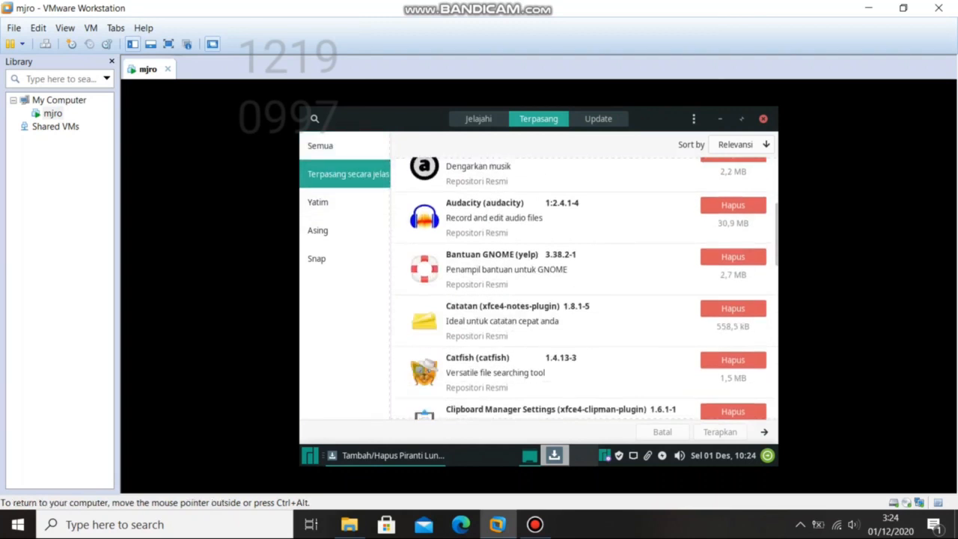
scroll(584, 288, down, 6)
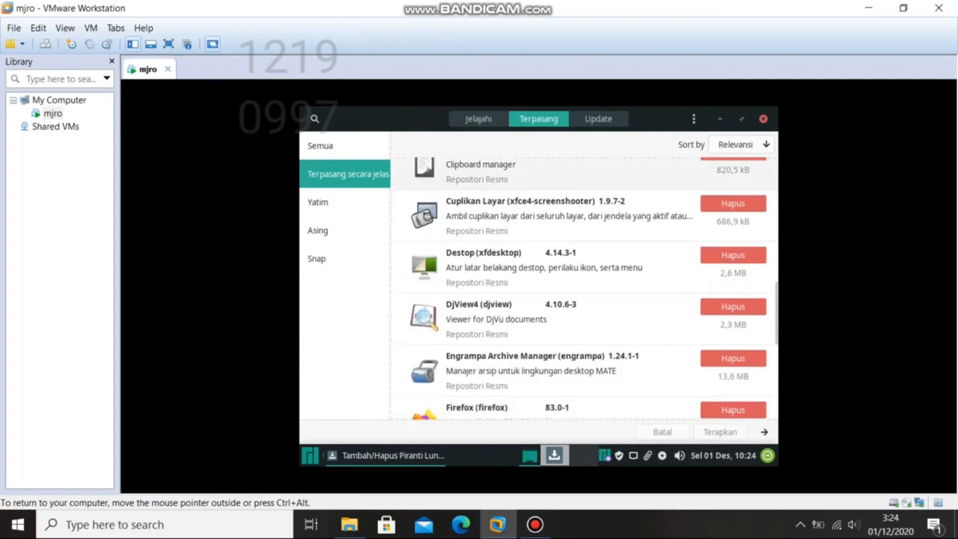
scroll(584, 288, down, 1)
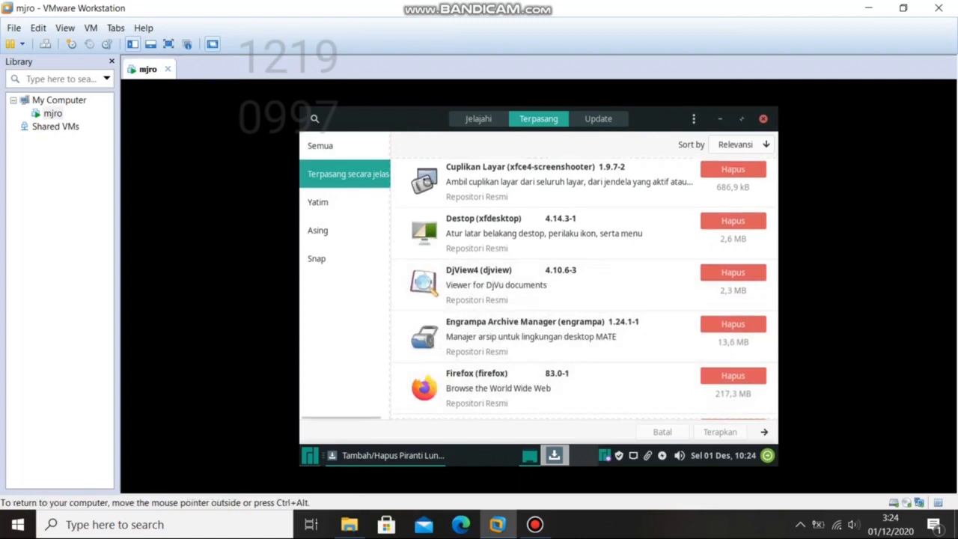
- Search the installed applications for "d" and launch DjView4
click(310, 455)
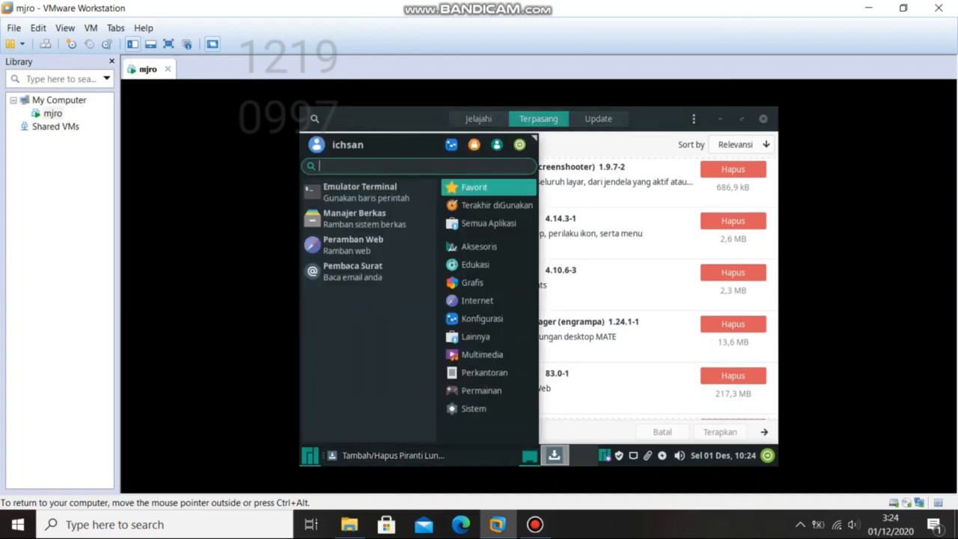
text(d)
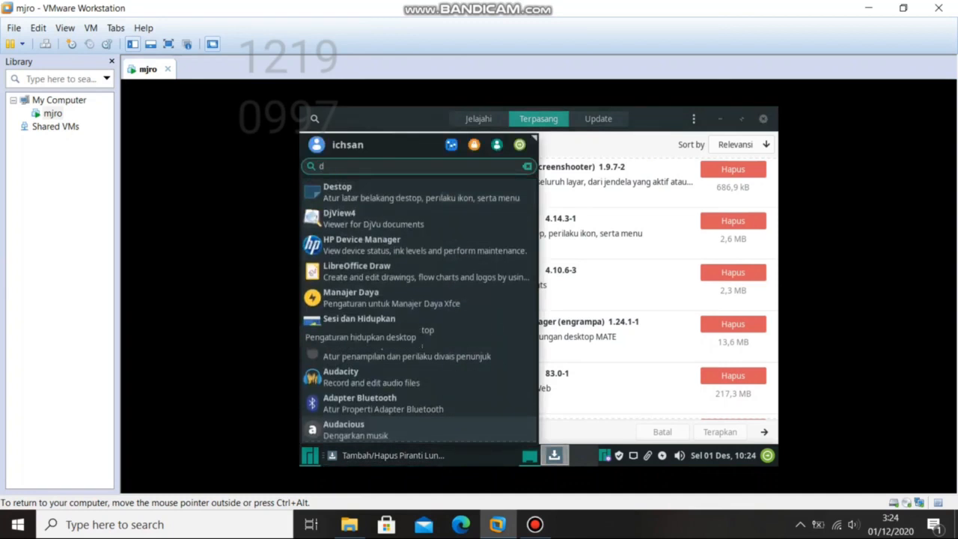
click(341, 222)
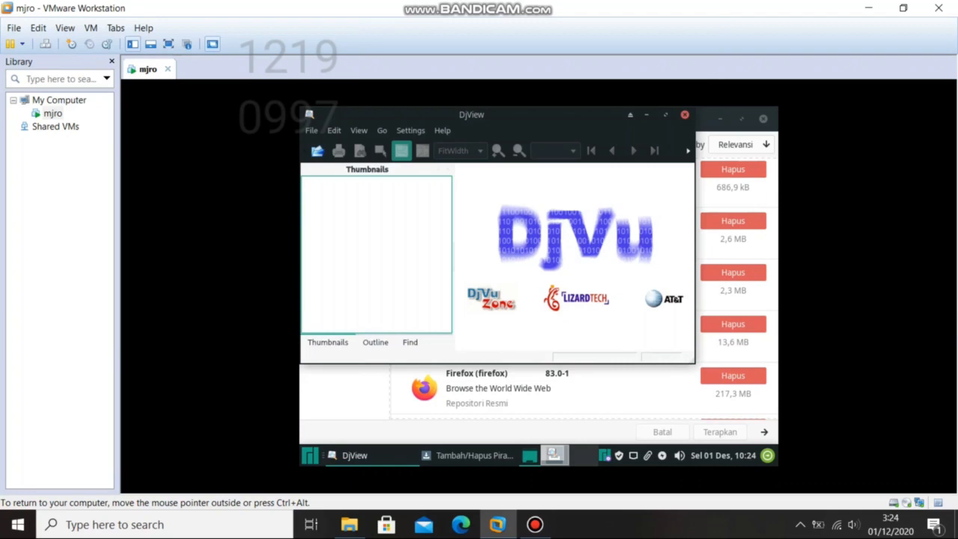
- Look through DjView's Outline, Find and Thumbnails views, and close both DjView and the Add/Remove Software window
click(376, 342)
click(410, 342)
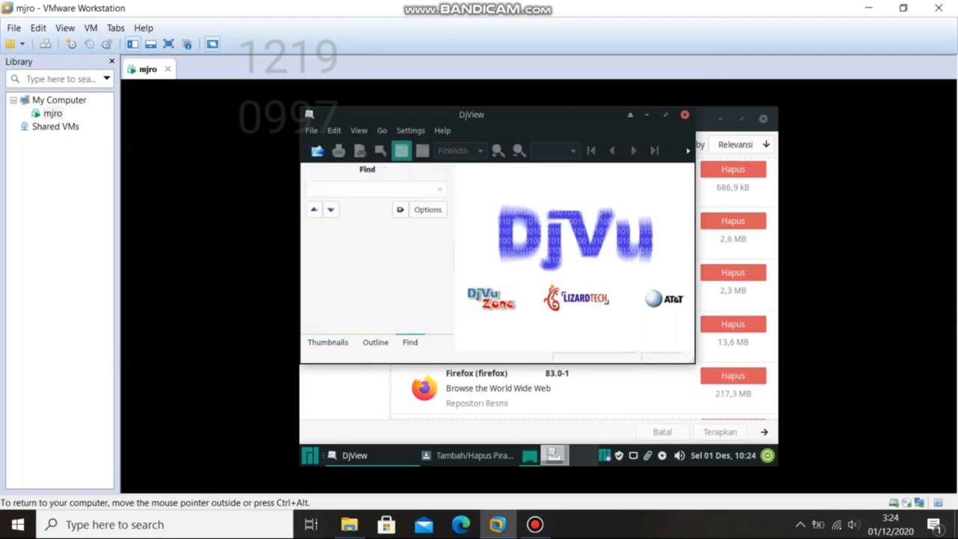
click(328, 342)
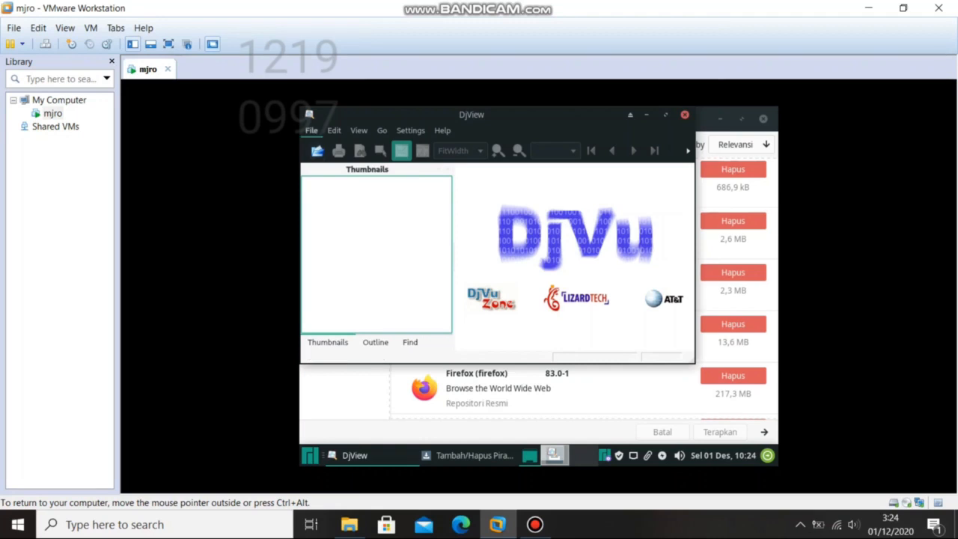
click(311, 131)
key(Escape)
click(684, 115)
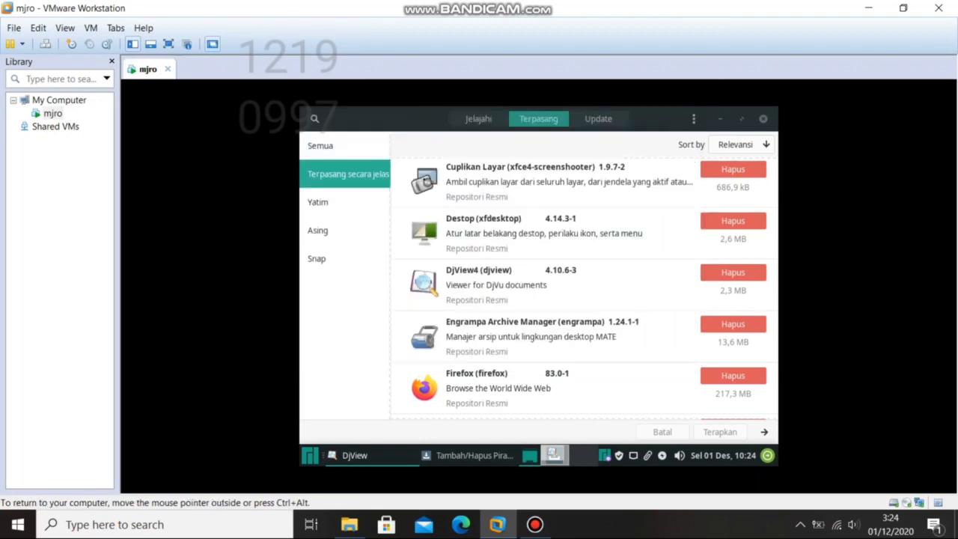
click(764, 119)
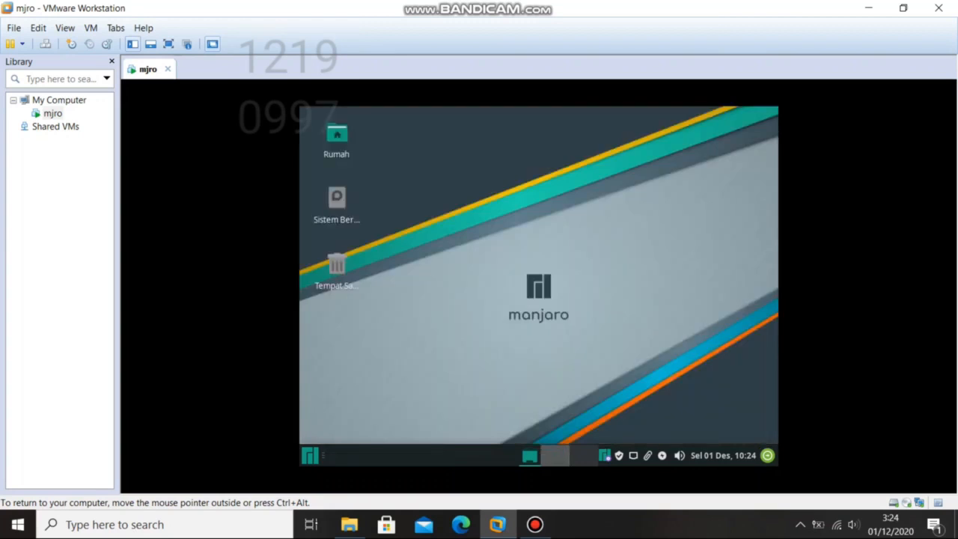
right_click(483, 180)
click(507, 189)
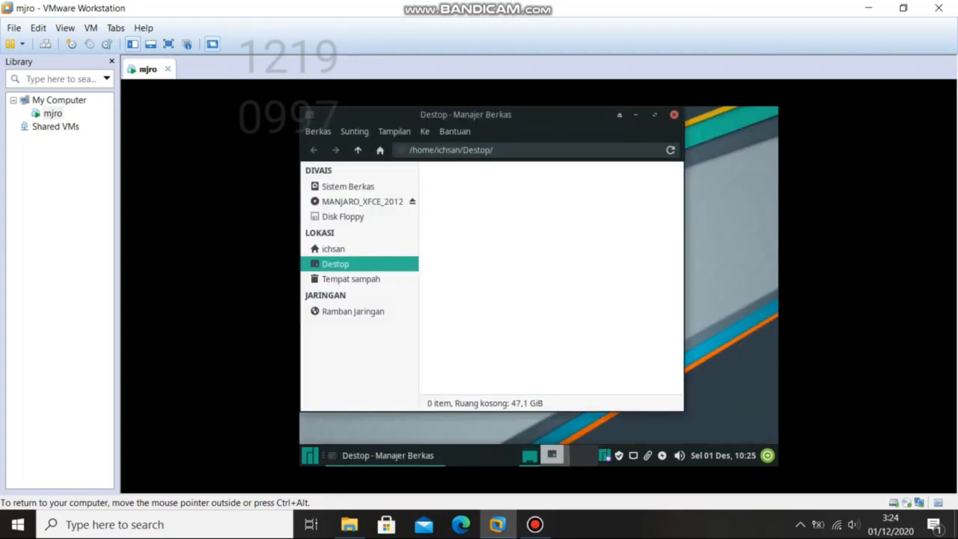
click(674, 115)
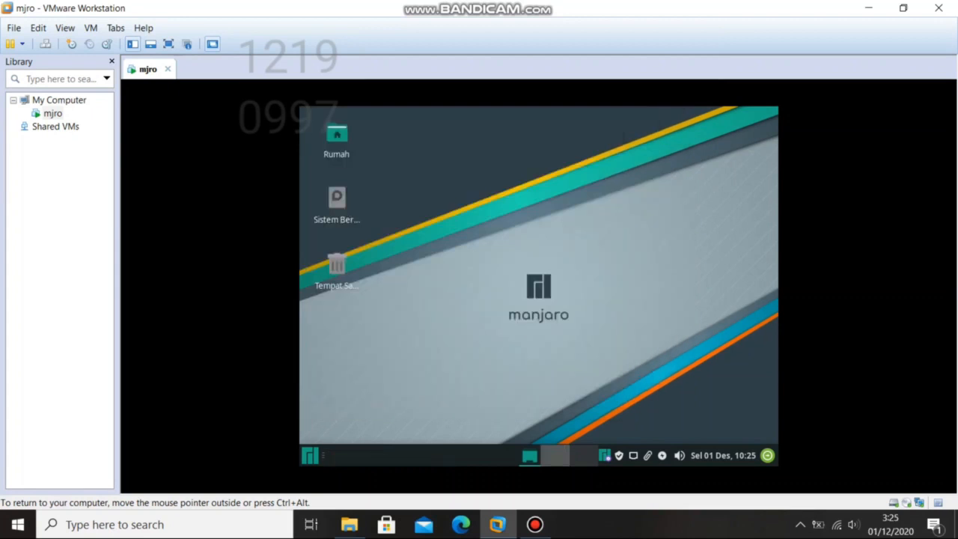
click(310, 455)
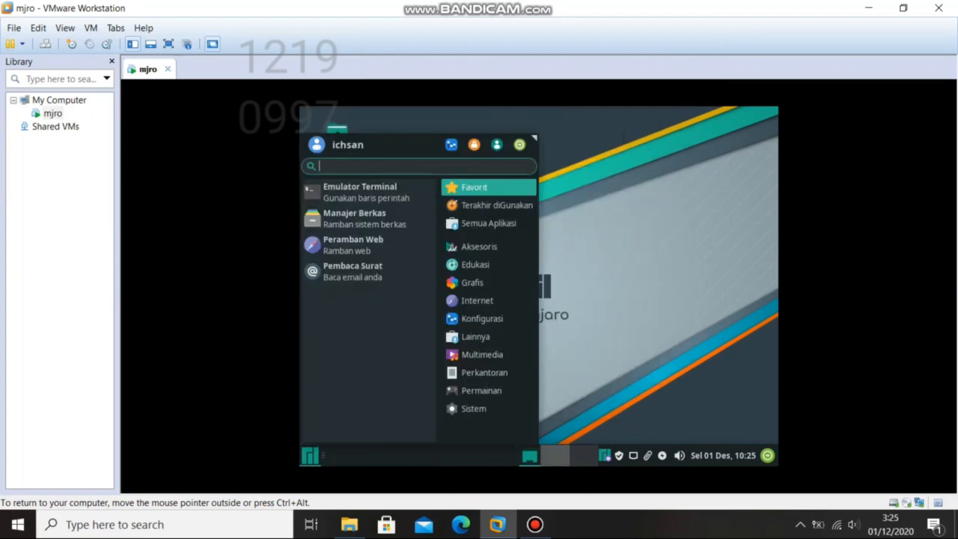
click(310, 455)
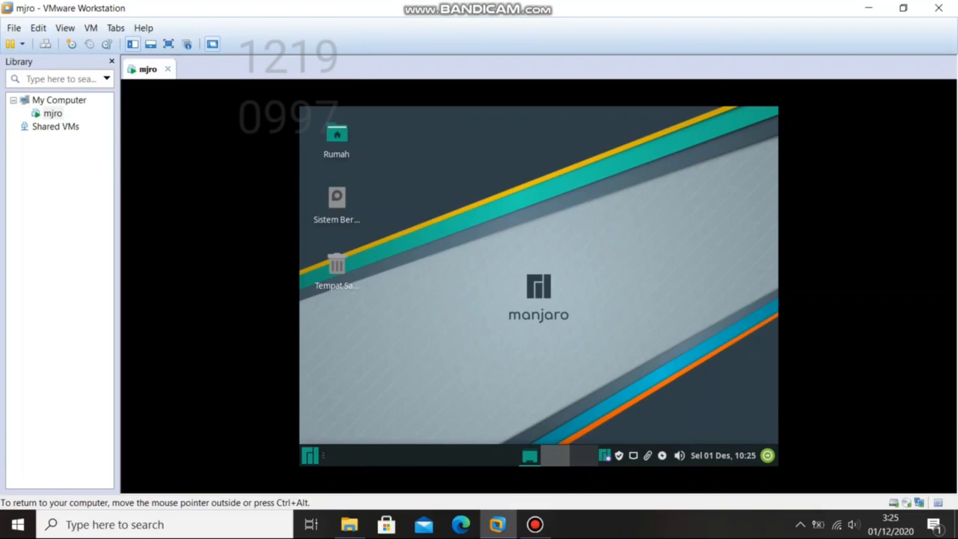